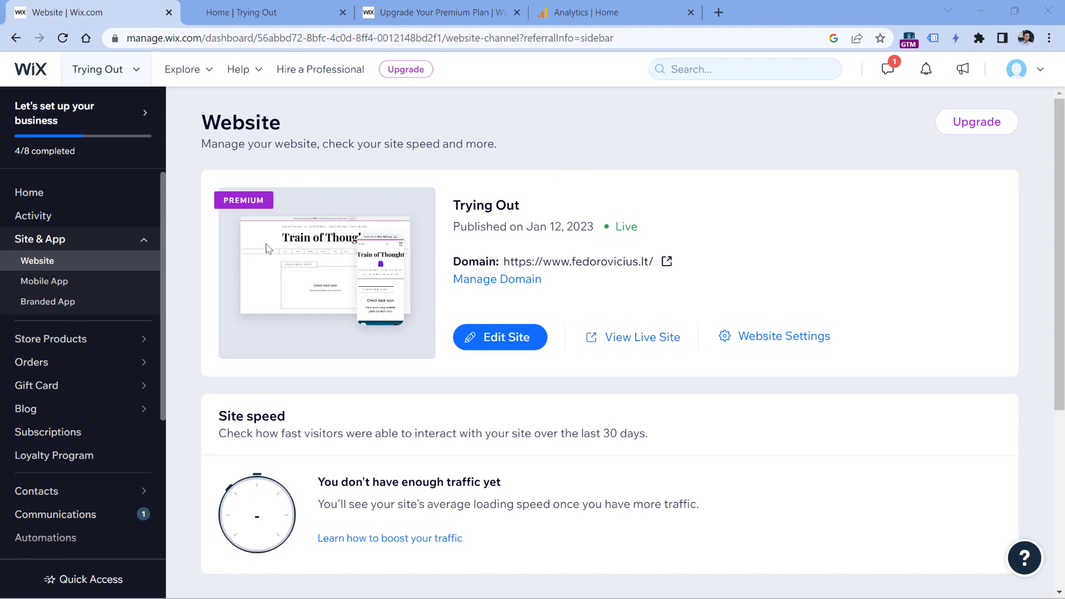
Open the Google Analytics marketing integration for the Trying Out site and bring up its Analytics ID entry form.
{"action": "scroll", "coordinate": [94, 286], "scroll_direction": "down", "scroll_amount": 4}
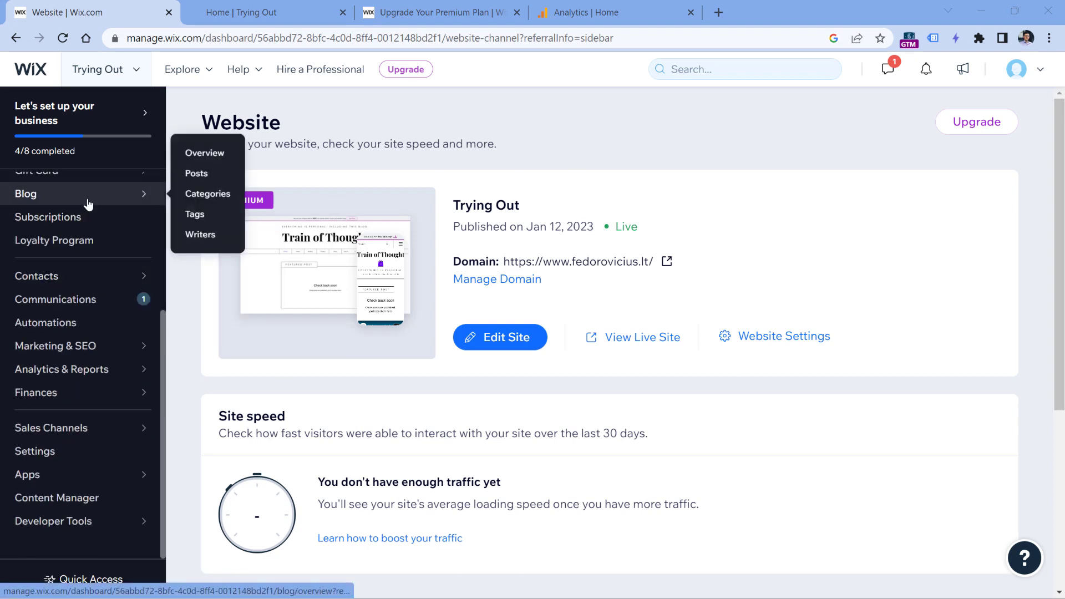
{"action": "mouse_move", "coordinate": [100, 350]}
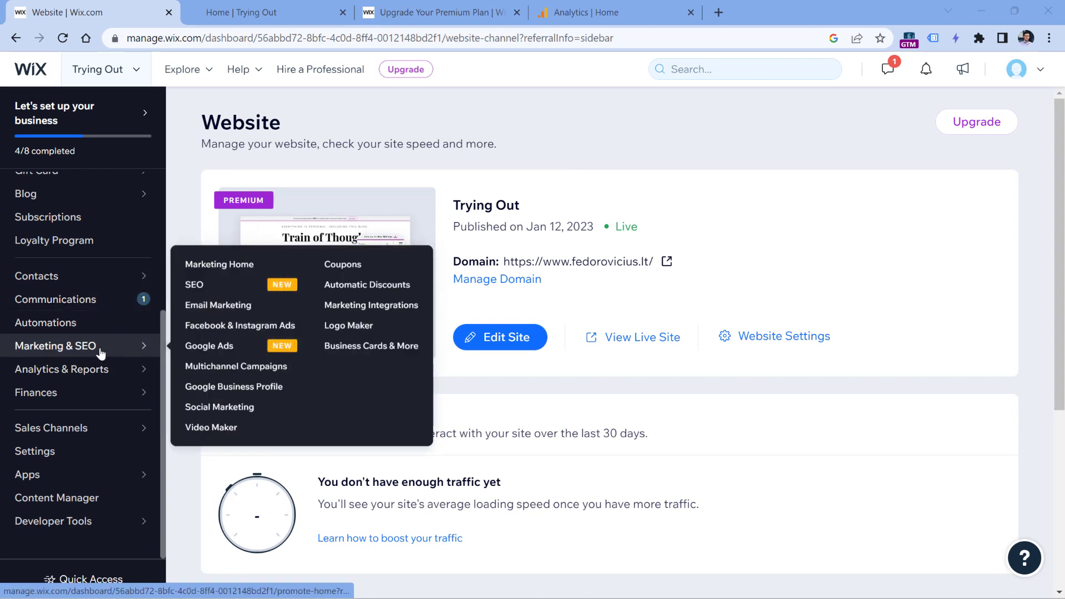
{"action": "left_click", "coordinate": [371, 309]}
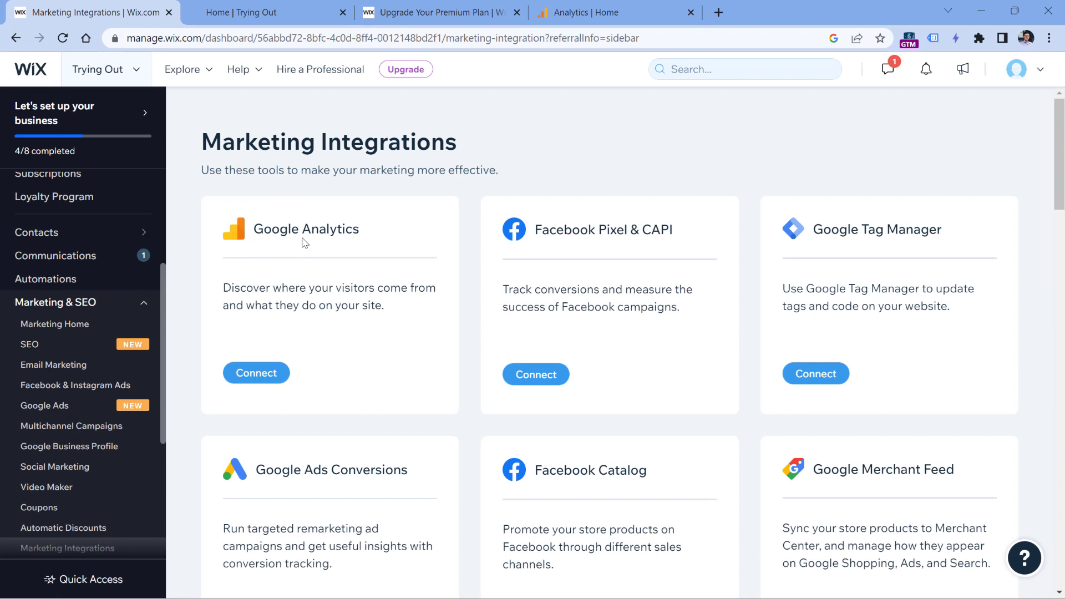
{"action": "left_click", "coordinate": [254, 383]}
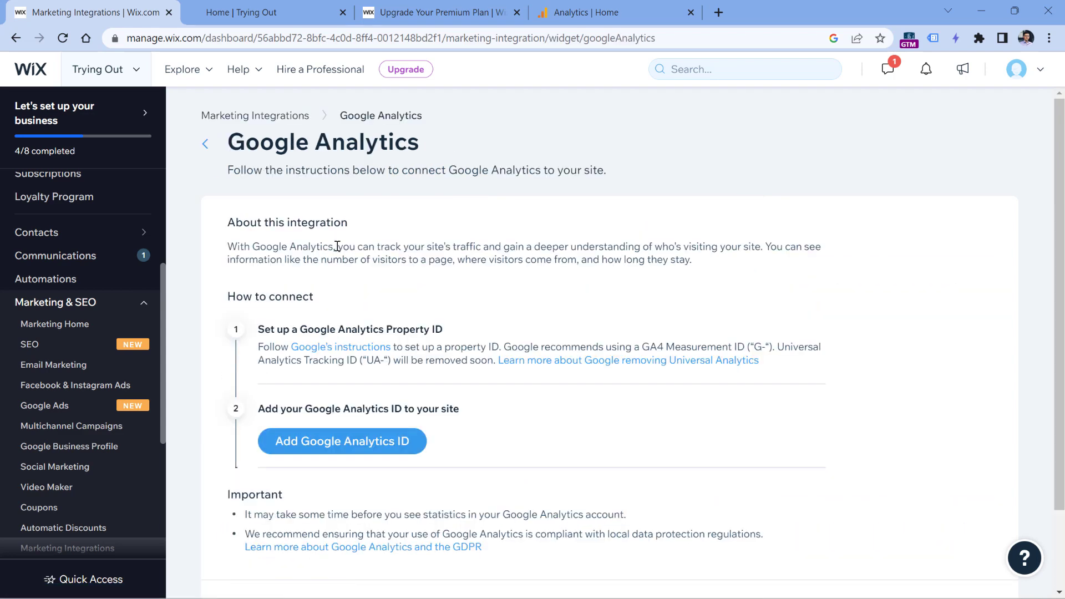
{"action": "left_click", "coordinate": [346, 448]}
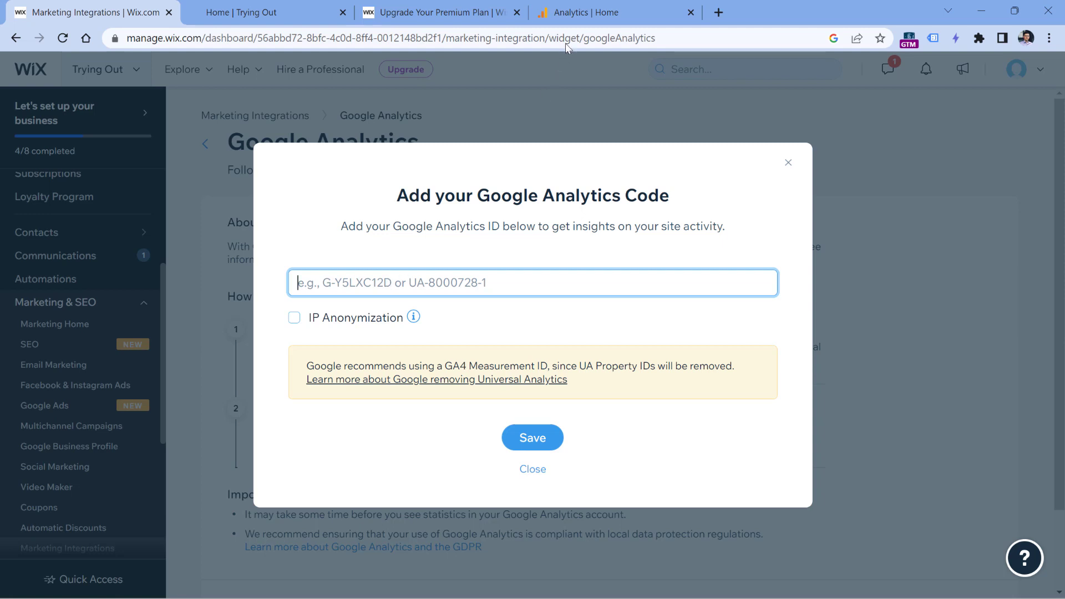
Switch to Google Analytics and create a new property named "Wix GA4 demo", leaving the business details unselected.
{"action": "left_click", "coordinate": [621, 13]}
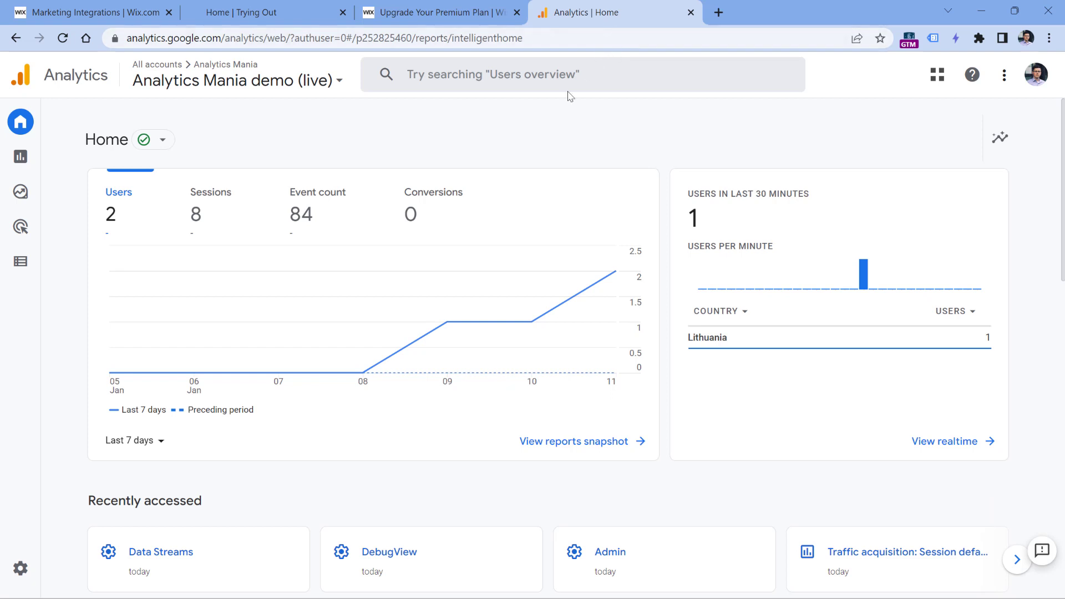
{"action": "mouse_move", "coordinate": [31, 397]}
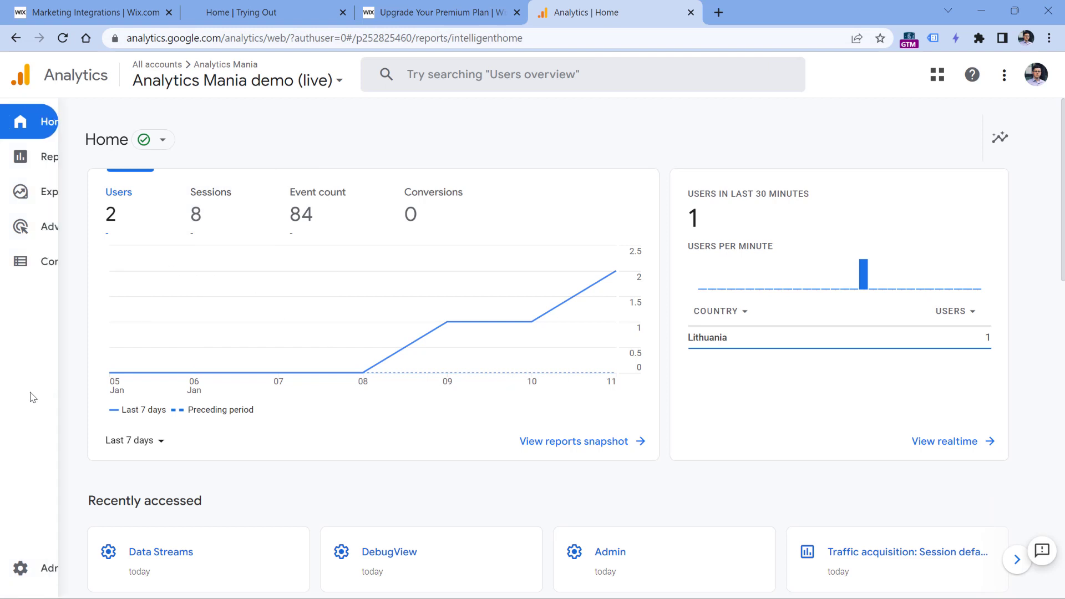
{"action": "left_click", "coordinate": [43, 572]}
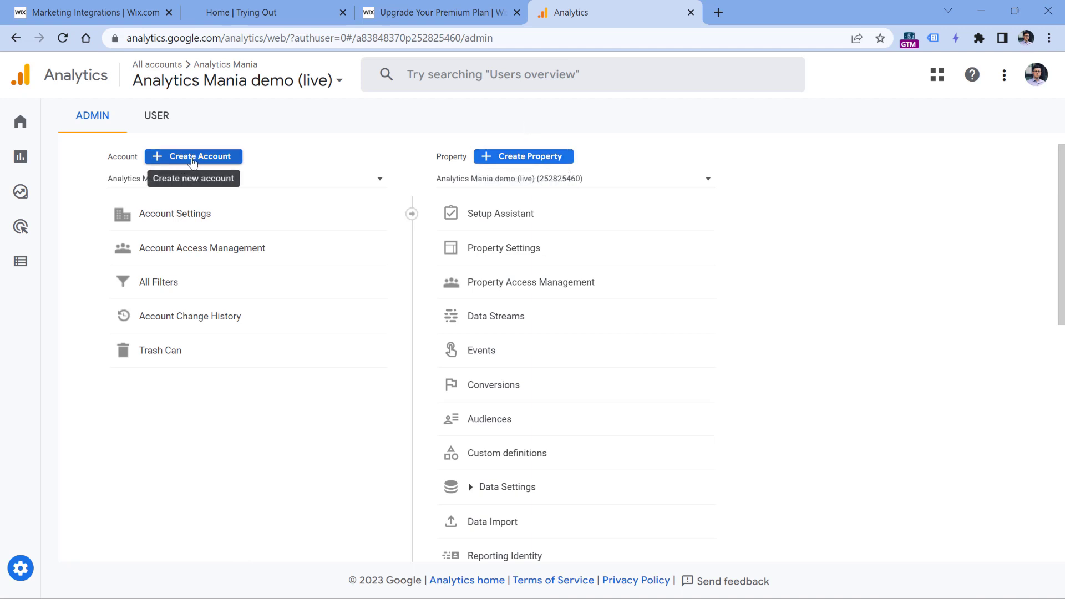
{"action": "left_click", "coordinate": [525, 161]}
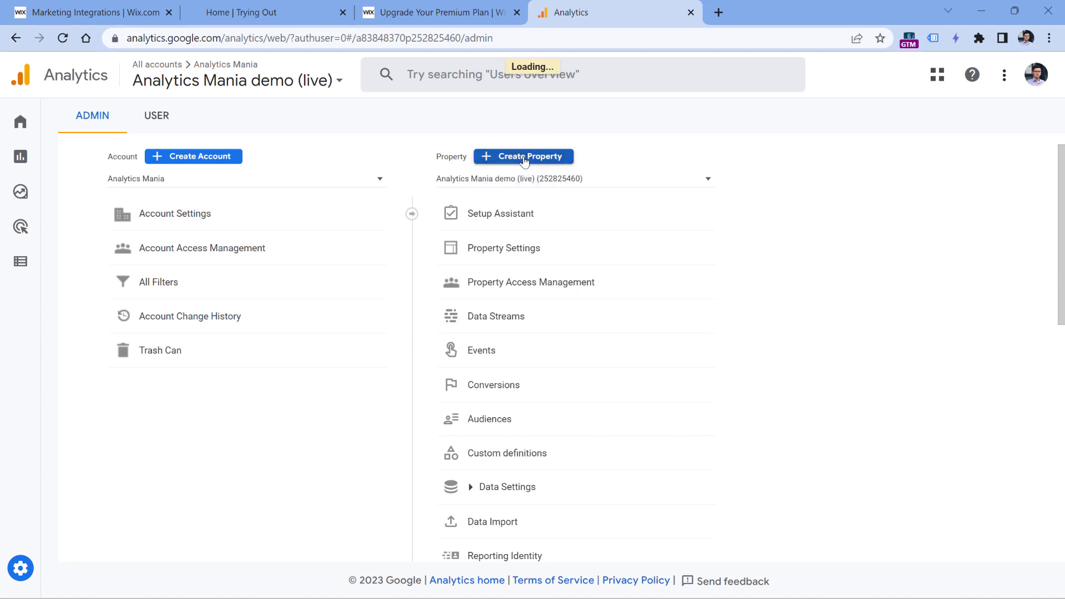
{"action": "left_click", "coordinate": [291, 378]}
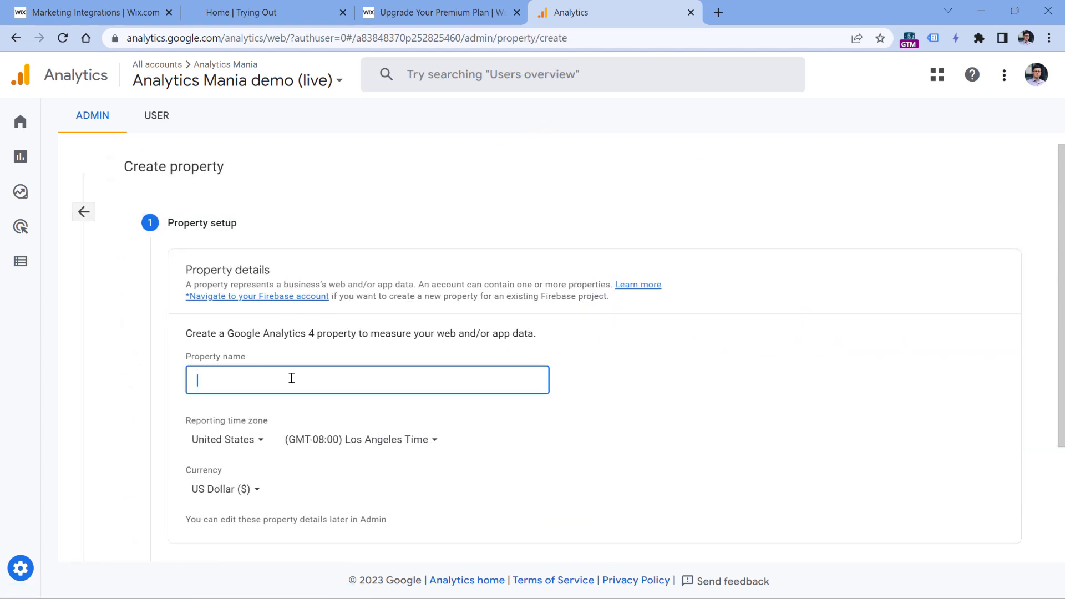
{"action": "type", "text": "Wix GA4 demo"}
{"action": "scroll", "coordinate": [239, 487], "scroll_direction": "down", "scroll_amount": 1}
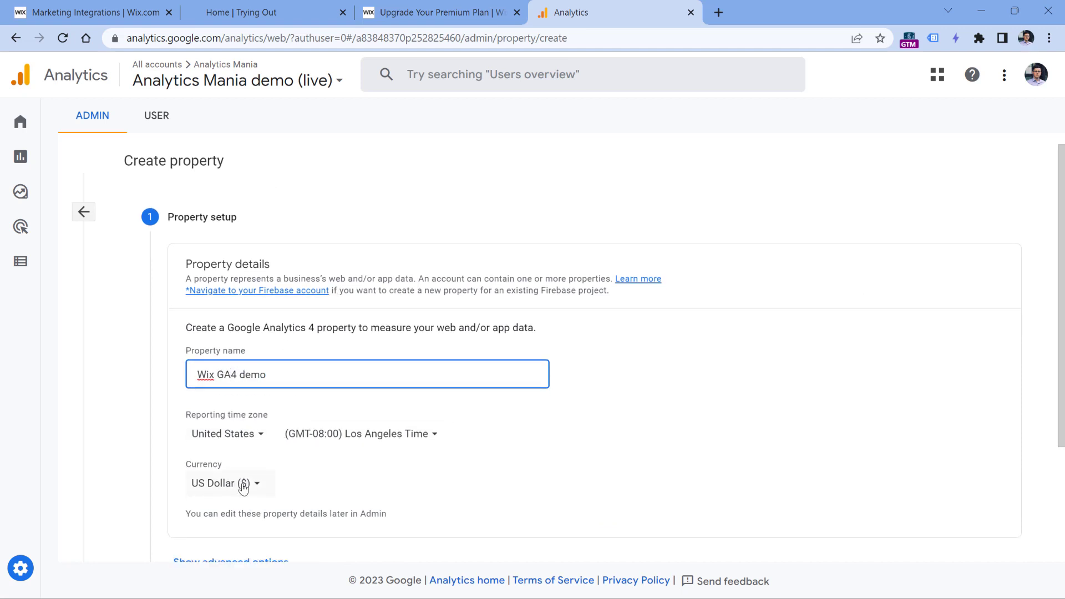
{"action": "scroll", "coordinate": [278, 347], "scroll_direction": "down", "scroll_amount": 1}
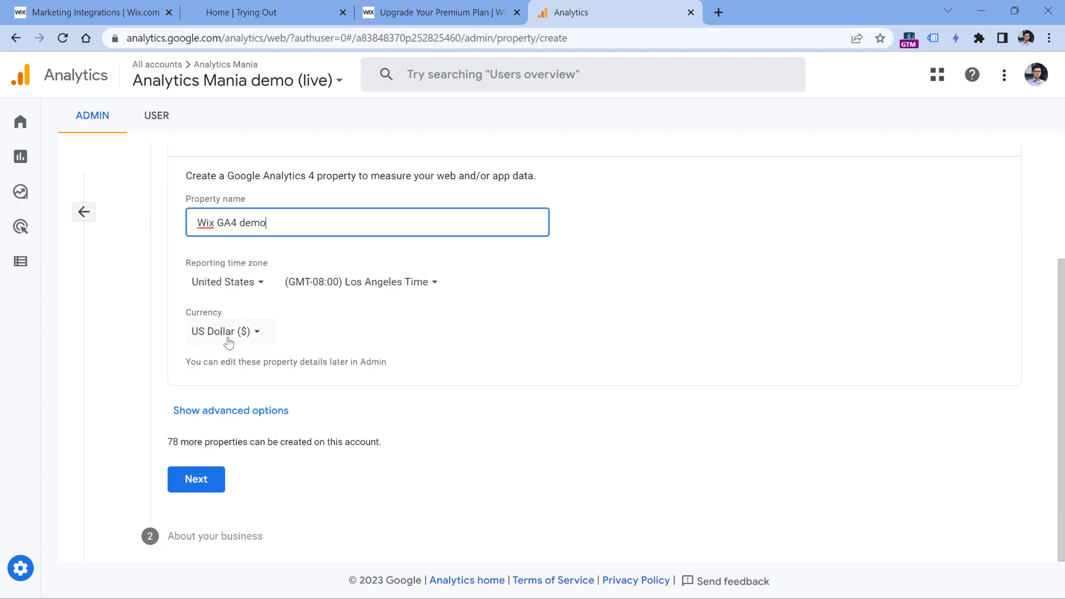
{"action": "left_click", "coordinate": [196, 485]}
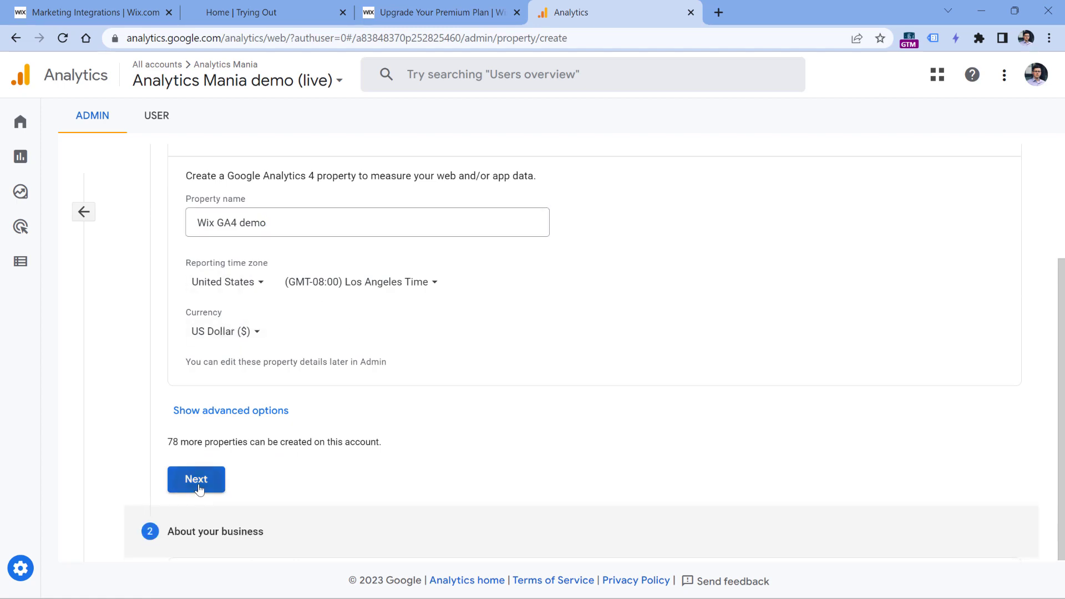
{"action": "scroll", "coordinate": [193, 372], "scroll_direction": "down", "scroll_amount": 2}
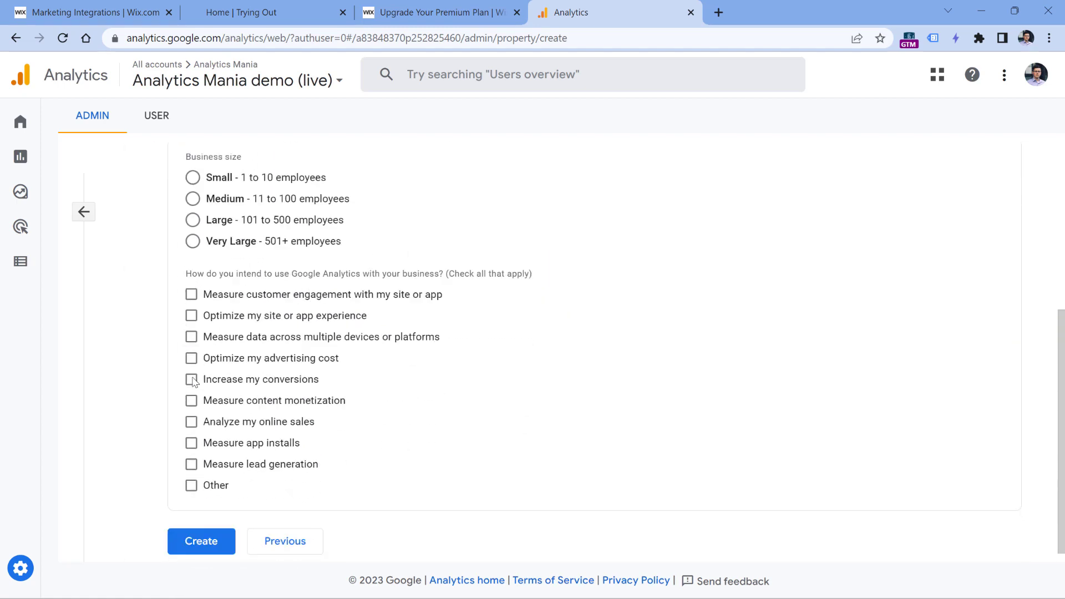
{"action": "left_click", "coordinate": [201, 538]}
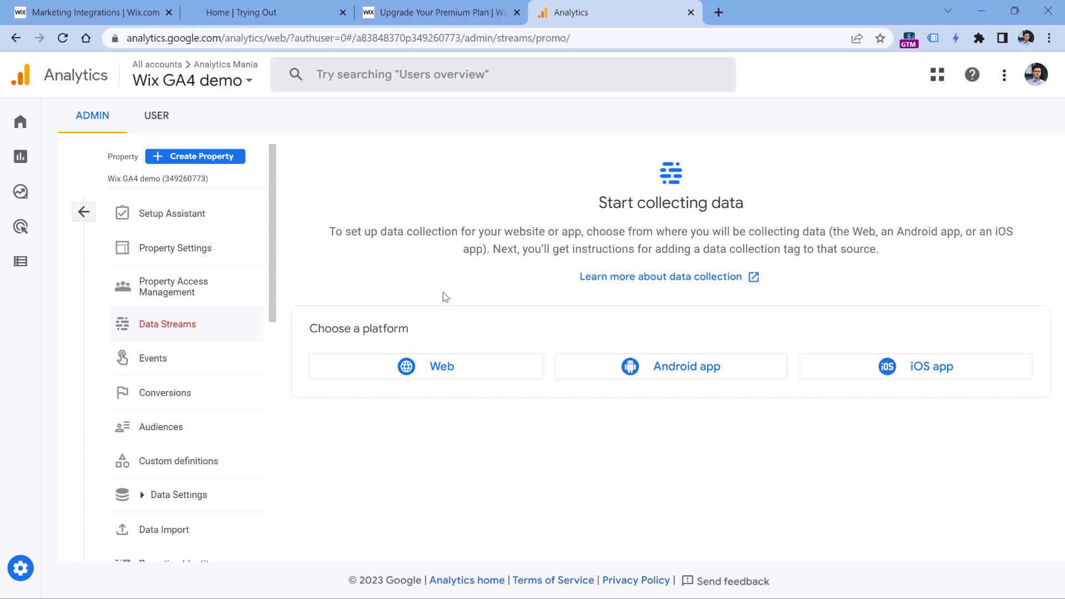
{"action": "left_click", "coordinate": [433, 373]}
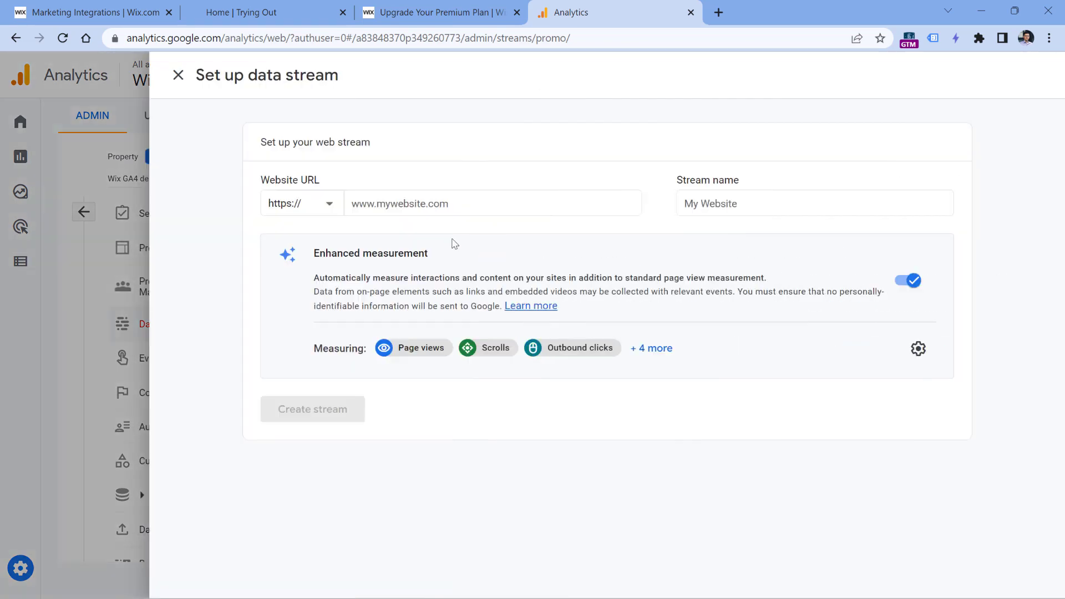
{"action": "left_click", "coordinate": [430, 210]}
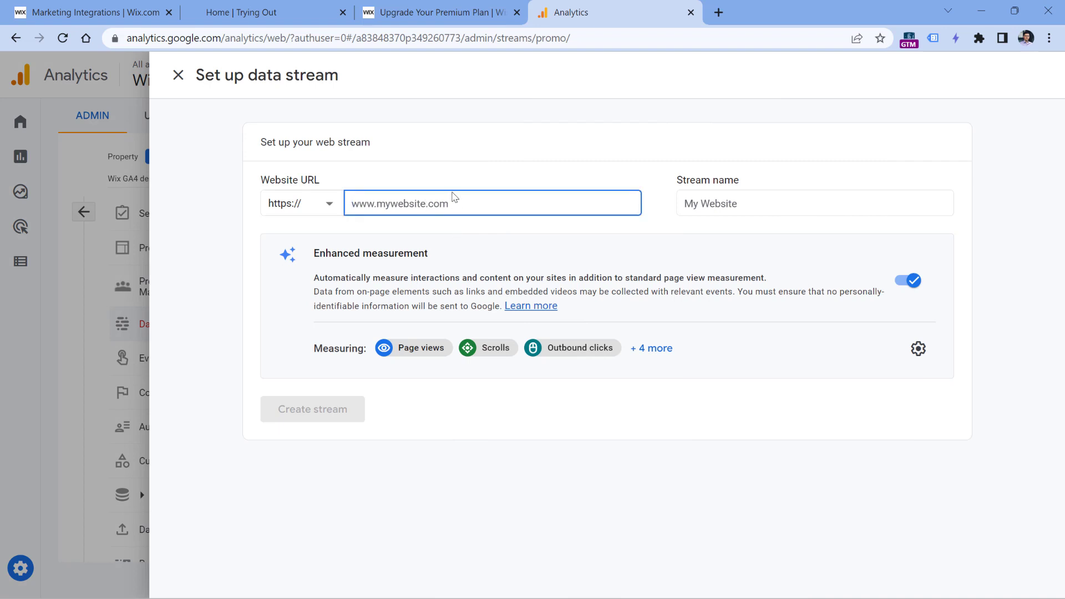
{"action": "type", "text": "fedorovicius.lt"}
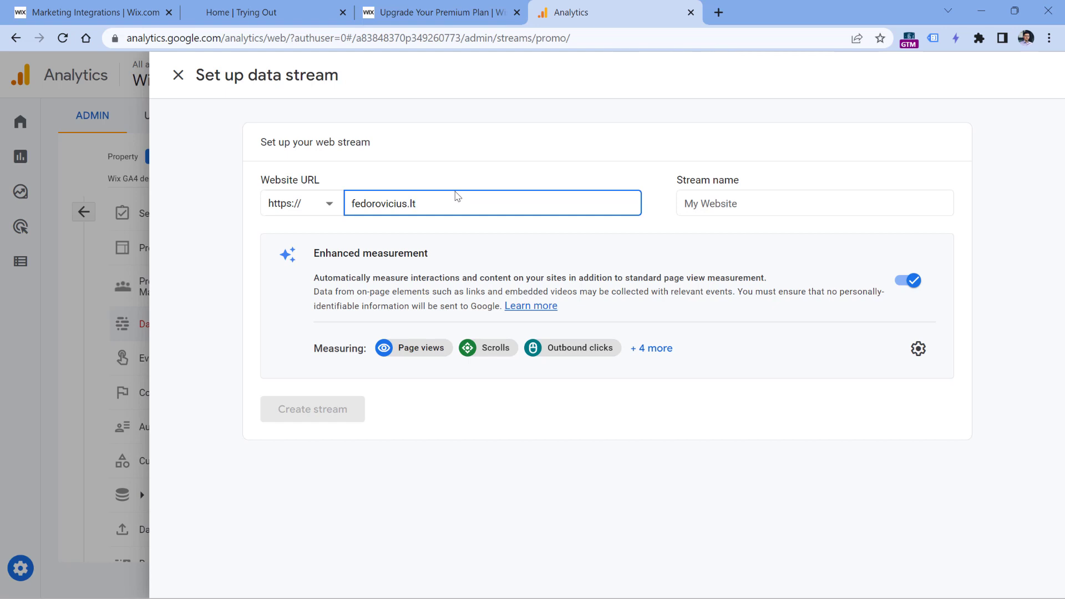
{"action": "left_click", "coordinate": [712, 207]}
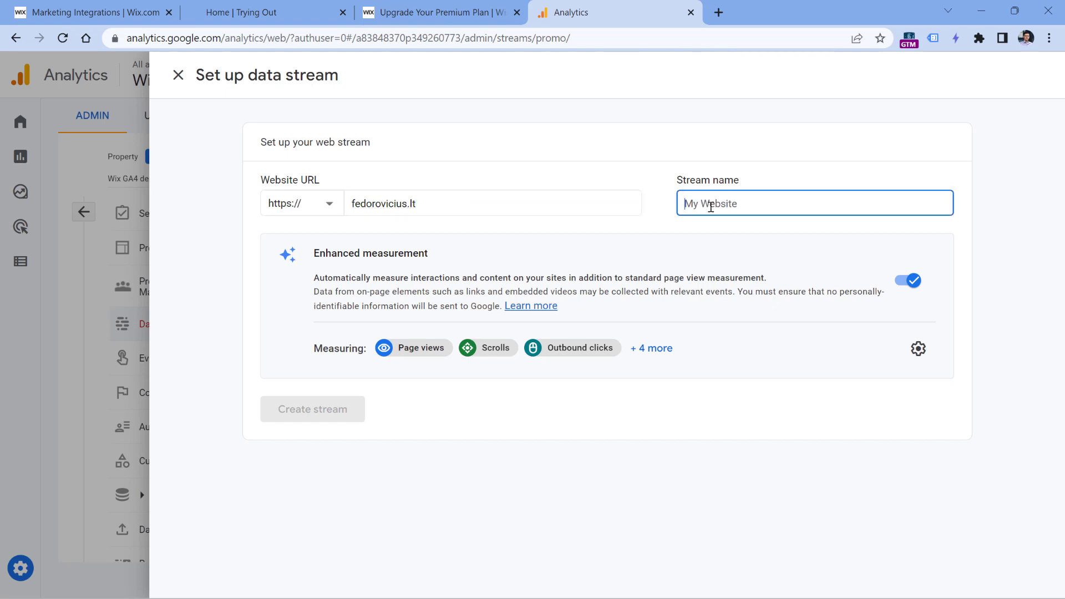
{"action": "type", "text": "Website"}
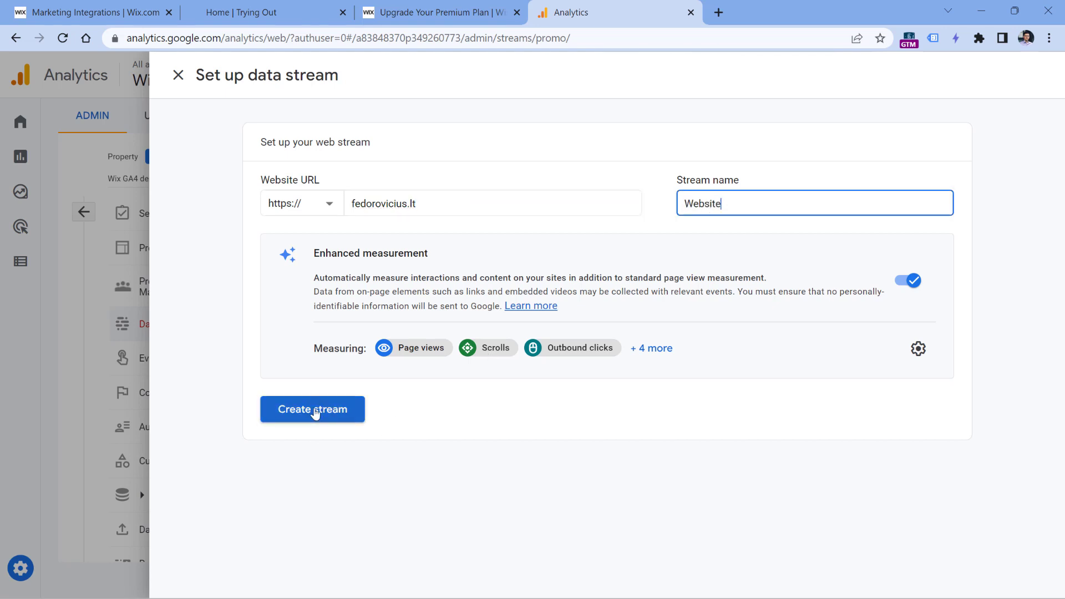
{"action": "left_click", "coordinate": [315, 412]}
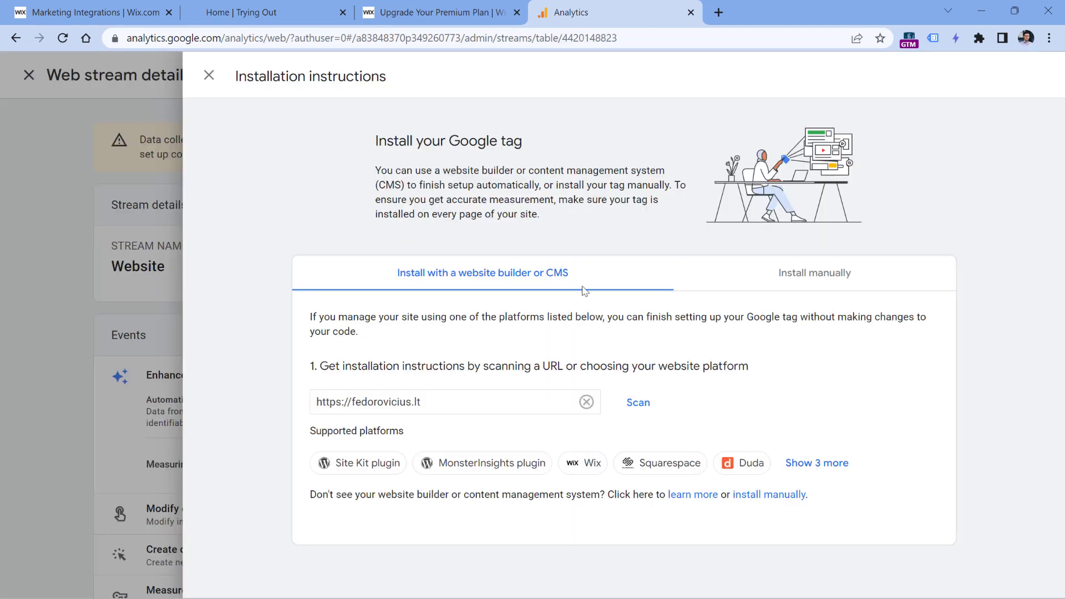
Copy the web stream's measurement ID and save it as the Google Analytics ID in Wix with IP Anonymization enabled.
{"action": "left_click", "coordinate": [209, 78]}
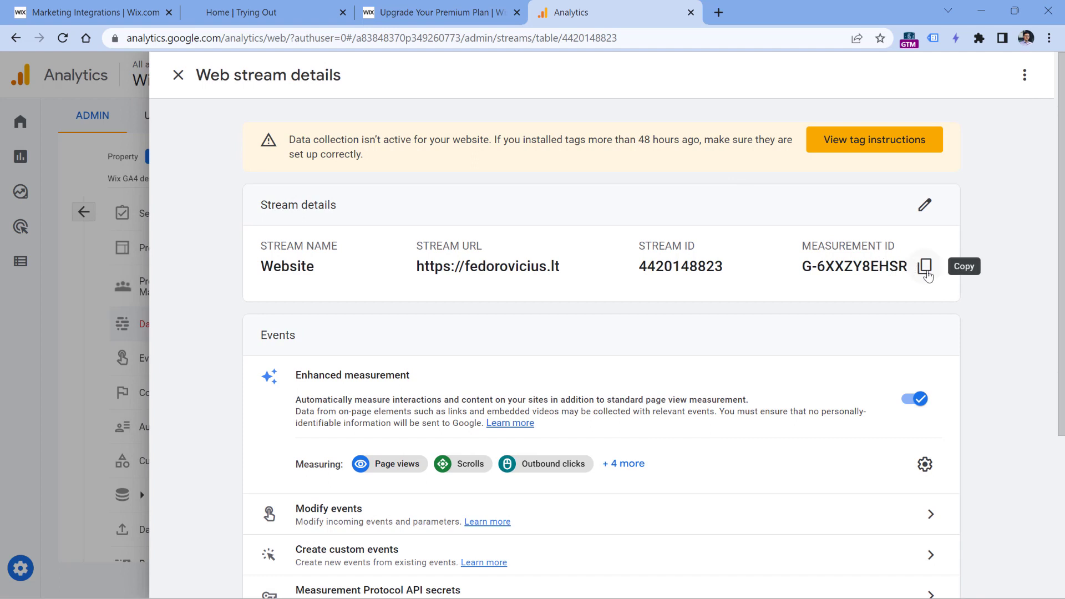
{"action": "left_click", "coordinate": [927, 275]}
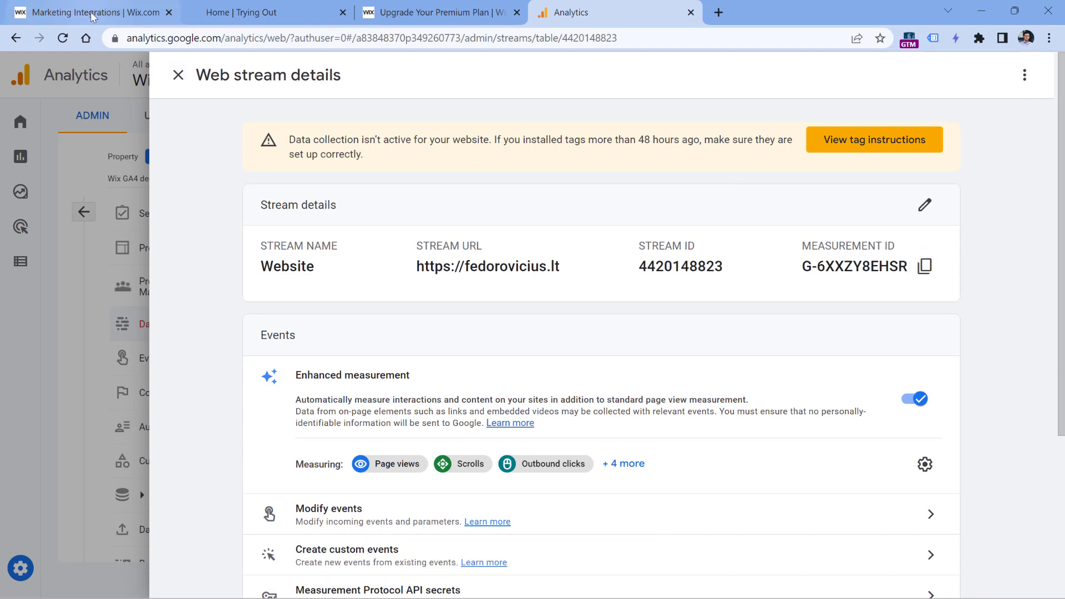
{"action": "left_click", "coordinate": [91, 13]}
{"action": "key", "text": "ctrl+v"}
{"action": "left_click", "coordinate": [403, 256]}
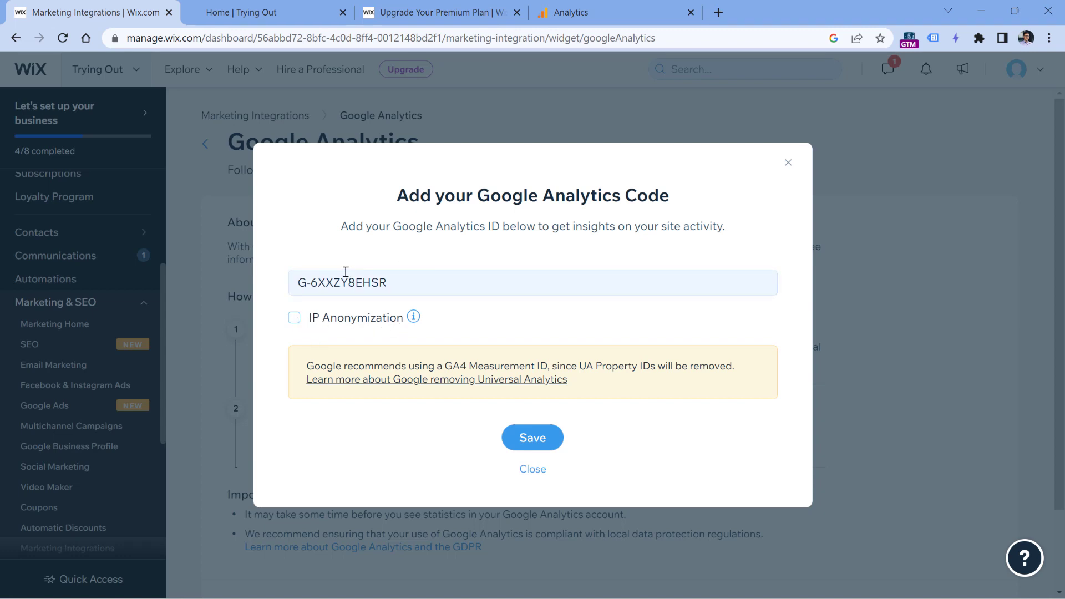
{"action": "left_click", "coordinate": [294, 320]}
{"action": "left_click", "coordinate": [534, 438]}
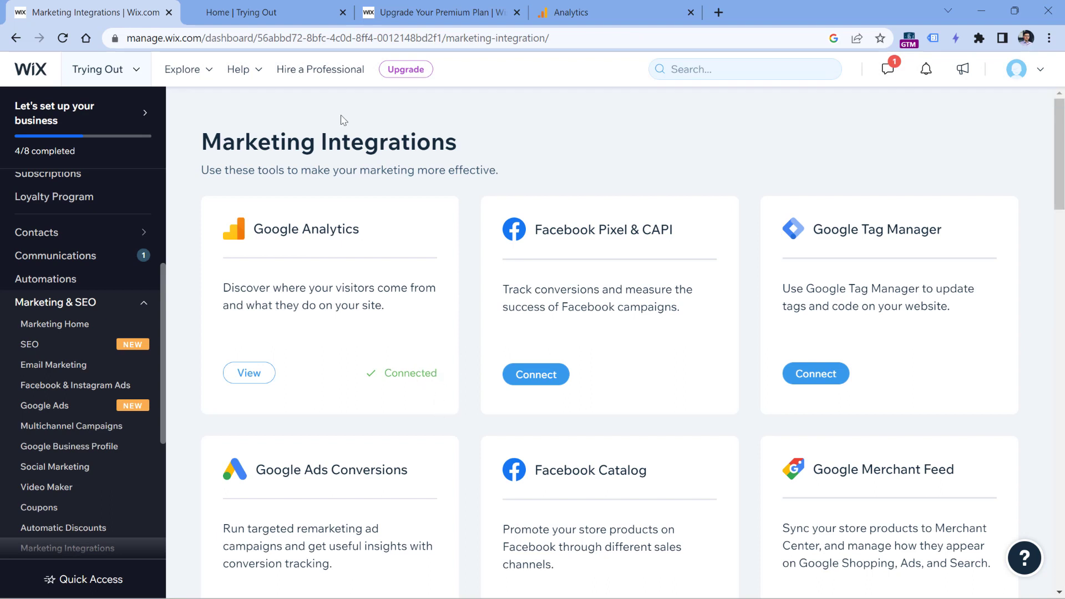
Return to Google Analytics, leave the web stream details, and open DebugView for the Wix GA4 demo property.
{"action": "left_click", "coordinate": [620, 11]}
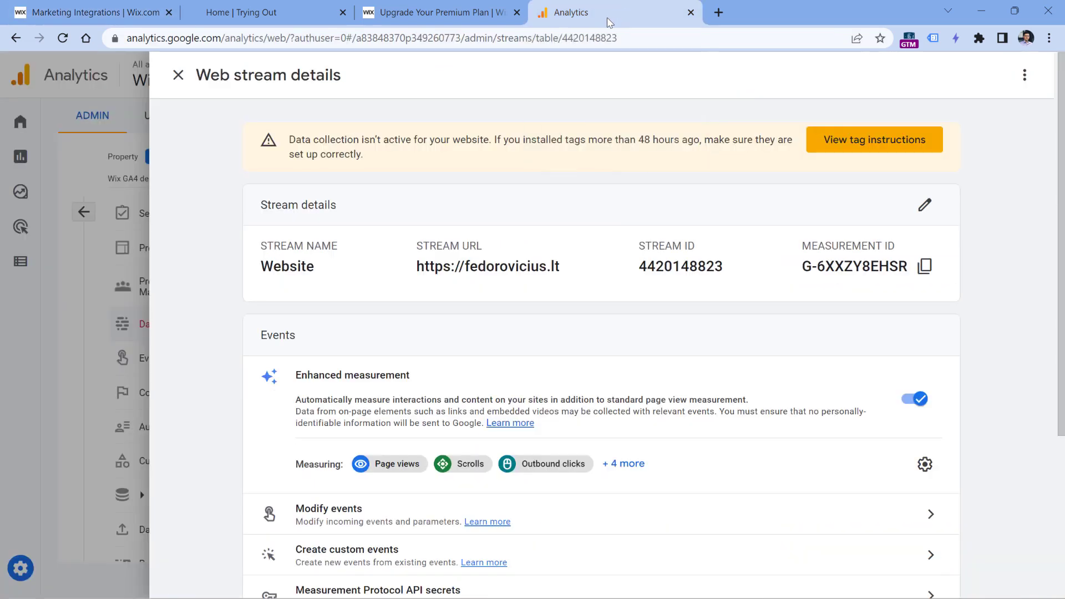
{"action": "left_click", "coordinate": [178, 75]}
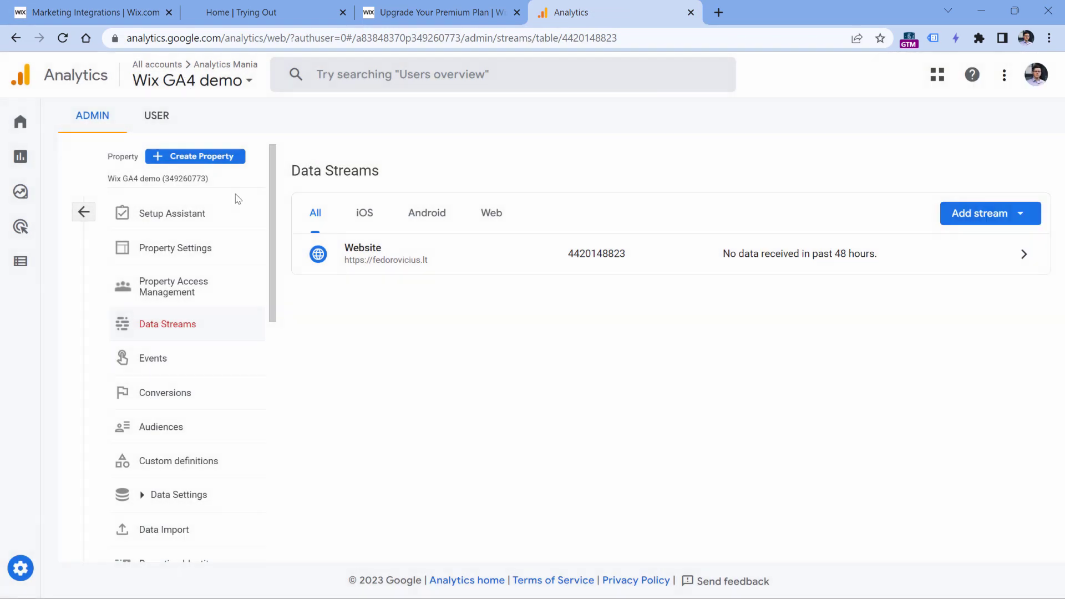
{"action": "scroll", "coordinate": [175, 309], "scroll_direction": "down", "scroll_amount": 1}
{"action": "scroll", "coordinate": [176, 309], "scroll_direction": "down", "scroll_amount": 6}
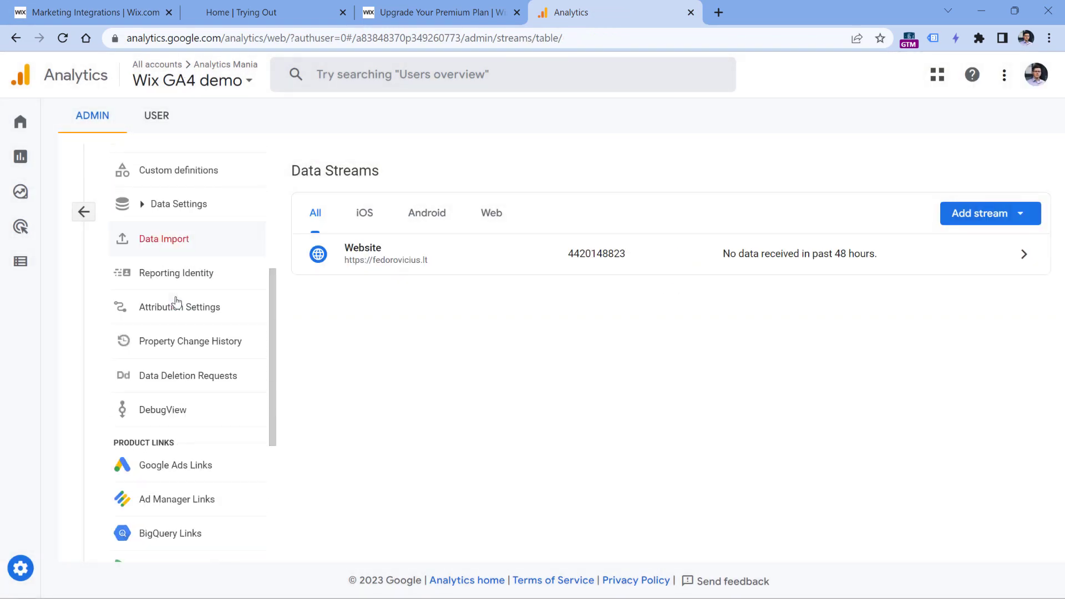
{"action": "left_click", "coordinate": [85, 212]}
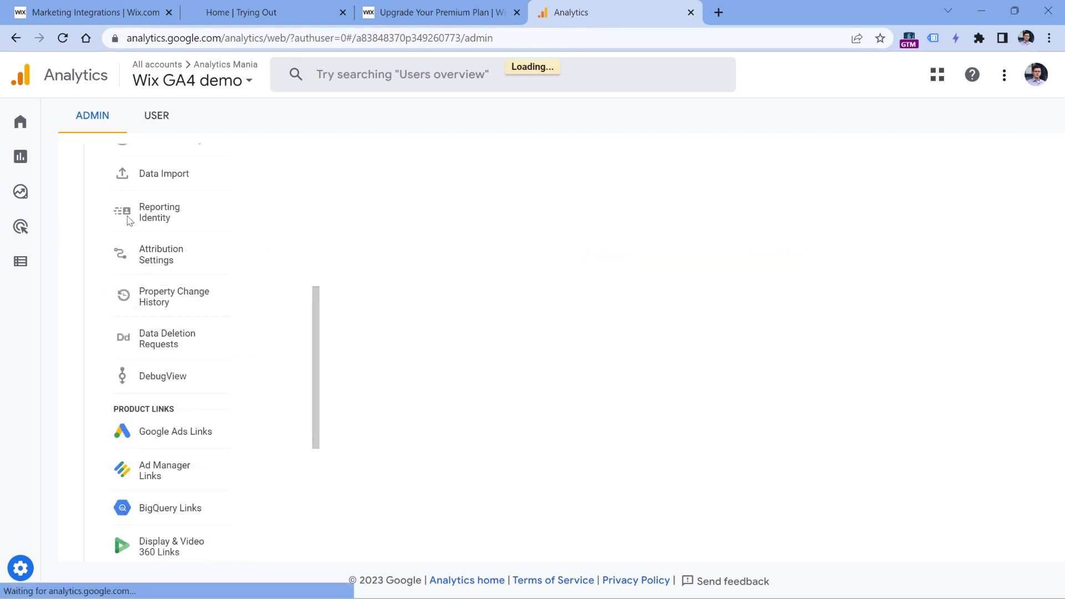
{"action": "mouse_move", "coordinate": [31, 567]}
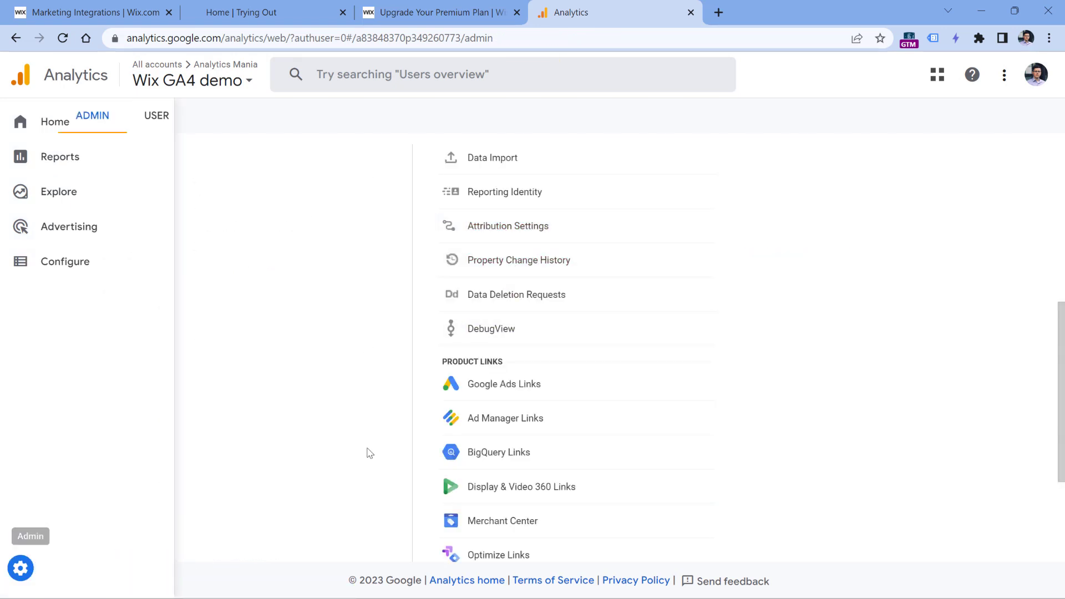
{"action": "scroll", "coordinate": [528, 483], "scroll_direction": "up", "scroll_amount": 3}
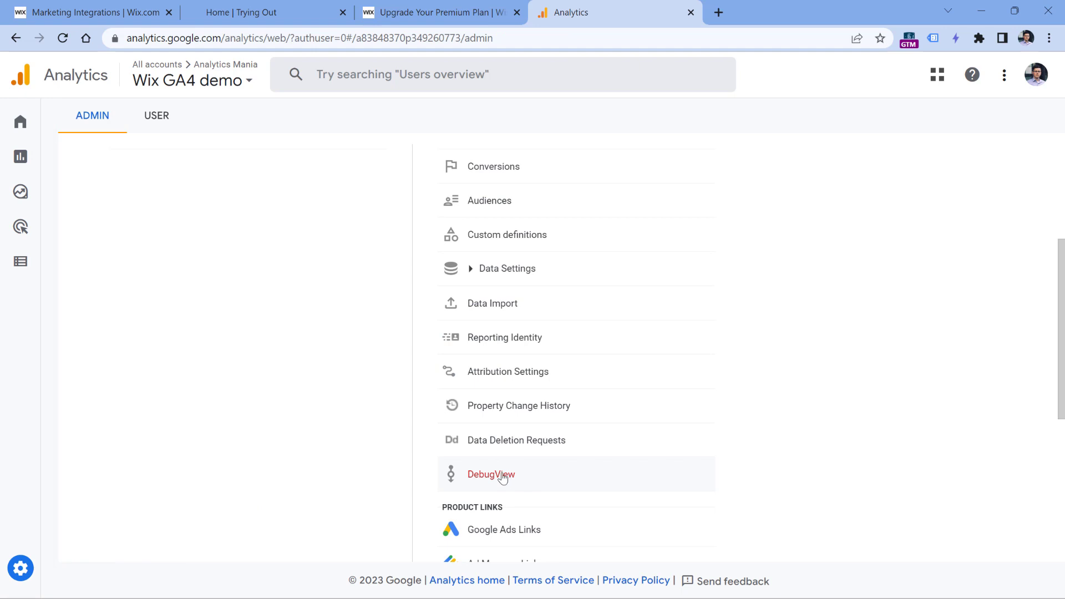
{"action": "left_click", "coordinate": [511, 477]}
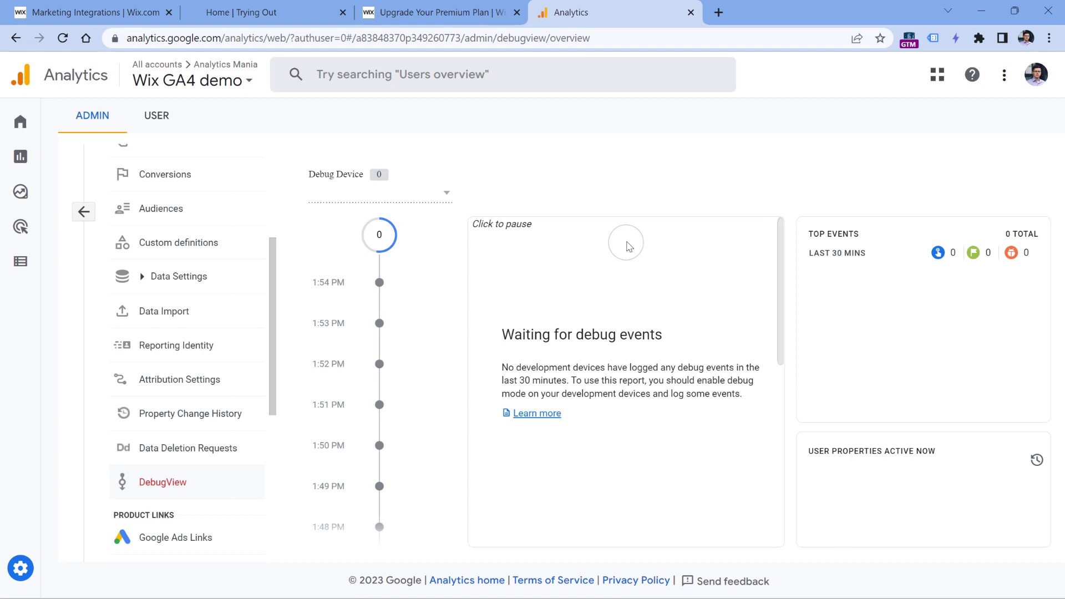
Switch to the live website and enable the Google Analytics Debugger extension, checking its status in the extensions list.
{"action": "left_click", "coordinate": [264, 16]}
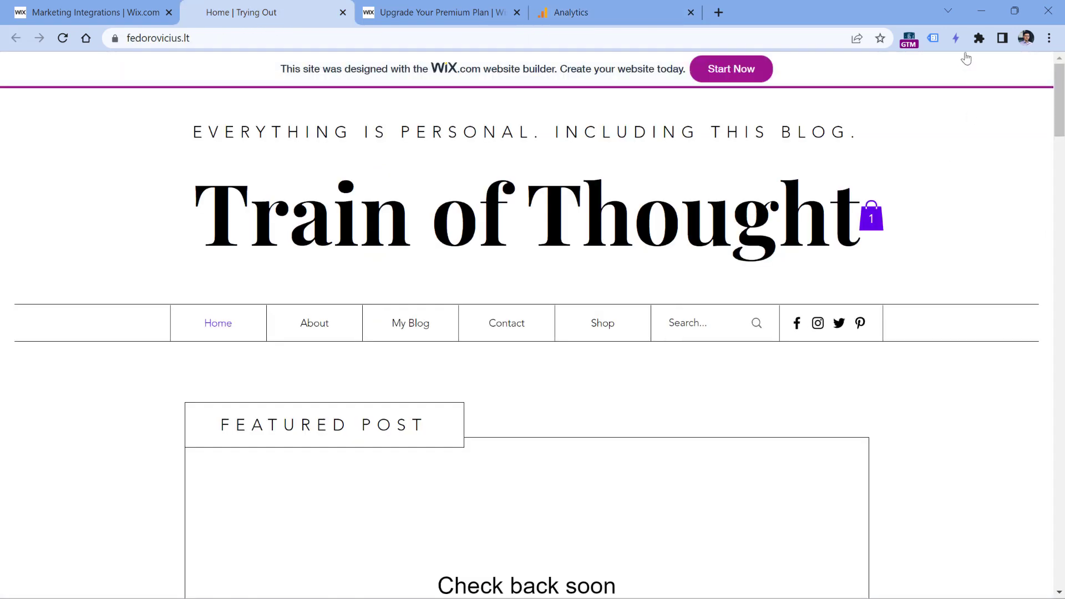
{"action": "left_click", "coordinate": [979, 39]}
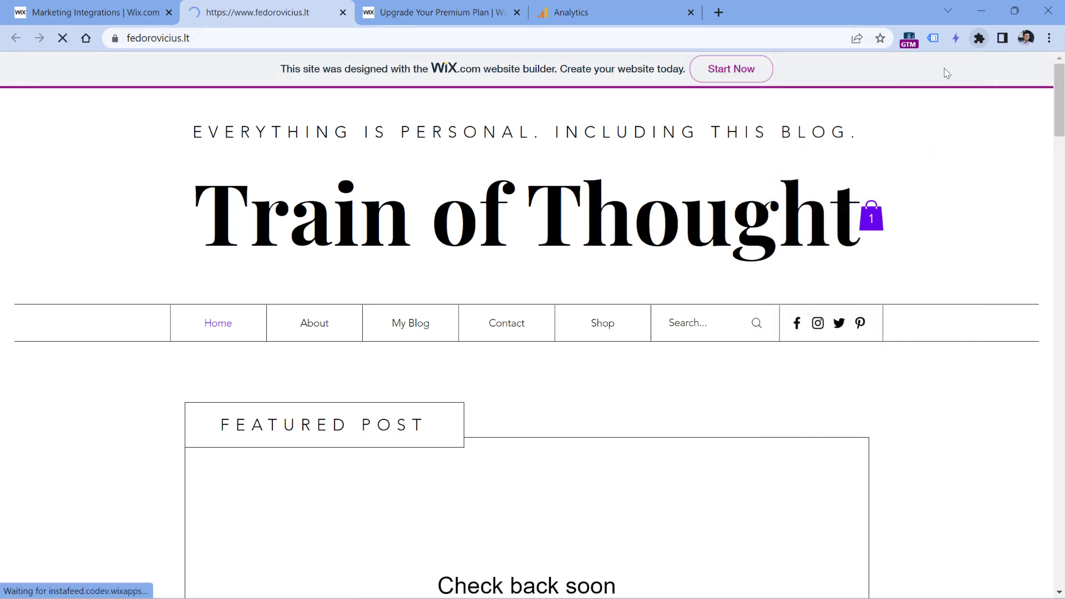
{"action": "left_click", "coordinate": [979, 38]}
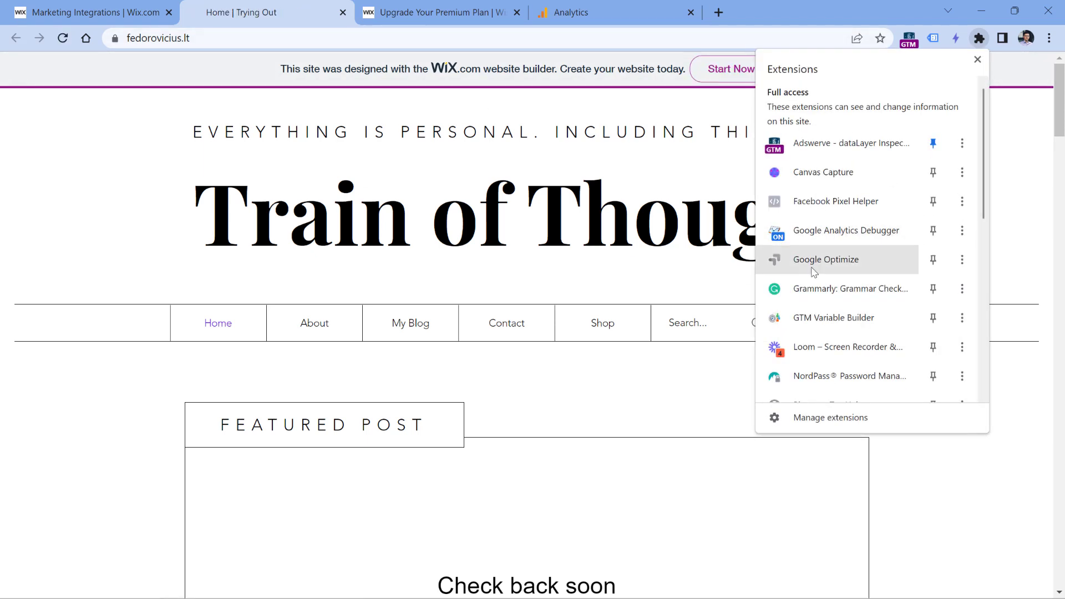
Recheck the Google Analytics Debugger extension's status on the live website, close the extensions list, and reload the page.
{"action": "left_click", "coordinate": [952, 465]}
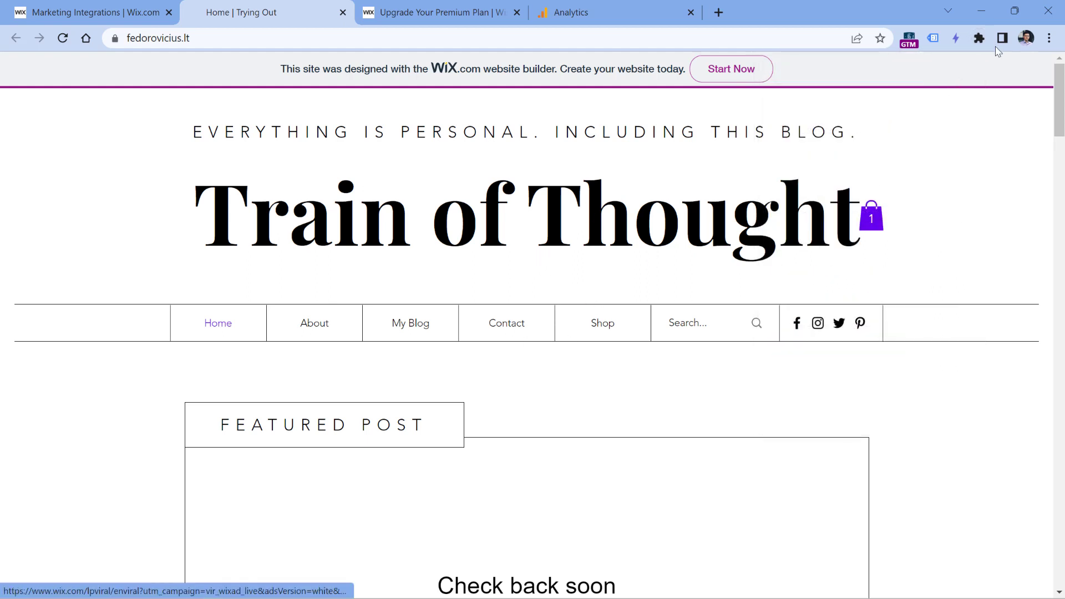
{"action": "left_click", "coordinate": [979, 38]}
{"action": "left_click", "coordinate": [980, 37]}
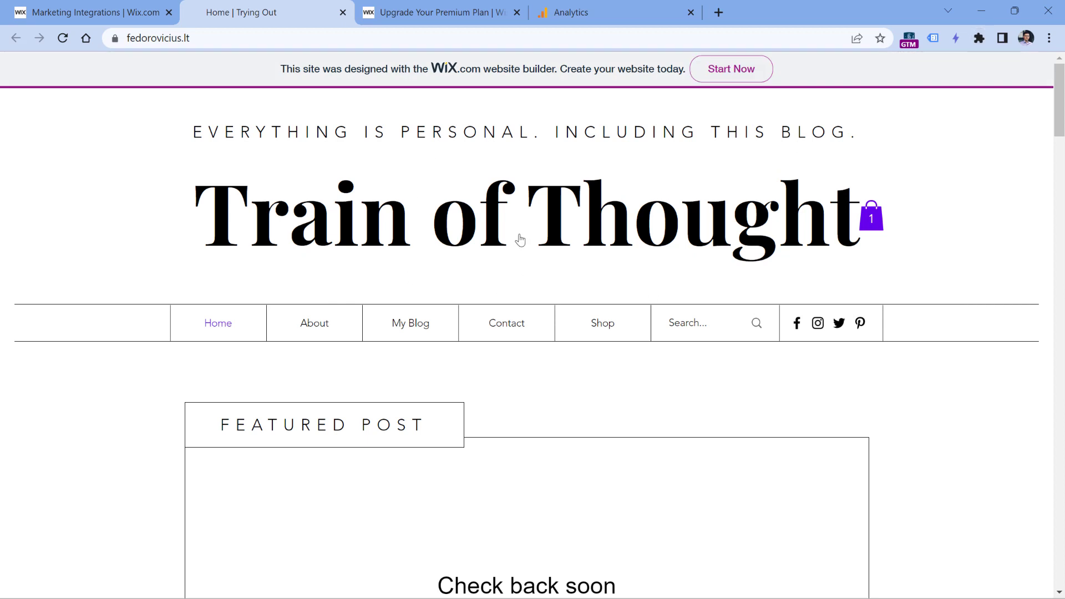
{"action": "left_click", "coordinate": [608, 14]}
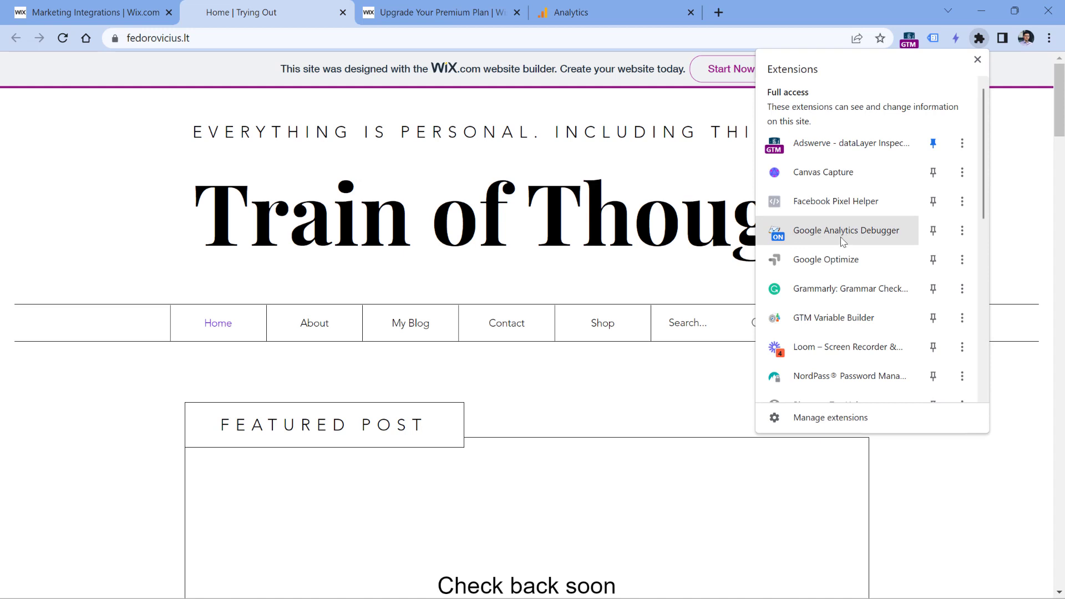
{"action": "left_click", "coordinate": [566, 242]}
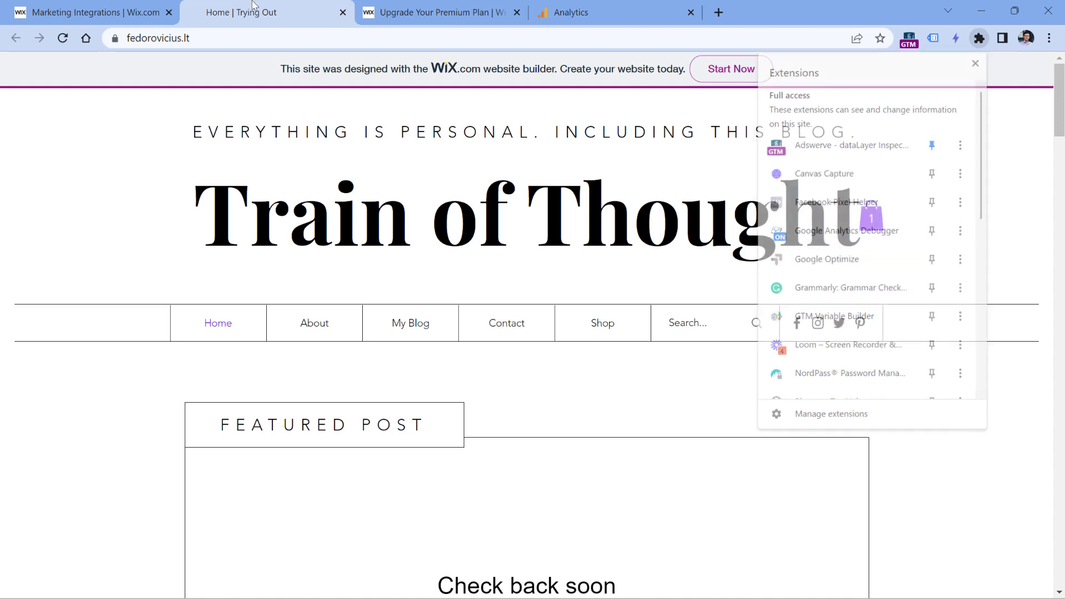
{"action": "left_click", "coordinate": [62, 40]}
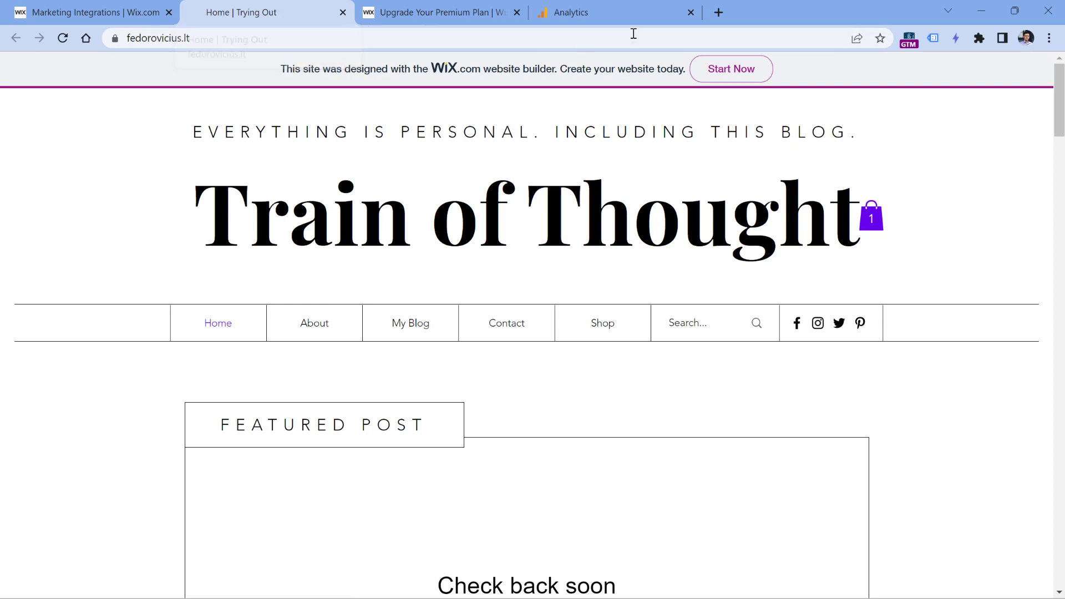
In Google Analytics, disable page changes based on browser history events in the Website data stream's enhanced measurement and save.
{"action": "left_click", "coordinate": [620, 13]}
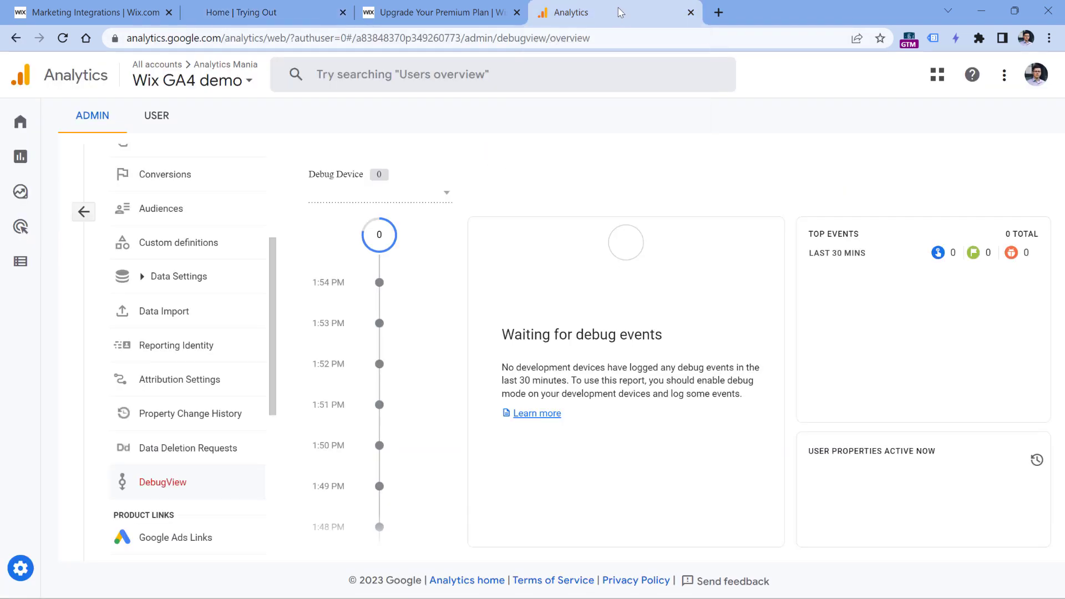
{"action": "scroll", "coordinate": [273, 206], "scroll_direction": "up", "scroll_amount": 4}
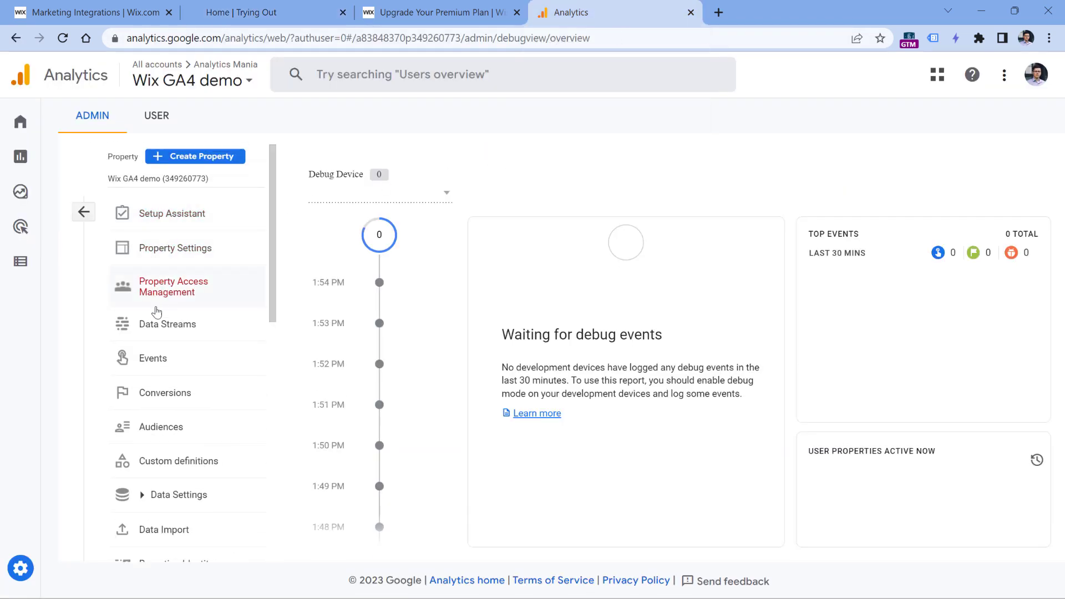
{"action": "left_click", "coordinate": [174, 331]}
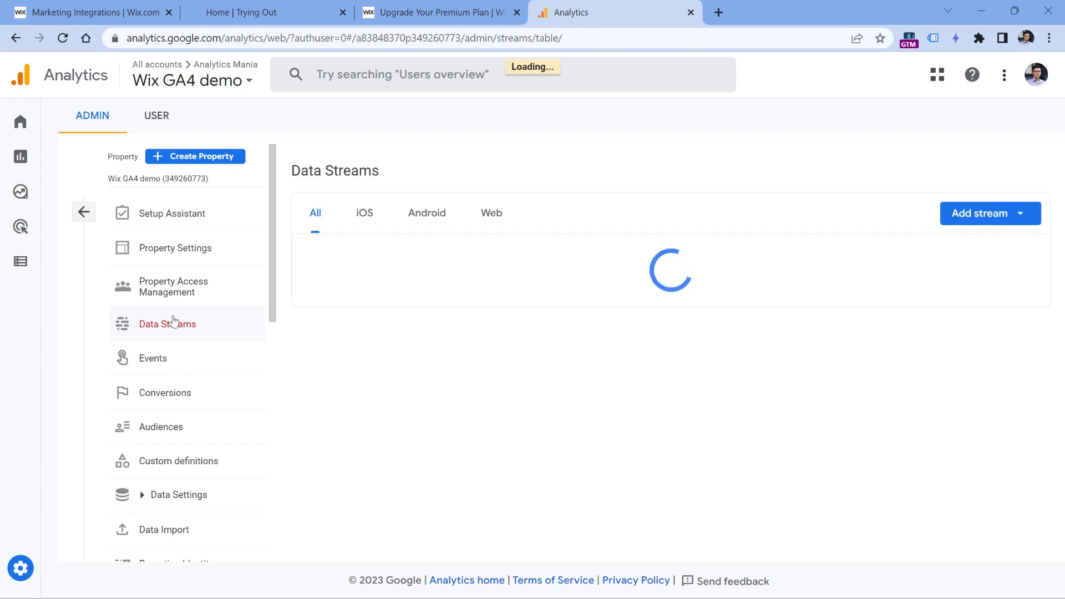
{"action": "left_click", "coordinate": [444, 257]}
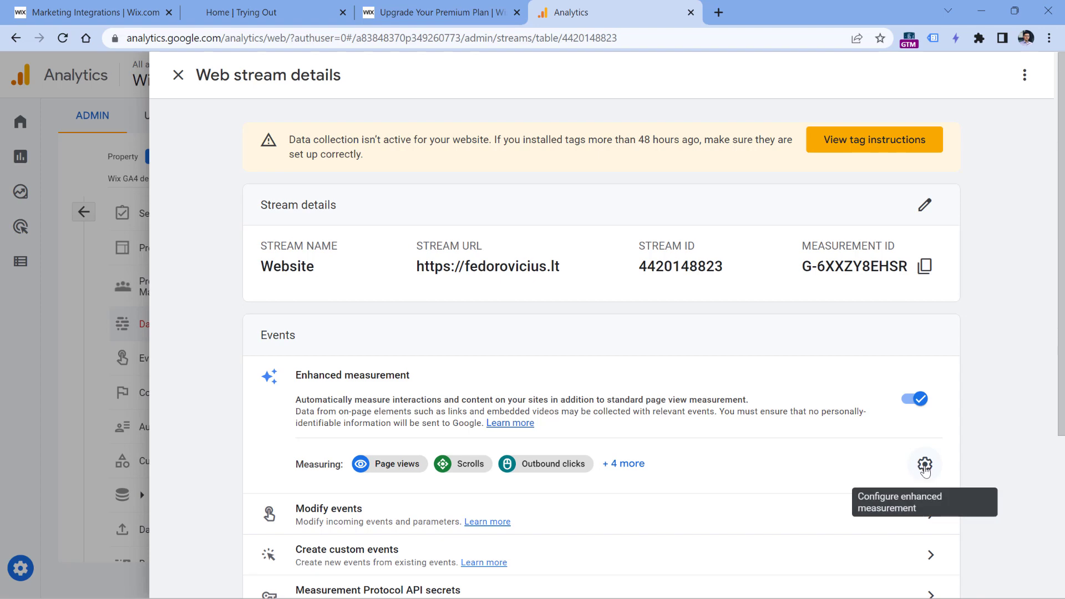
{"action": "left_click", "coordinate": [925, 465]}
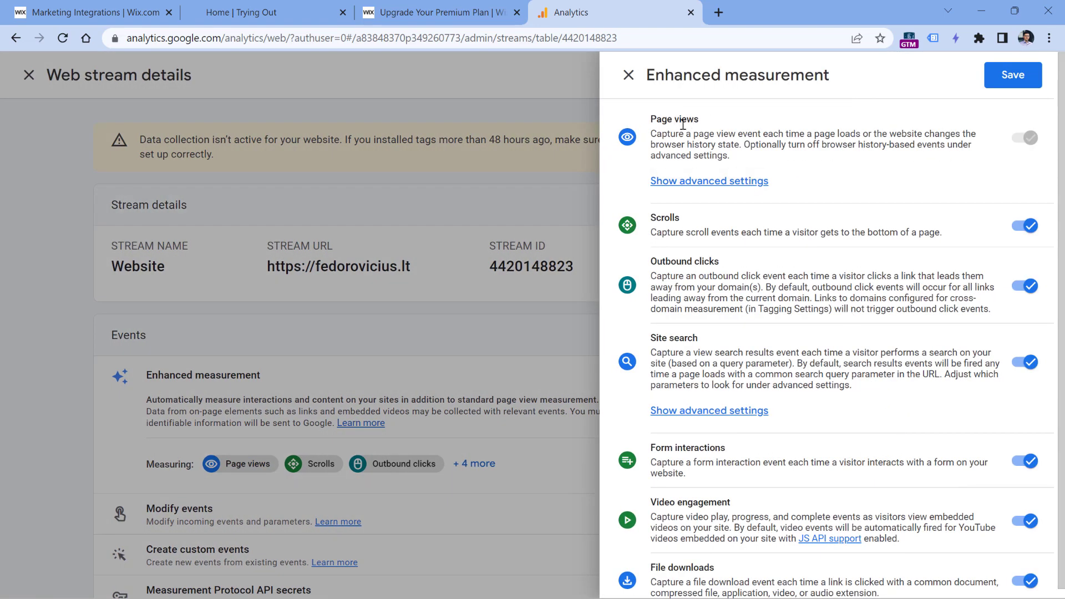
{"action": "left_click", "coordinate": [709, 182]}
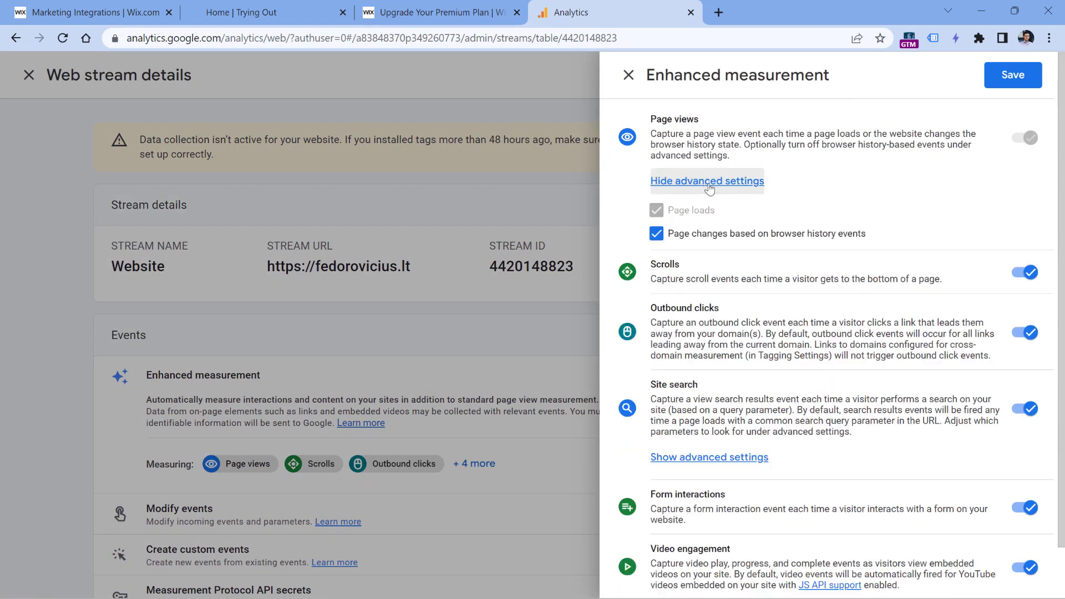
{"action": "left_click", "coordinate": [657, 234]}
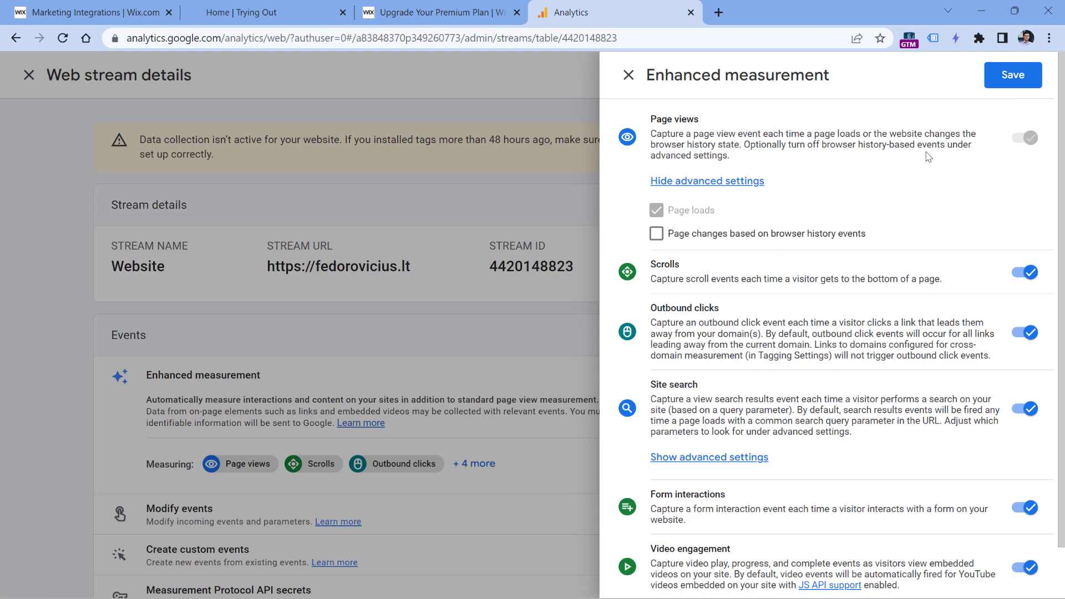
{"action": "left_click", "coordinate": [1014, 75]}
Reload the live website, return to Google Analytics, leave the web stream details, and open DebugView.
{"action": "left_click", "coordinate": [299, 13]}
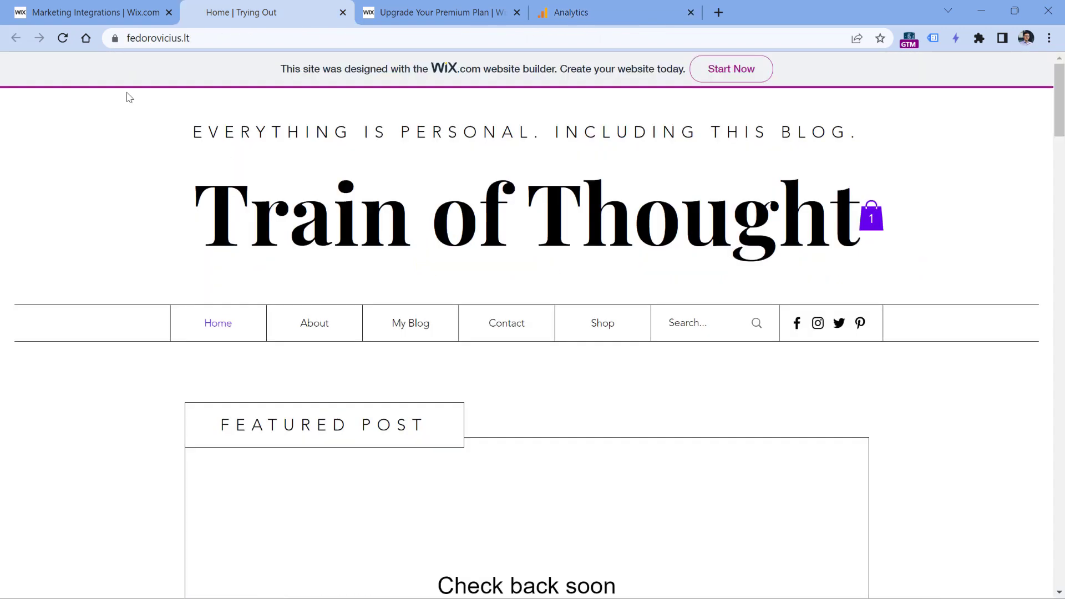
{"action": "left_click", "coordinate": [63, 38]}
{"action": "left_click", "coordinate": [588, 12]}
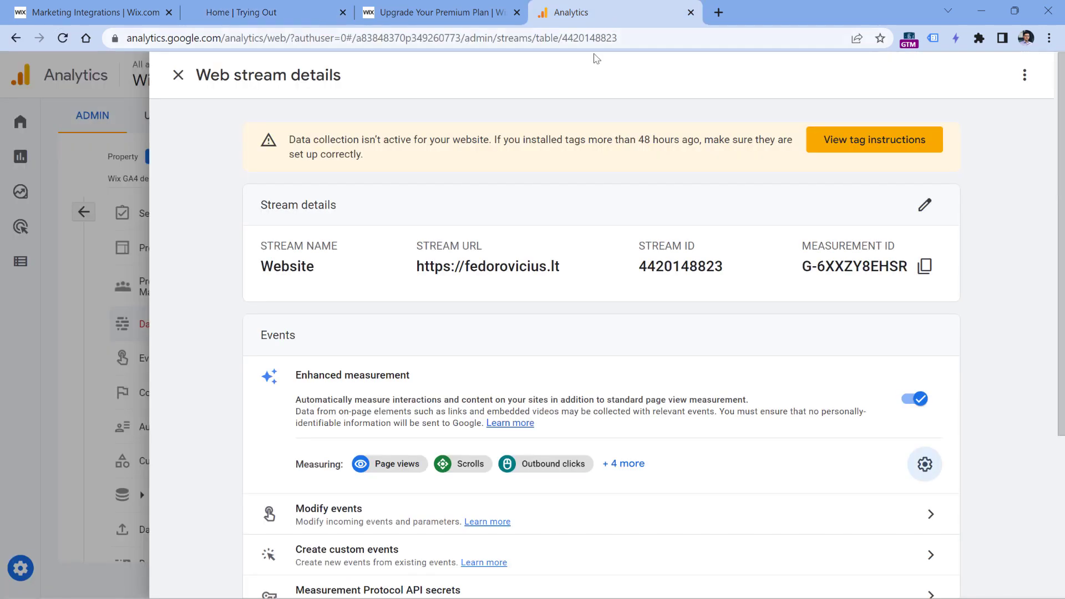
{"action": "left_click", "coordinate": [178, 74]}
{"action": "scroll", "coordinate": [169, 242], "scroll_direction": "down", "scroll_amount": 2}
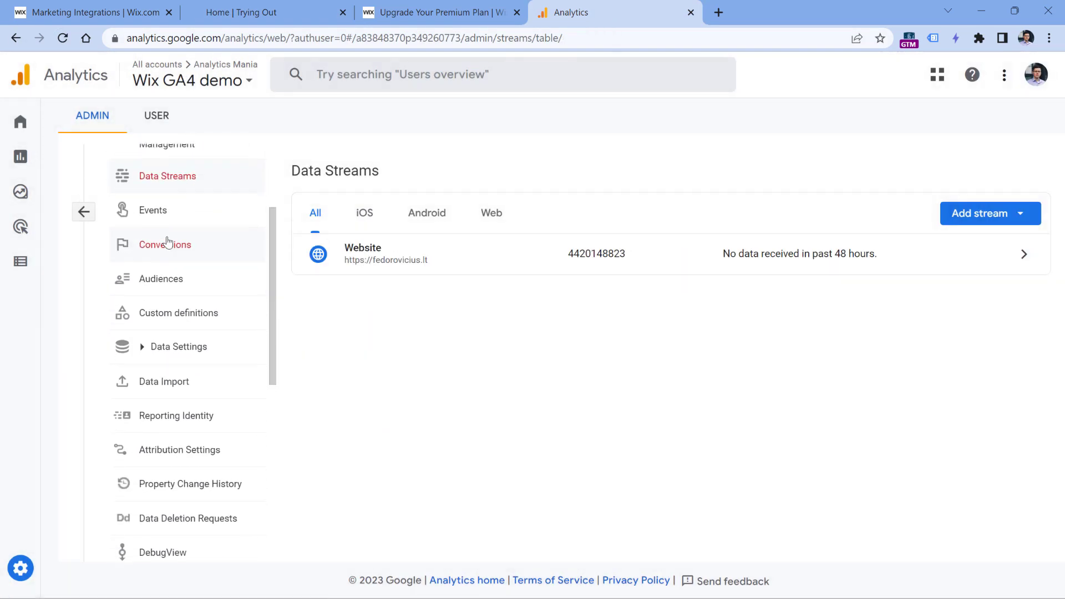
{"action": "scroll", "coordinate": [168, 242], "scroll_direction": "down", "scroll_amount": 5}
{"action": "left_click", "coordinate": [163, 337]}
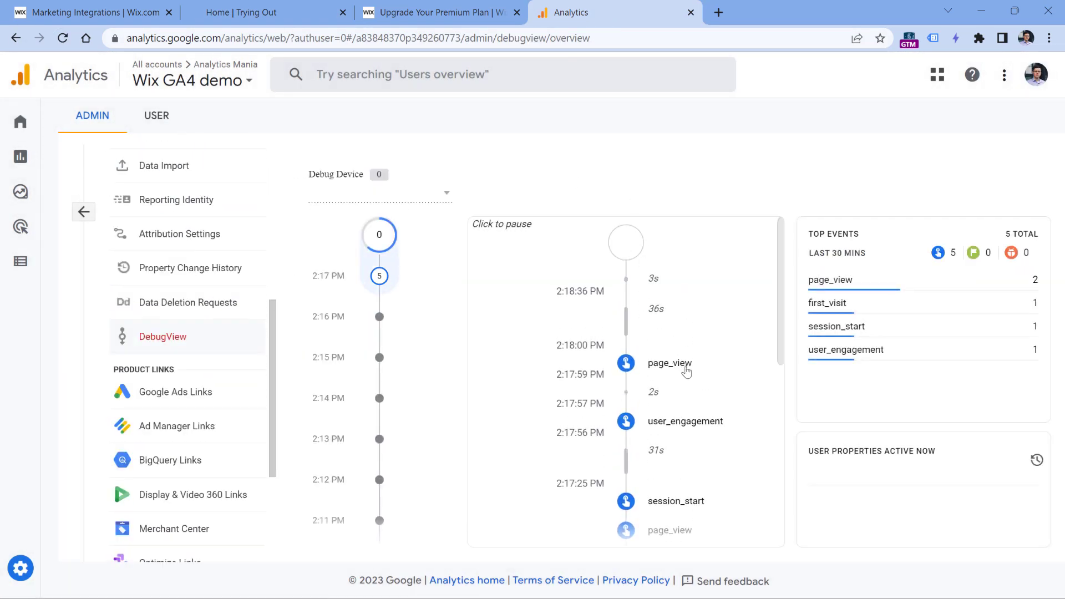
Inspect the page_location parameter of the page_view event, compare it with the live home page, and close the event details.
{"action": "left_click", "coordinate": [677, 294]}
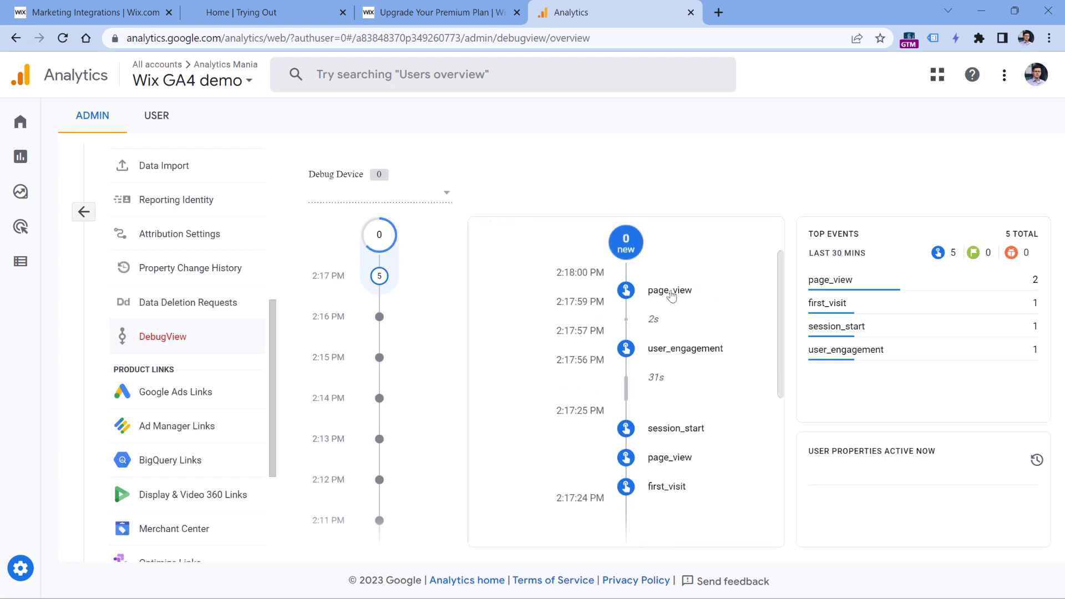
{"action": "left_click", "coordinate": [671, 291]}
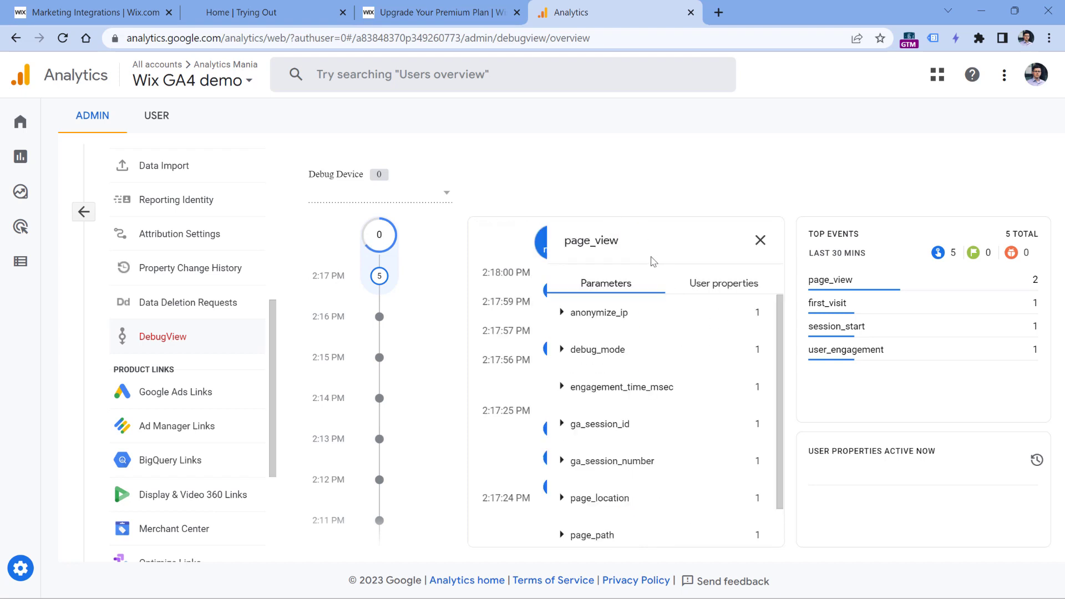
{"action": "scroll", "coordinate": [639, 388], "scroll_direction": "down", "scroll_amount": 1}
{"action": "left_click", "coordinate": [599, 455]}
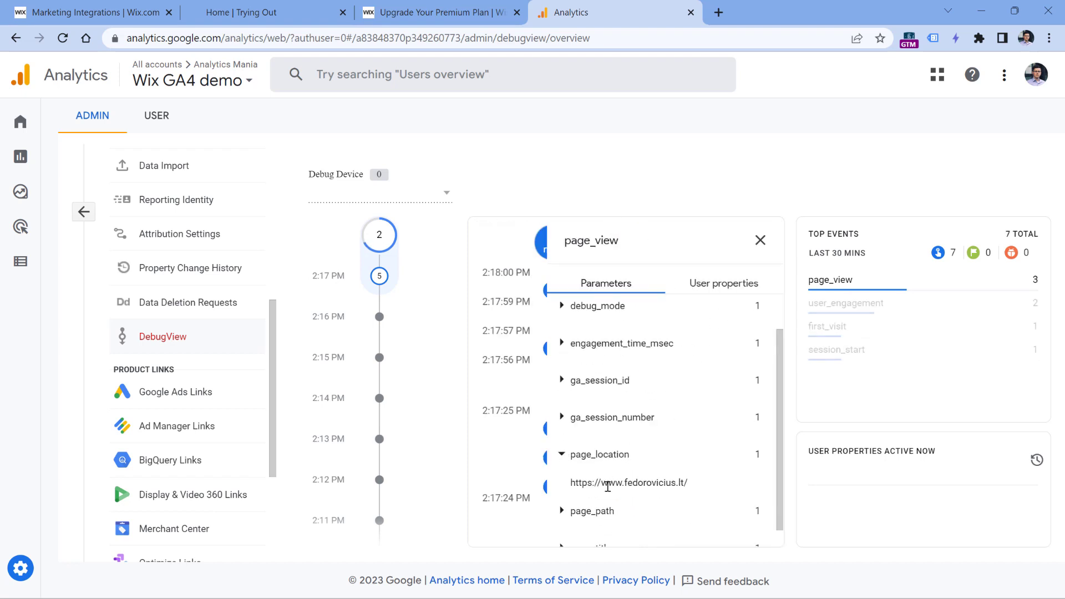
{"action": "left_click", "coordinate": [562, 456]}
{"action": "left_click", "coordinate": [269, 13]}
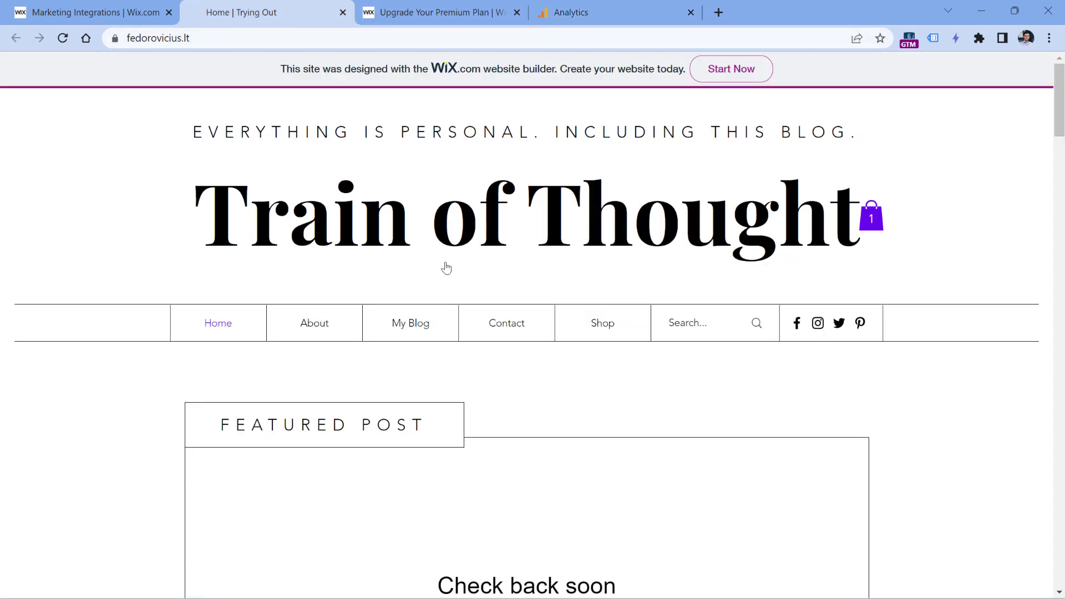
{"action": "scroll", "coordinate": [501, 331], "scroll_direction": "down", "scroll_amount": 1}
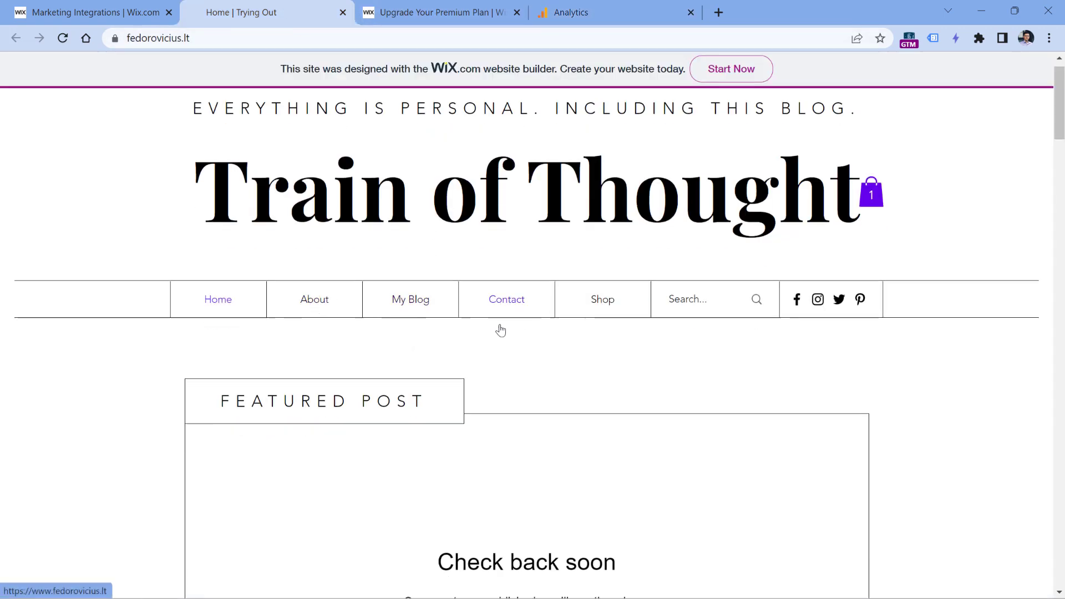
{"action": "left_click", "coordinate": [416, 13]}
{"action": "left_click", "coordinate": [291, 19]}
{"action": "left_click", "coordinate": [585, 13]}
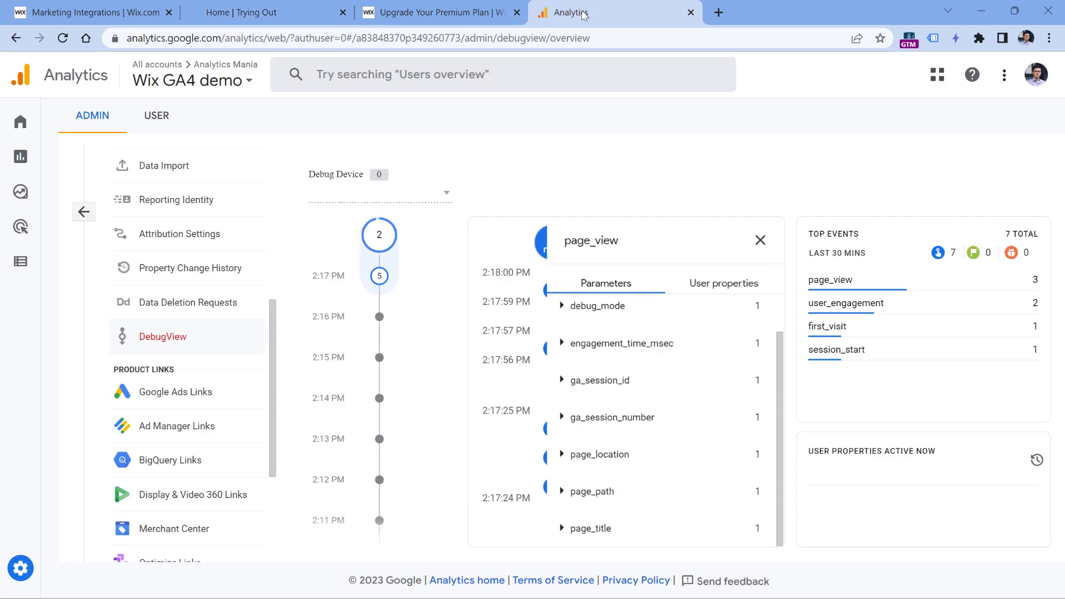
{"action": "left_click", "coordinate": [757, 241]}
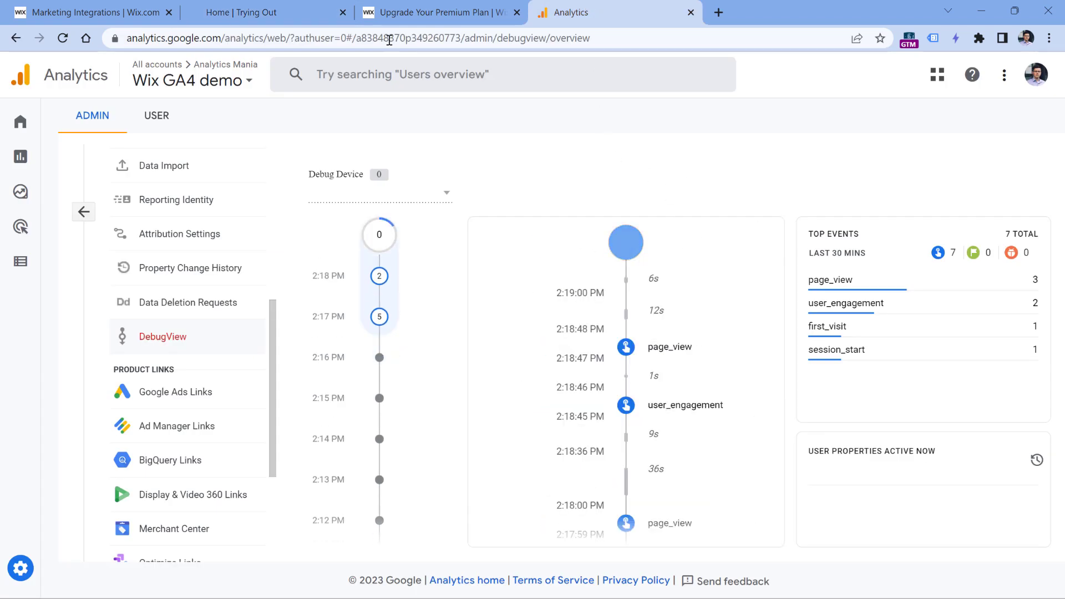
Switch to the live website and open its Shop page.
{"action": "left_click", "coordinate": [296, 8]}
{"action": "scroll", "coordinate": [458, 162], "scroll_direction": "up", "scroll_amount": 20}
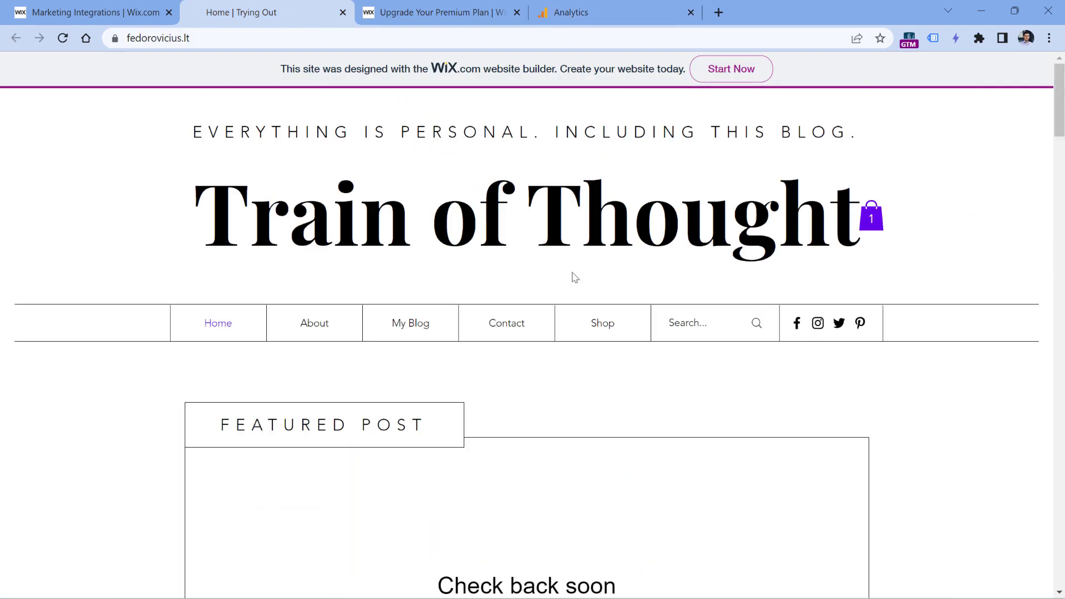
{"action": "left_click", "coordinate": [603, 327]}
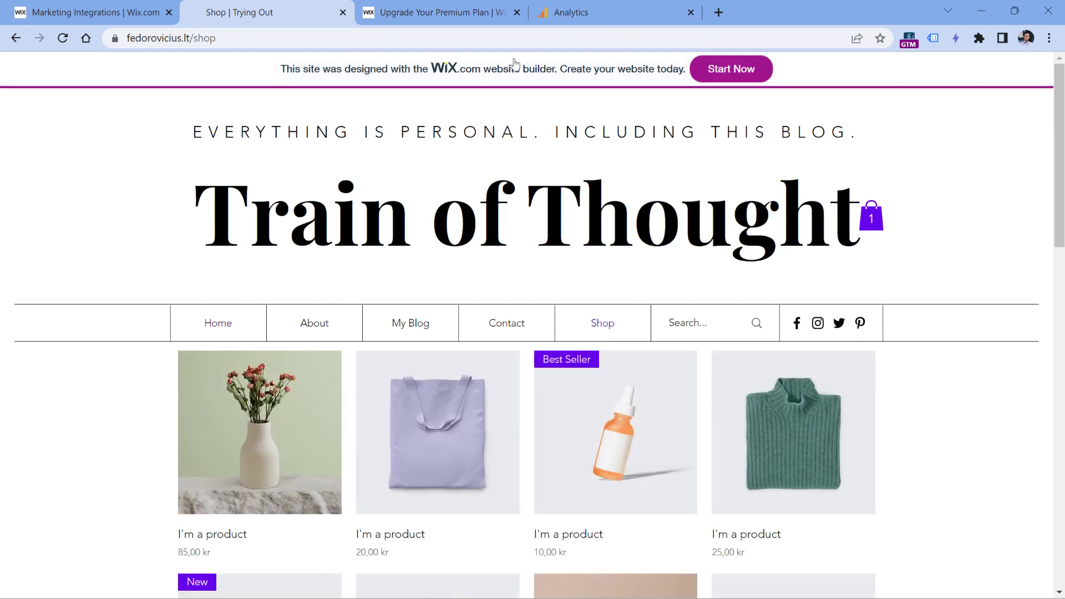
Return to DebugView, examine the page_location parameter of the latest page_view event, and close the event details.
{"action": "left_click", "coordinate": [617, 12]}
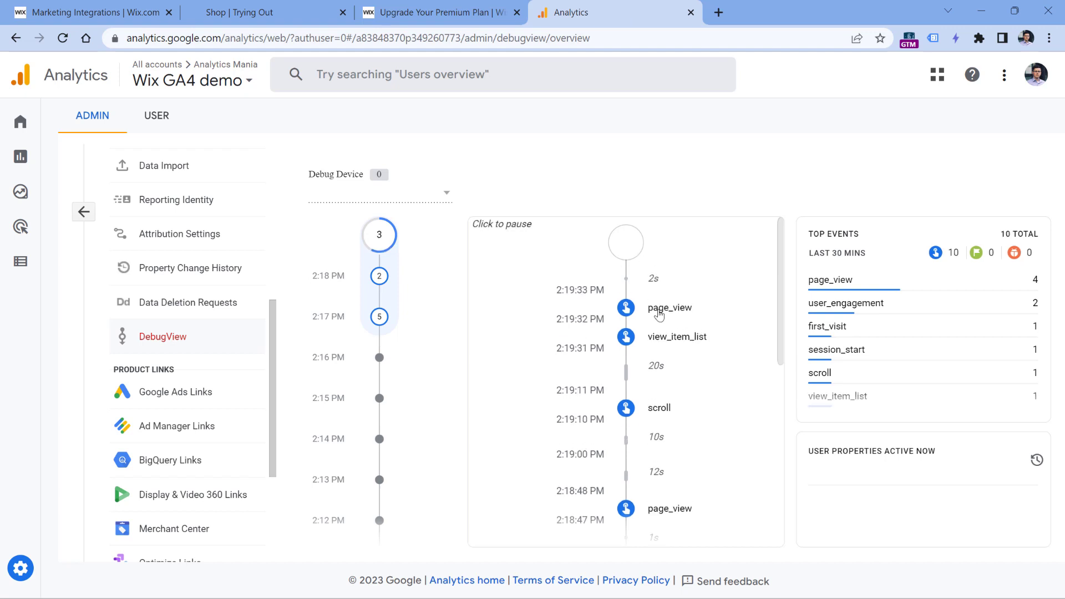
{"action": "left_click", "coordinate": [673, 316]}
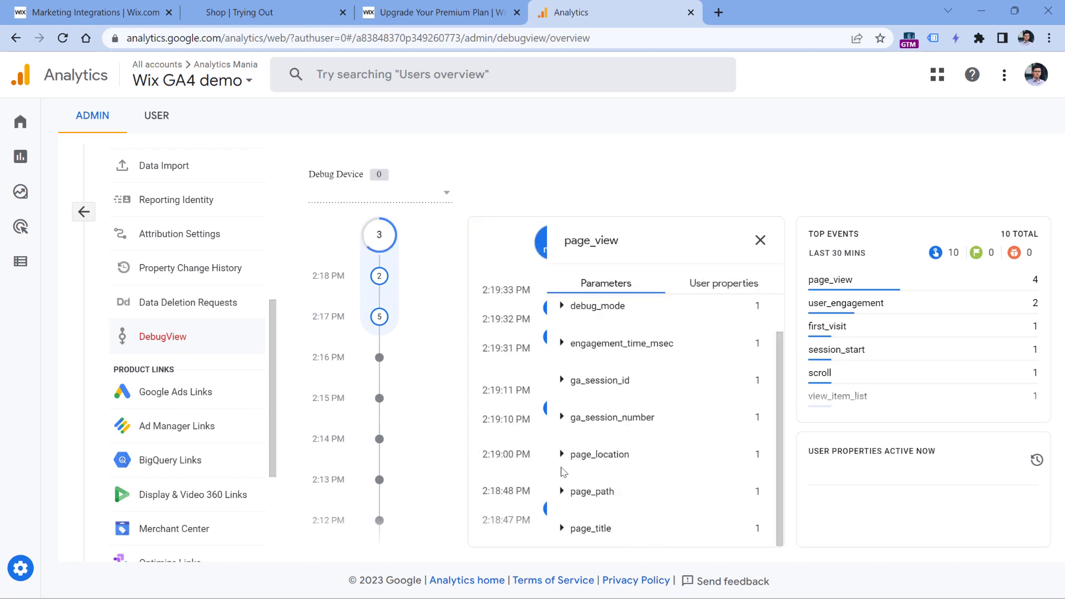
{"action": "left_click", "coordinate": [562, 455]}
{"action": "left_click_drag", "start_coordinate": [715, 484], "coordinate": [574, 483]}
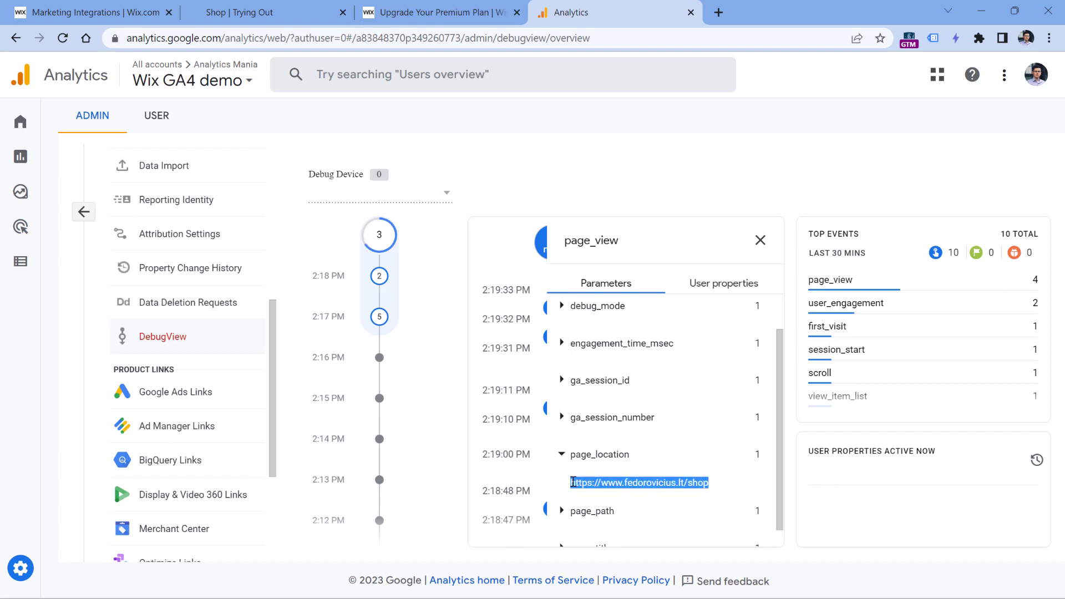
{"action": "left_click", "coordinate": [563, 455]}
{"action": "left_click", "coordinate": [761, 240]}
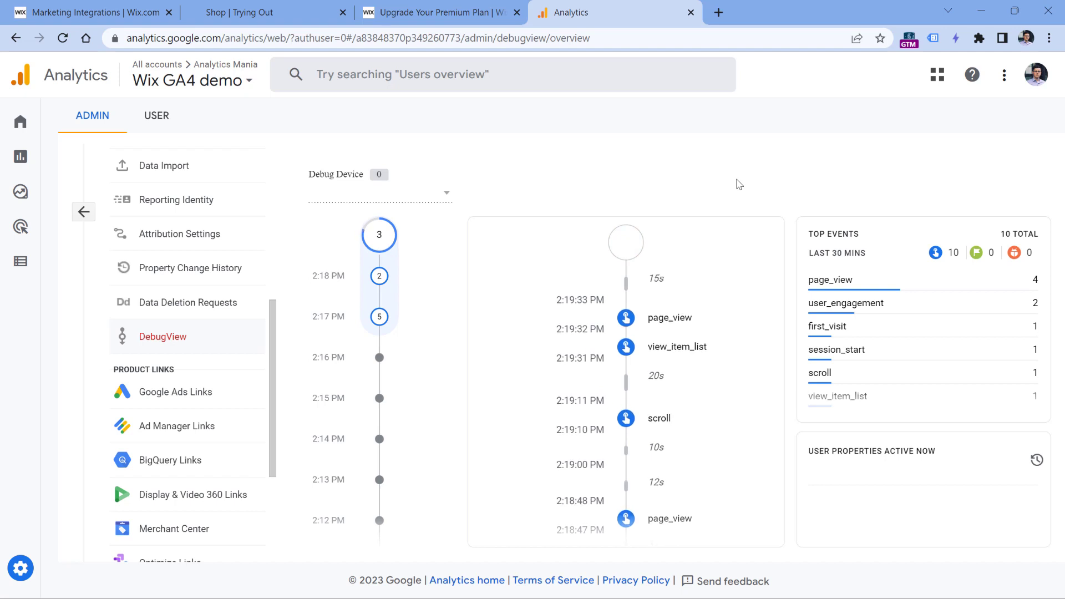
Look at the Wix premium plan page, then browse the product list on the live Shop page.
{"action": "left_click", "coordinate": [441, 13]}
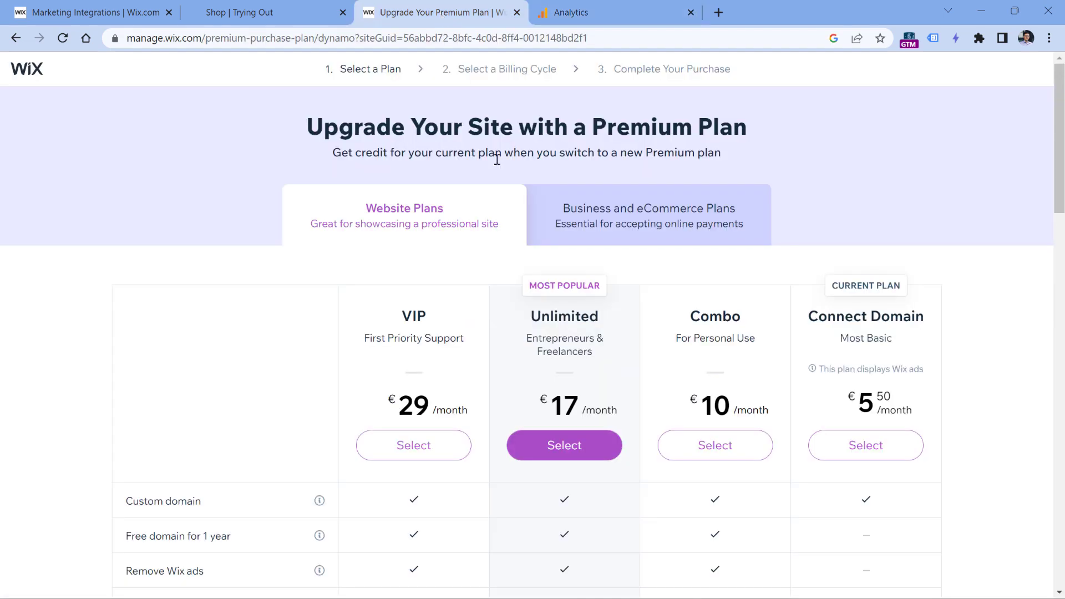
{"action": "left_click", "coordinate": [277, 13]}
{"action": "scroll", "coordinate": [388, 314], "scroll_direction": "down", "scroll_amount": 9}
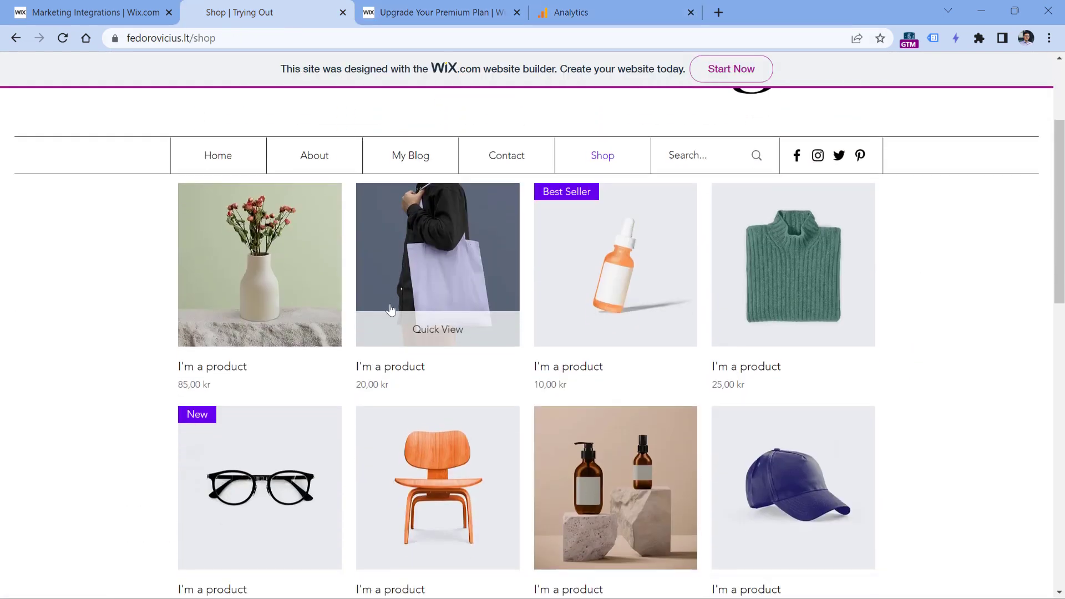
{"action": "scroll", "coordinate": [388, 315], "scroll_direction": "up", "scroll_amount": 5}
Examine the product item details of the view_item_list event in DebugView and return to the live Shop page.
{"action": "left_click", "coordinate": [611, 13]}
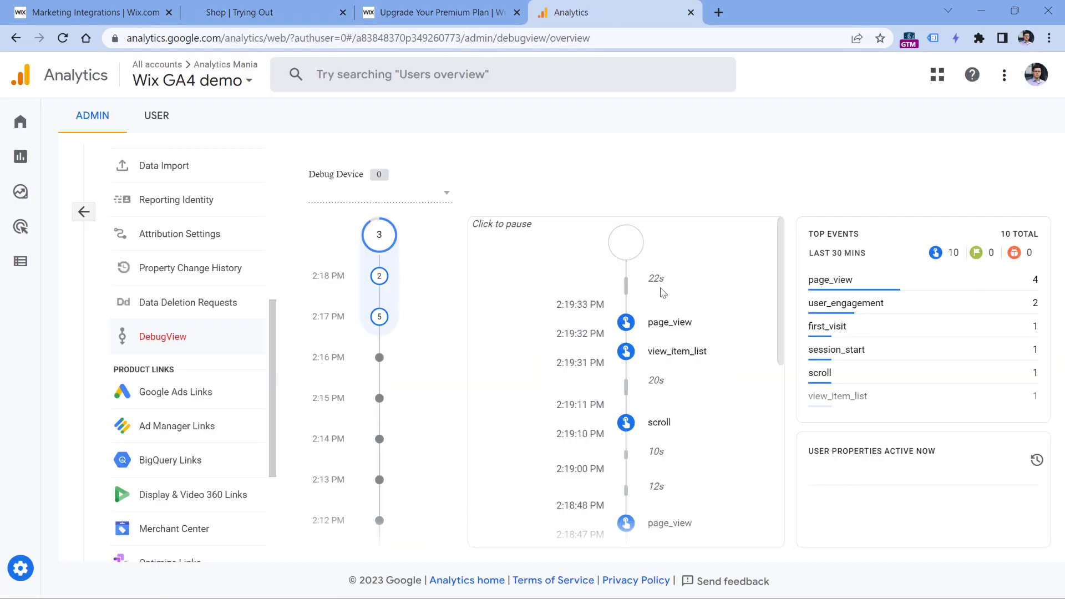
{"action": "left_click", "coordinate": [678, 359]}
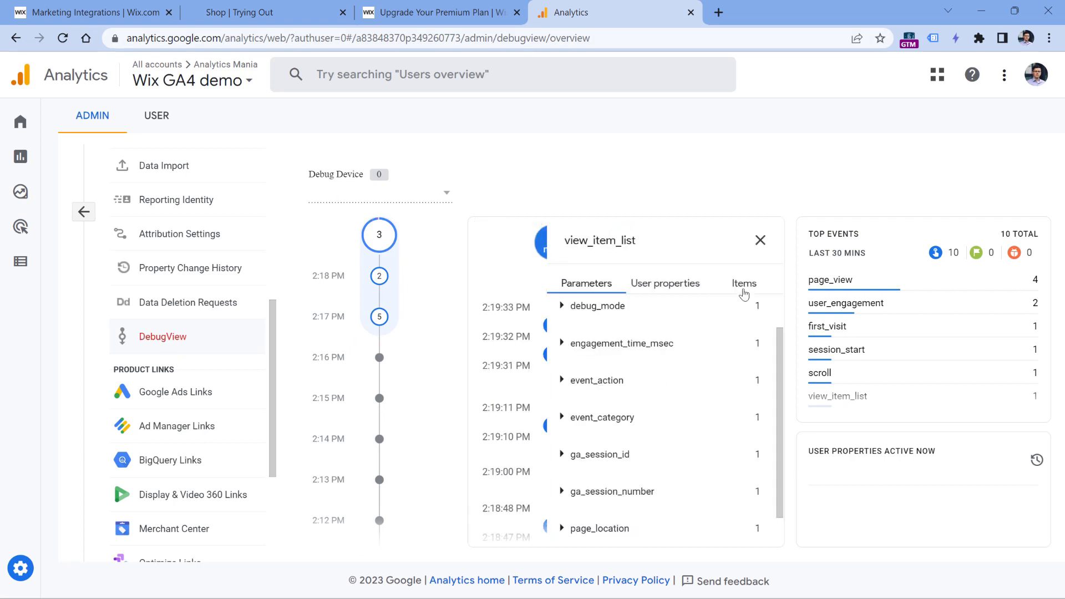
{"action": "left_click", "coordinate": [744, 284]}
{"action": "scroll", "coordinate": [684, 340], "scroll_direction": "down", "scroll_amount": 3}
{"action": "left_click", "coordinate": [562, 380]}
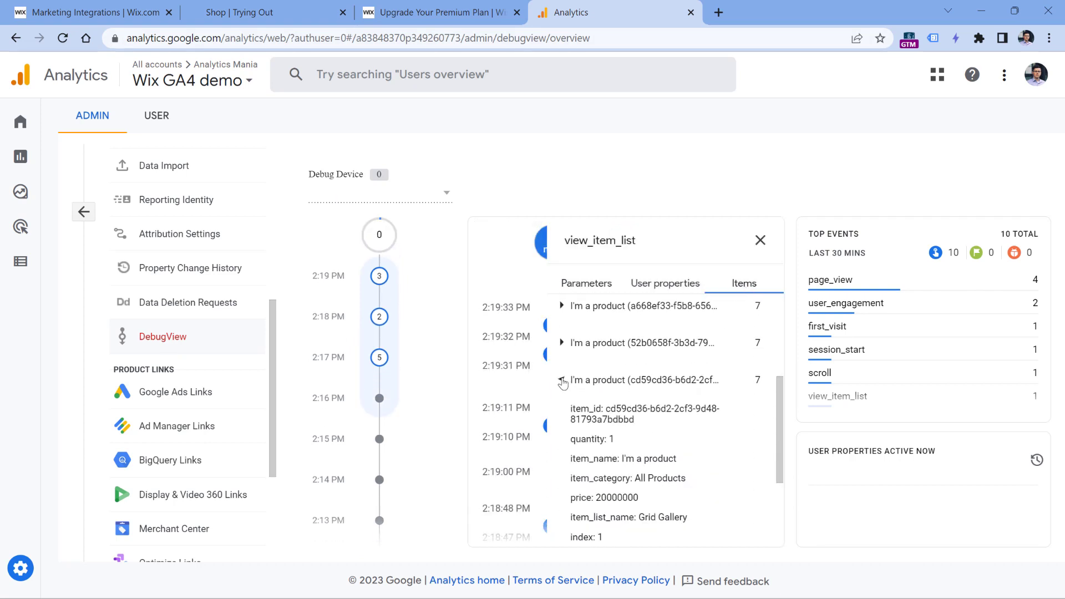
{"action": "left_click", "coordinate": [562, 380]}
{"action": "left_click", "coordinate": [261, 12]}
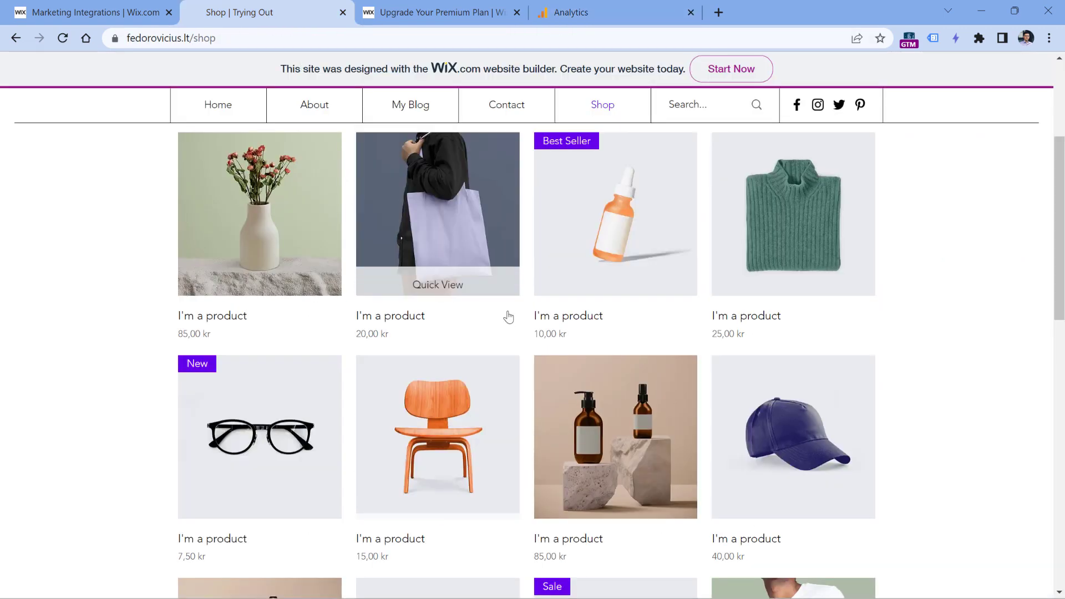
Open the flower vase product from the live Shop page and return to DebugView.
{"action": "scroll", "coordinate": [526, 341], "scroll_direction": "up", "scroll_amount": 1}
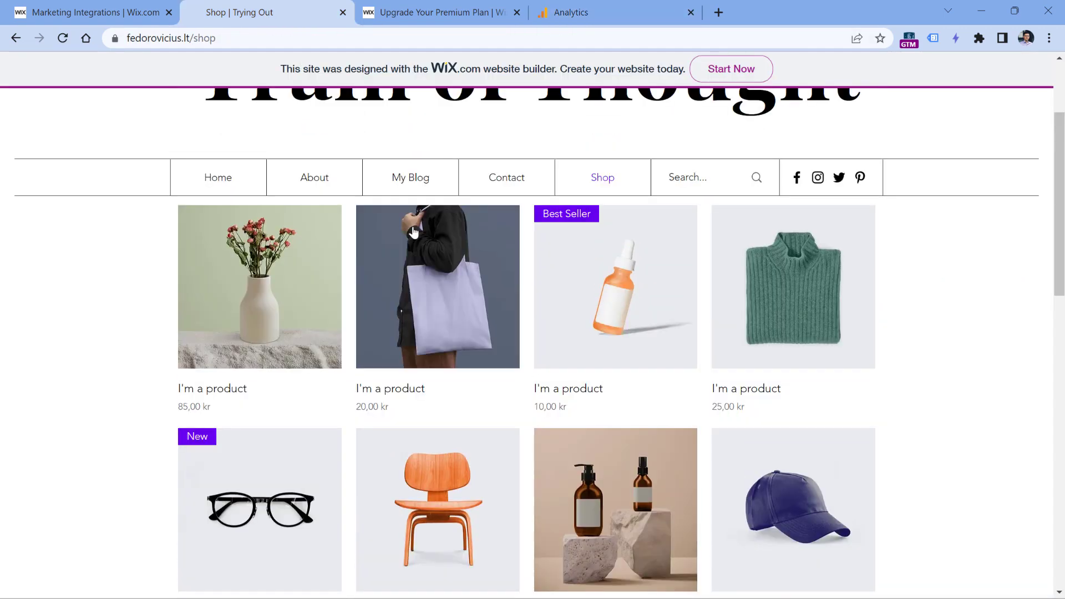
{"action": "left_click", "coordinate": [262, 296]}
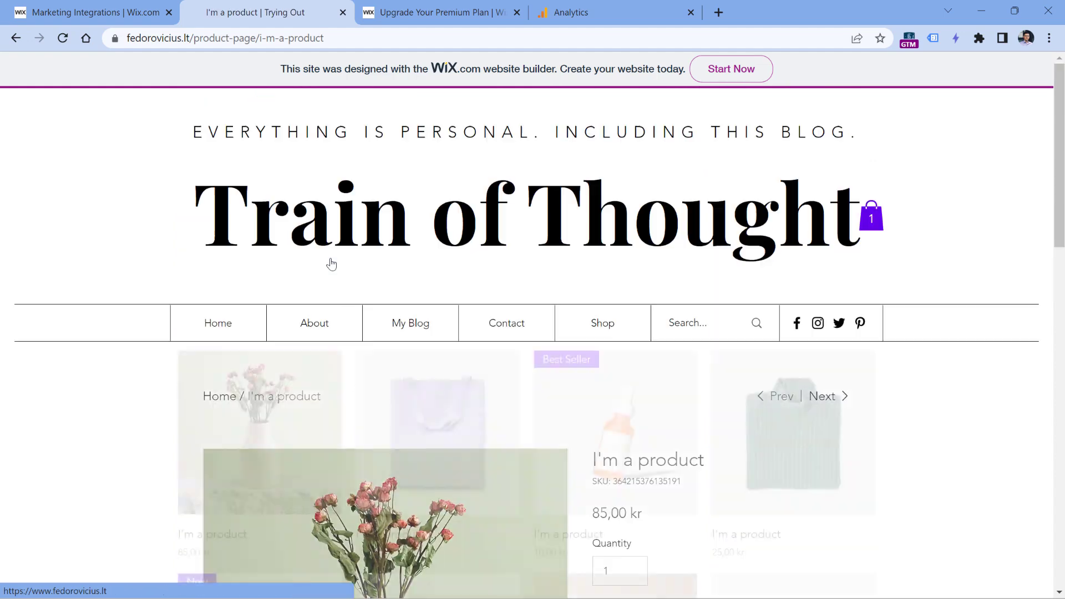
{"action": "left_click", "coordinate": [604, 16]}
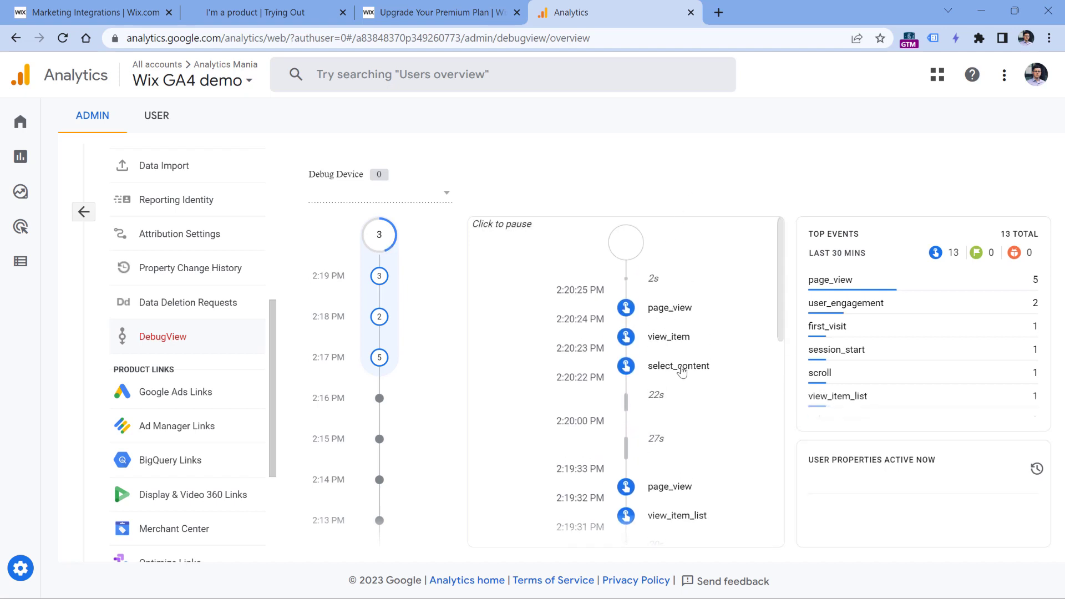
Examine the parameters and product item details of the view_item event in DebugView, and close the event details.
{"action": "left_click", "coordinate": [669, 340]}
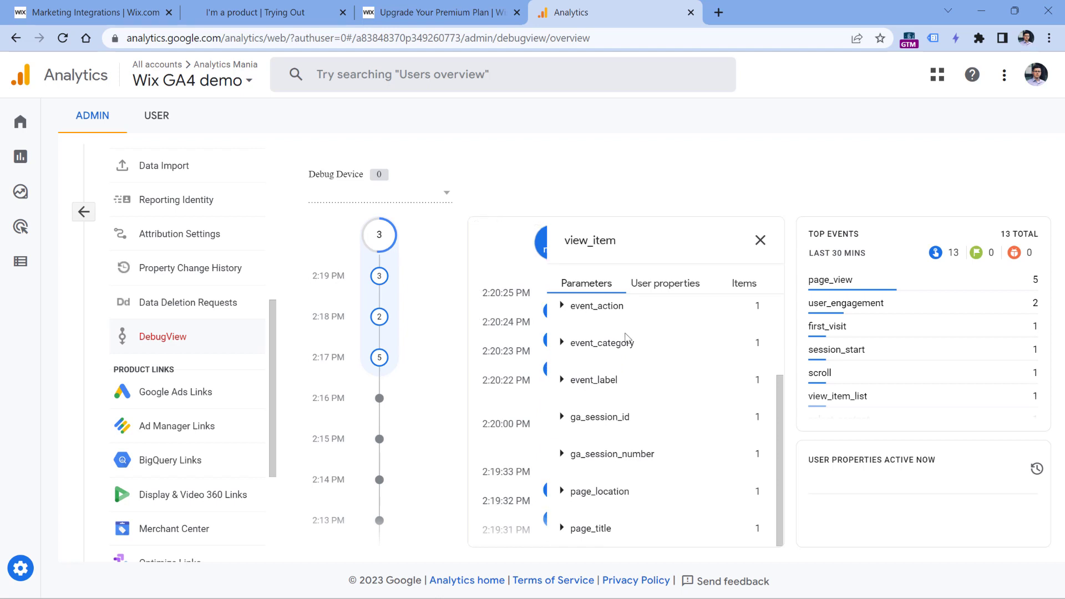
{"action": "scroll", "coordinate": [617, 377], "scroll_direction": "down", "scroll_amount": 2}
{"action": "left_click", "coordinate": [745, 286]}
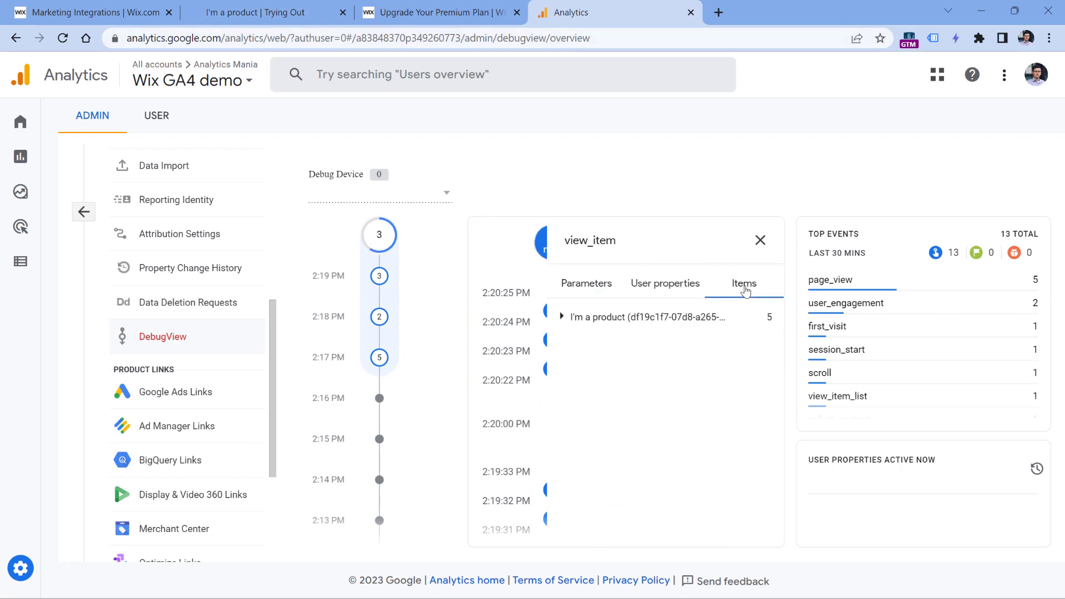
{"action": "left_click", "coordinate": [561, 319]}
{"action": "left_click", "coordinate": [560, 317]}
{"action": "left_click", "coordinate": [582, 285]}
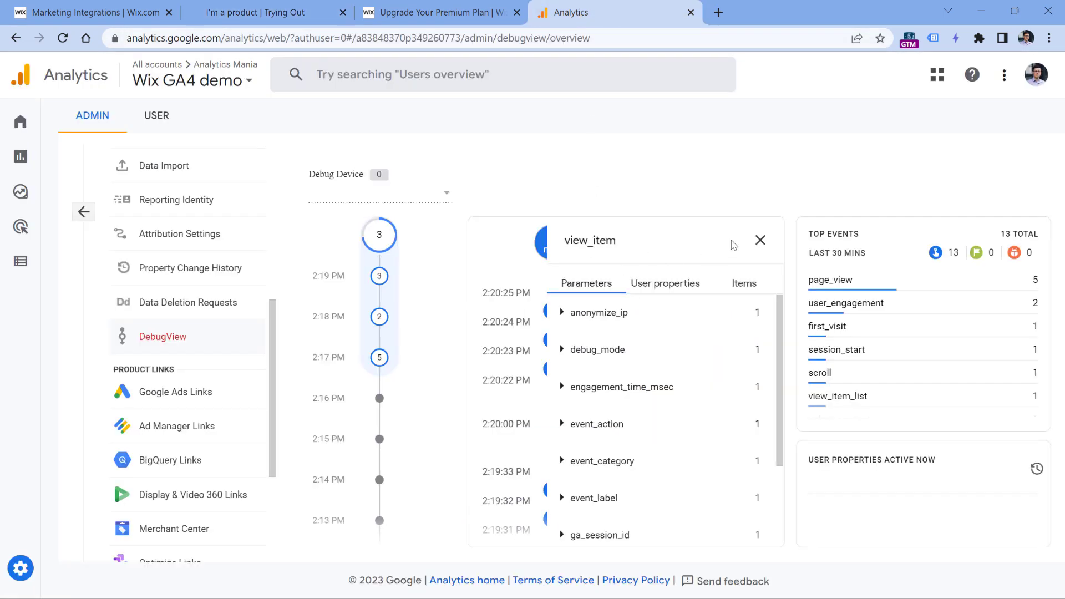
{"action": "left_click", "coordinate": [760, 240]}
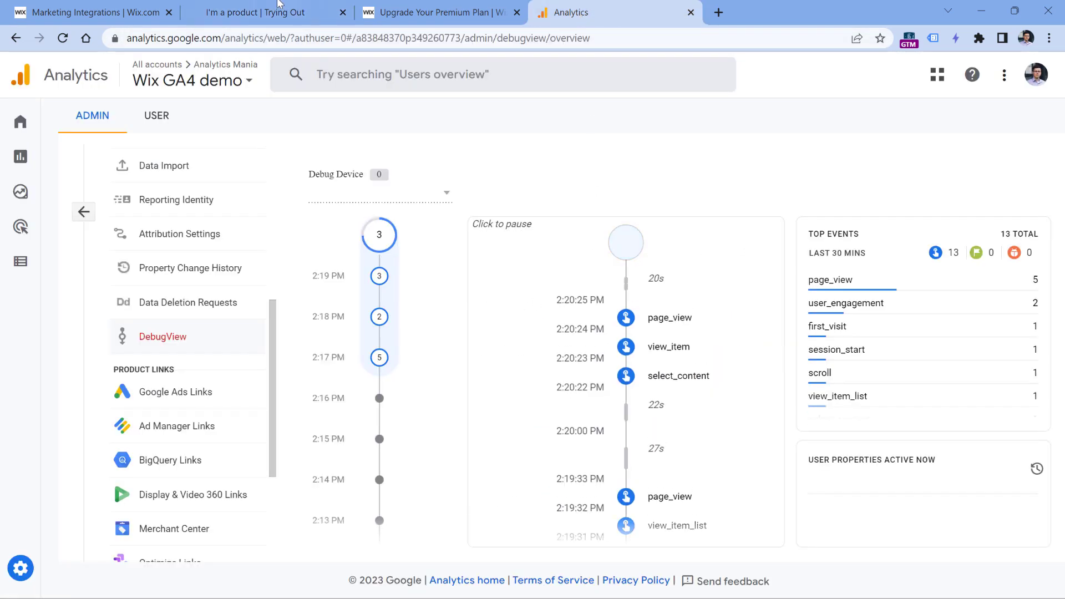
Submit the contact form on the live product page with "test" as first name, last name and message, plus a test e-mail address.
{"action": "left_click", "coordinate": [255, 12]}
{"action": "scroll", "coordinate": [439, 228], "scroll_direction": "up", "scroll_amount": 5}
{"action": "scroll", "coordinate": [420, 210], "scroll_direction": "down", "scroll_amount": 15}
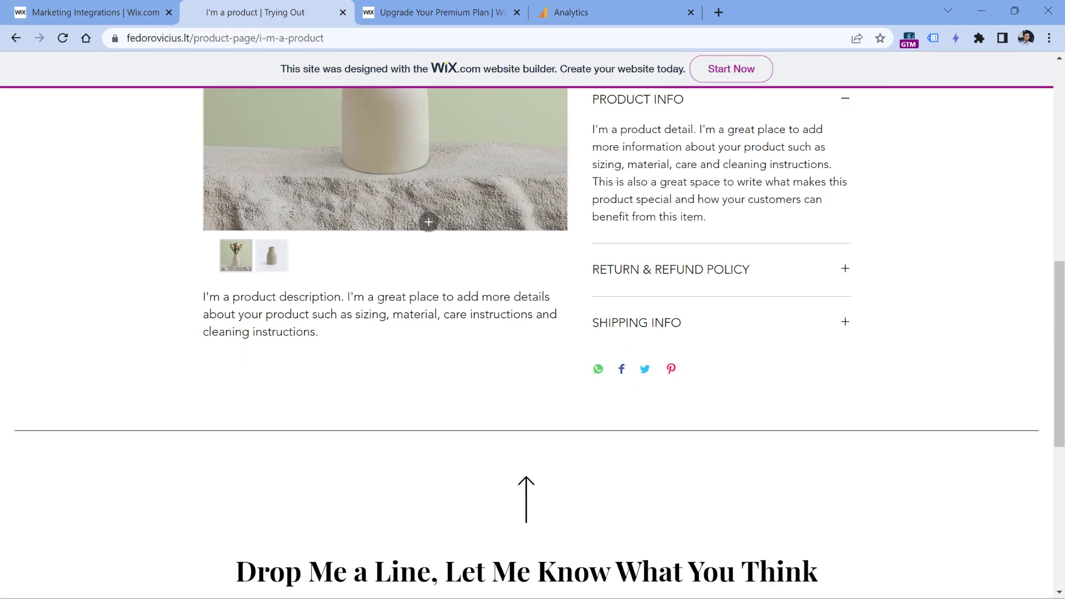
{"action": "left_click", "coordinate": [370, 256]}
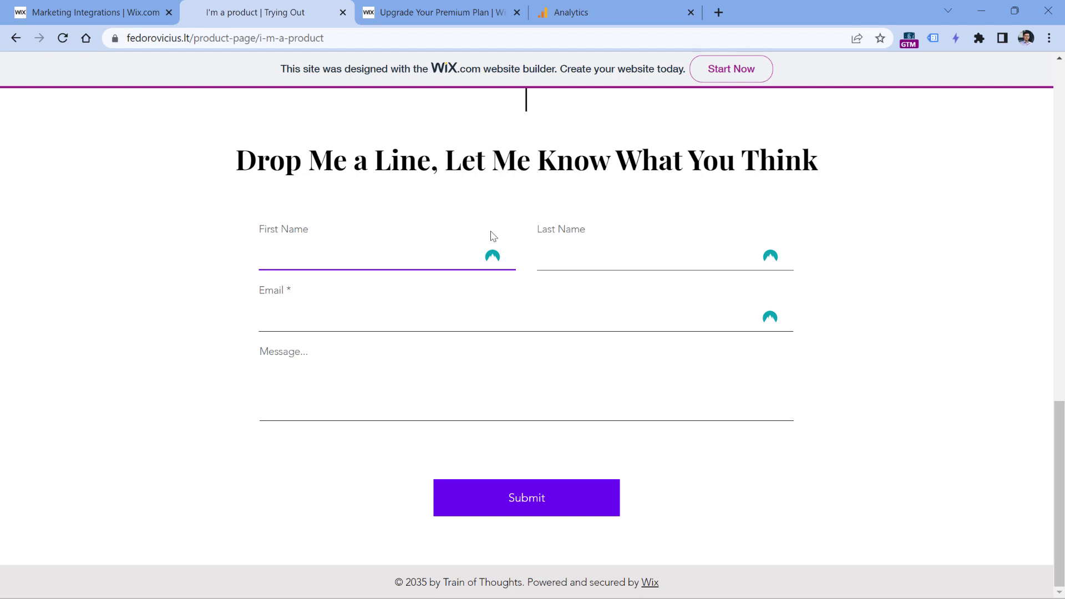
{"action": "key", "text": "Tab"}
{"action": "type", "text": "test"}
{"action": "key", "text": "Tab"}
{"action": "type", "text": "t"}
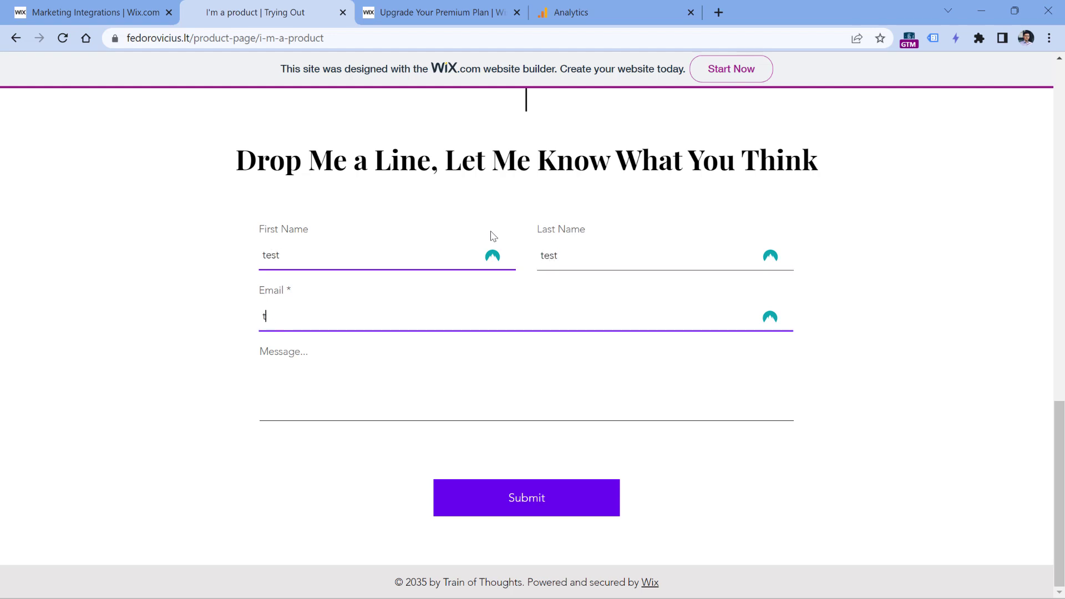
{"action": "type", "text": "est@test.com"}
{"action": "key", "text": "Tab"}
{"action": "type", "text": "test"}
{"action": "left_click", "coordinate": [527, 503]}
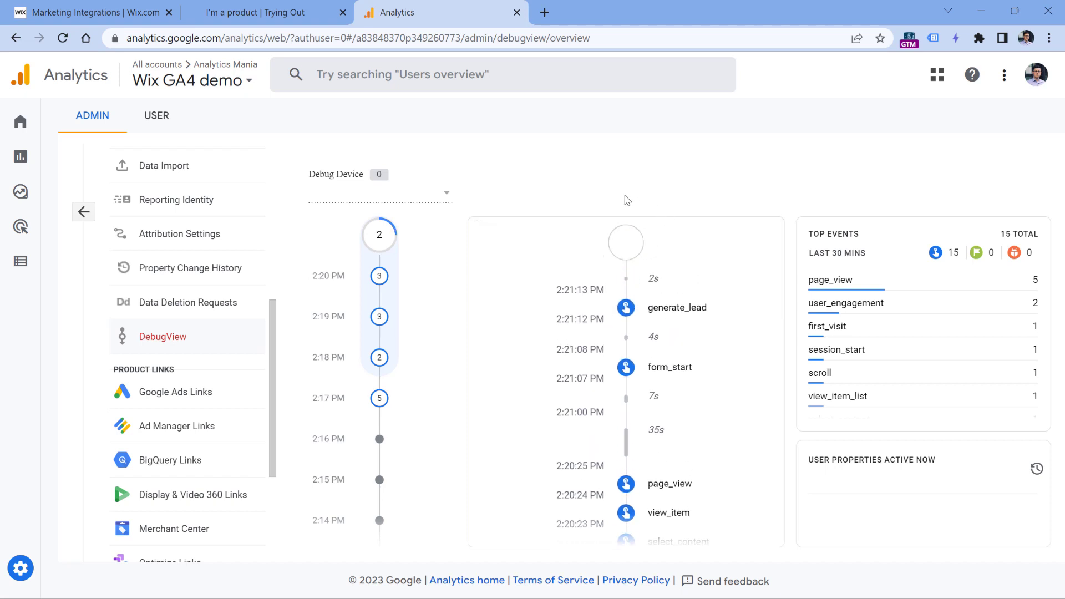
Examine the event_label parameter of the generate_lead event in DebugView.
{"action": "left_click", "coordinate": [676, 315]}
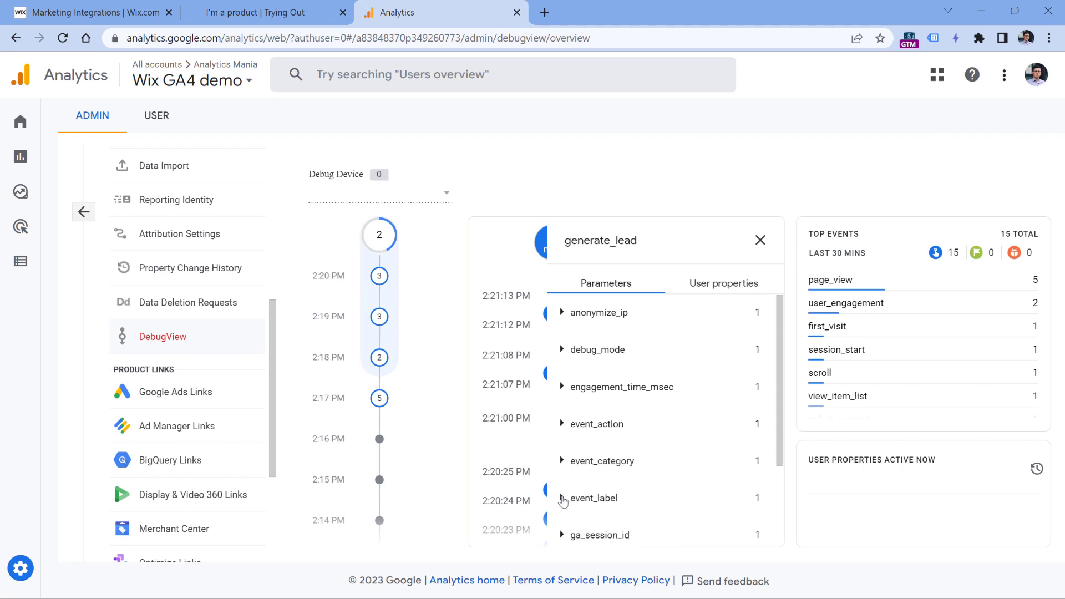
{"action": "left_click", "coordinate": [562, 497]}
{"action": "scroll", "coordinate": [573, 454], "scroll_direction": "down", "scroll_amount": 1}
{"action": "left_click_drag", "start_coordinate": [580, 452], "coordinate": [611, 470]}
{"action": "left_click", "coordinate": [612, 468]}
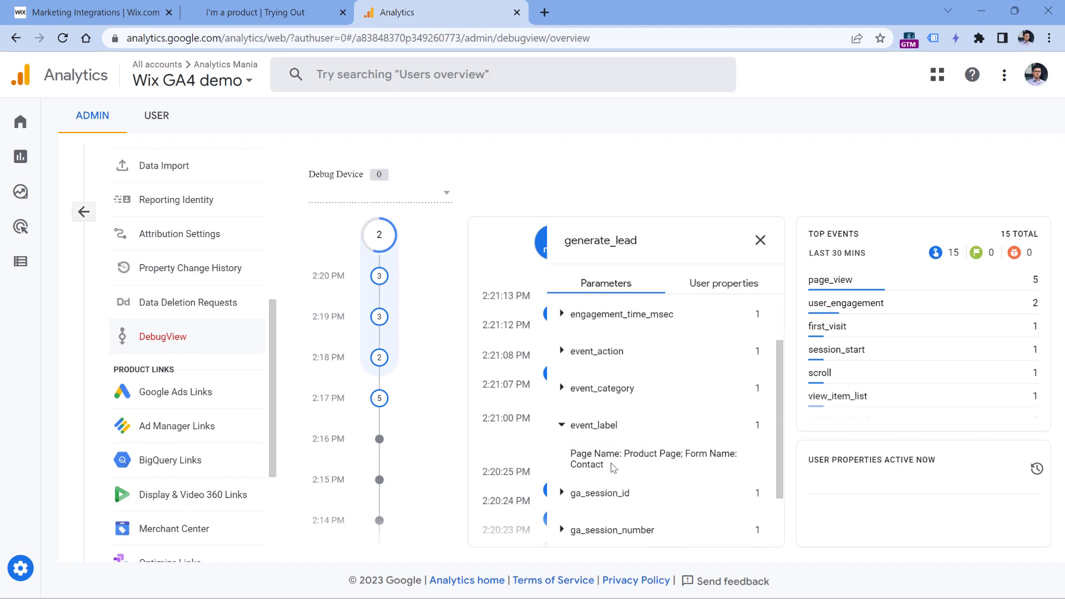
Open the live website's Home page and submit the "Never Miss a New Post" subscription form with the test e-mail address.
{"action": "left_click", "coordinate": [256, 12]}
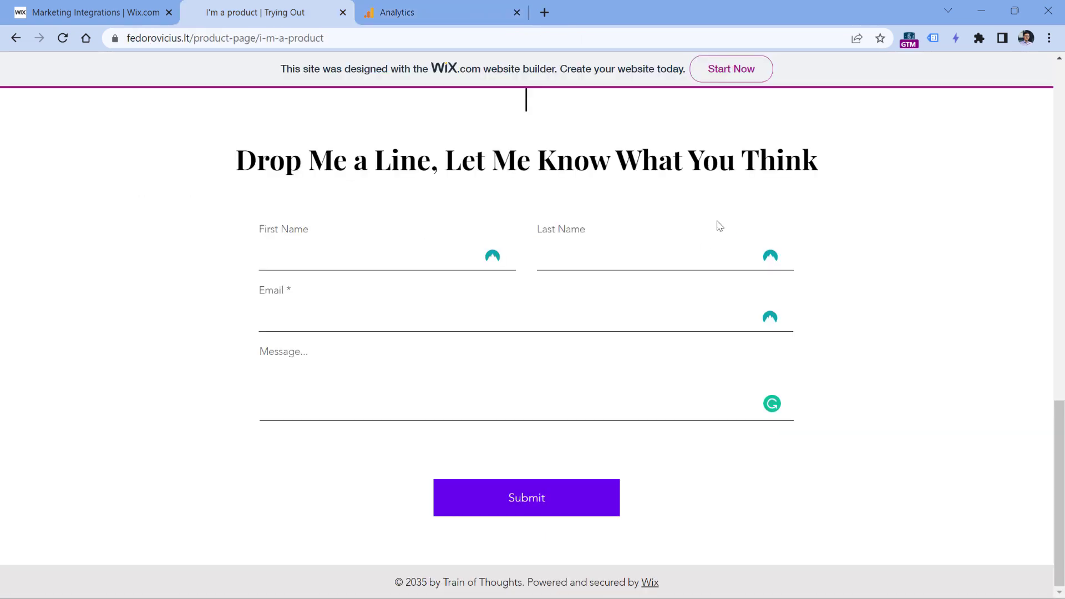
{"action": "scroll", "coordinate": [718, 224], "scroll_direction": "up", "scroll_amount": 10}
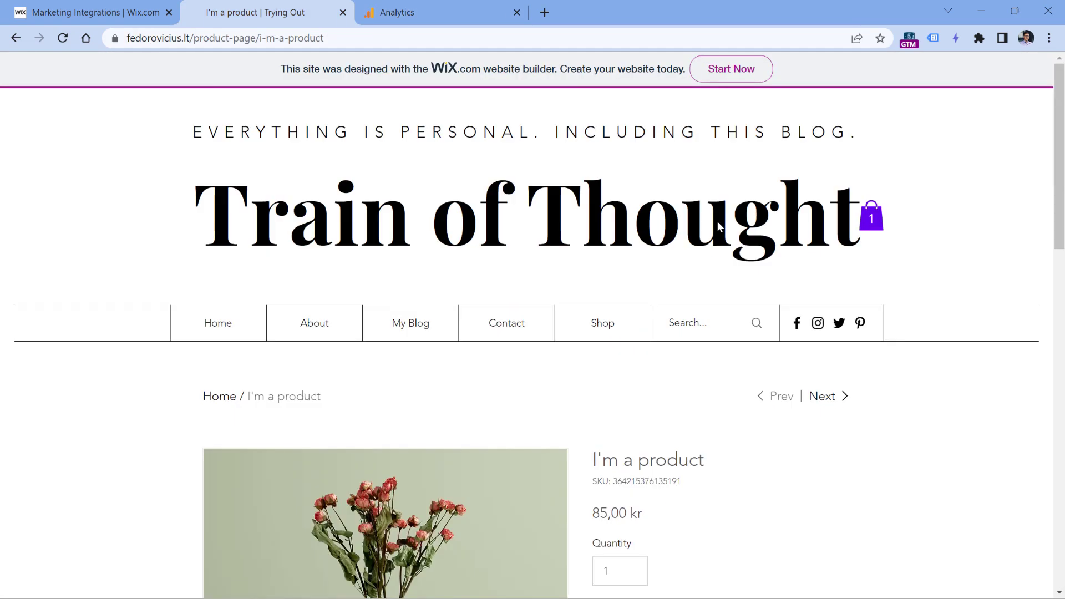
{"action": "left_click", "coordinate": [226, 331]}
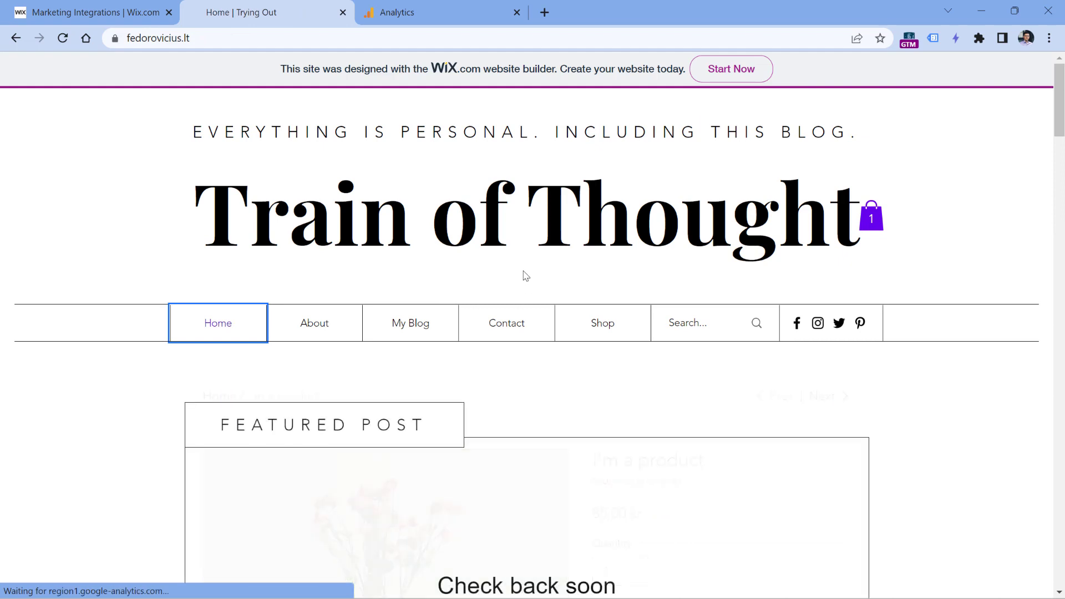
{"action": "scroll", "coordinate": [525, 280], "scroll_direction": "down", "scroll_amount": 10}
{"action": "scroll", "coordinate": [521, 278], "scroll_direction": "up", "scroll_amount": 6}
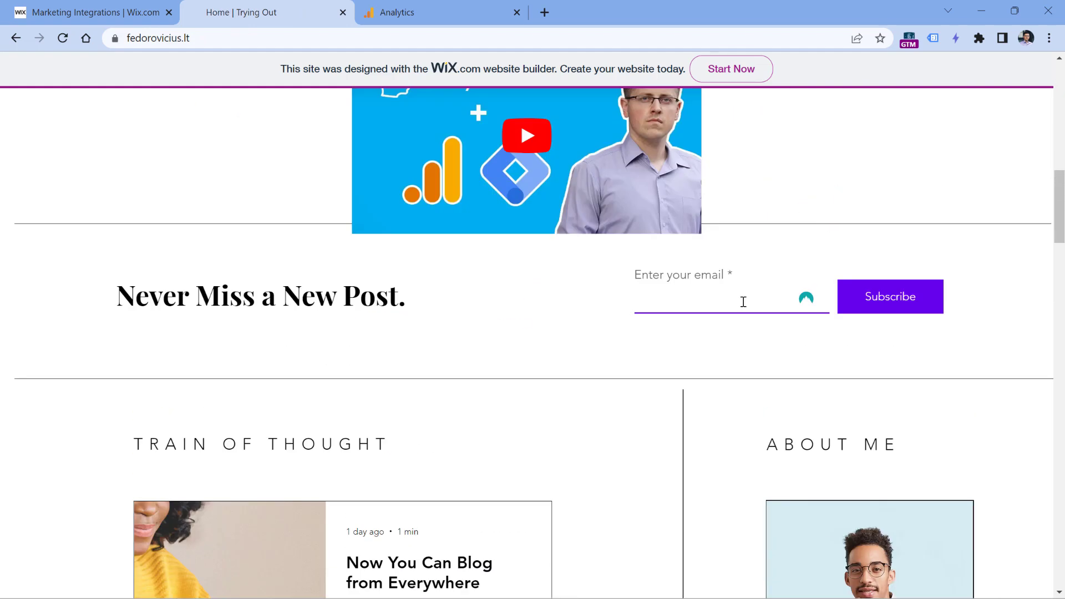
{"action": "key", "text": "ctrl+v"}
{"action": "left_click", "coordinate": [891, 296]}
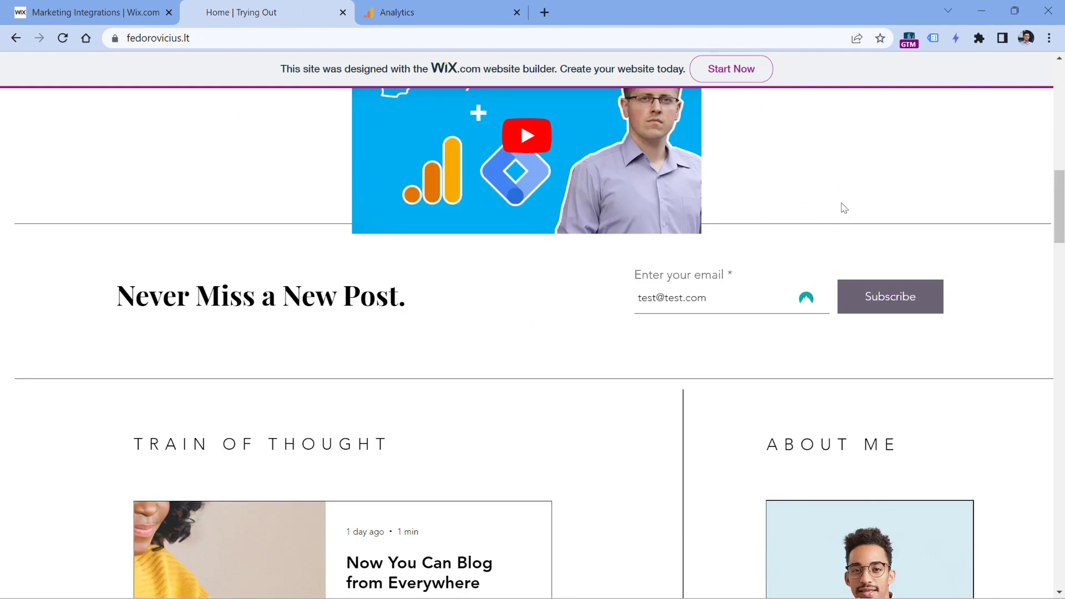
Return to DebugView and examine the event_label parameter of the latest generate_lead event.
{"action": "key", "text": "ctrl+Tab"}
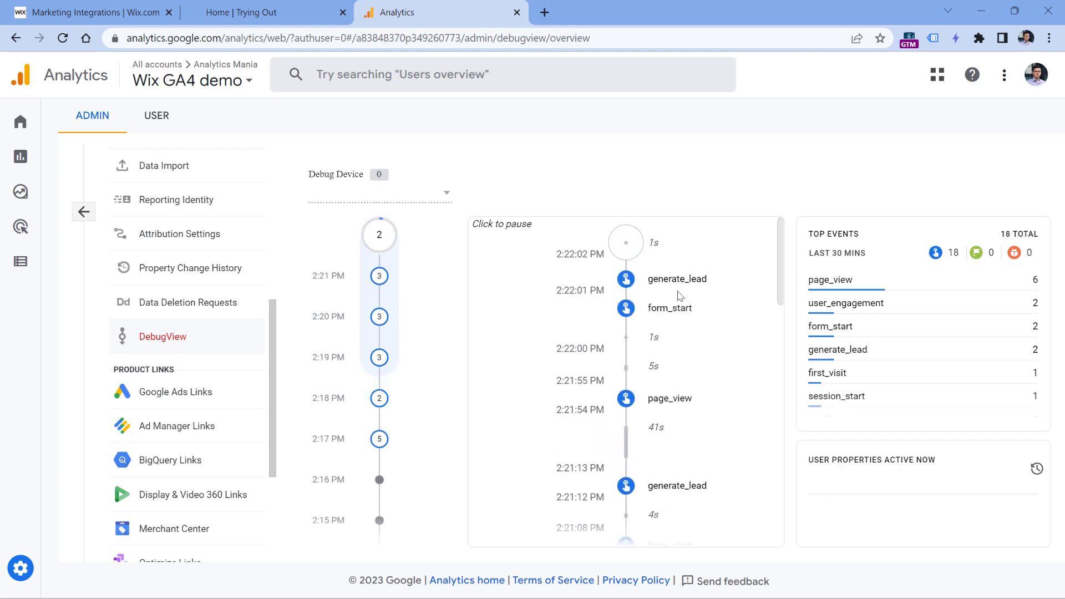
{"action": "left_click", "coordinate": [680, 319]}
{"action": "left_click", "coordinate": [682, 321]}
{"action": "left_click", "coordinate": [594, 382]}
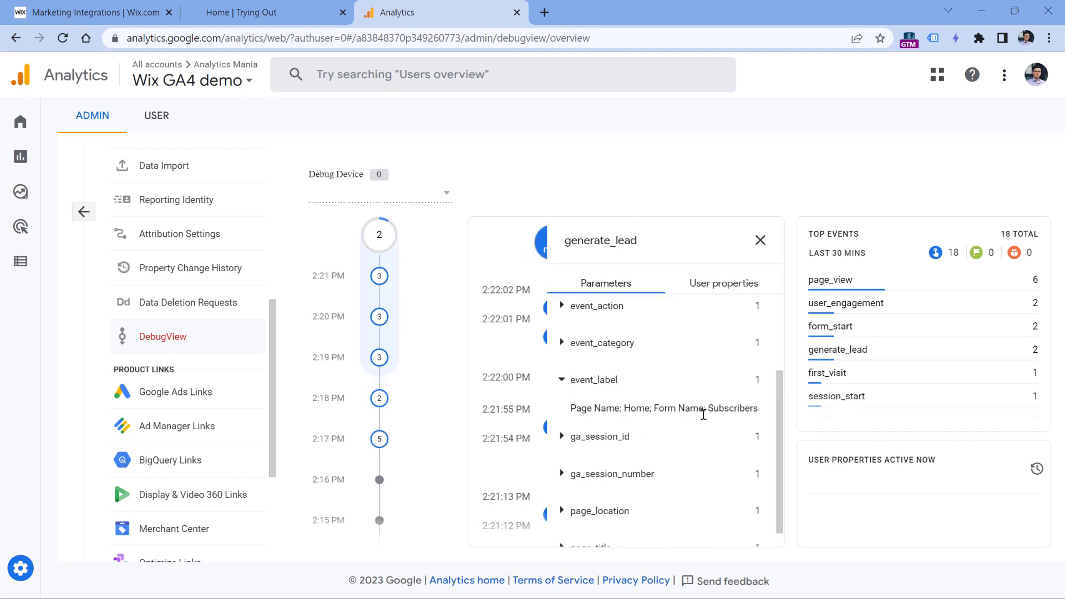
{"action": "left_click_drag", "start_coordinate": [657, 409], "coordinate": [750, 409]}
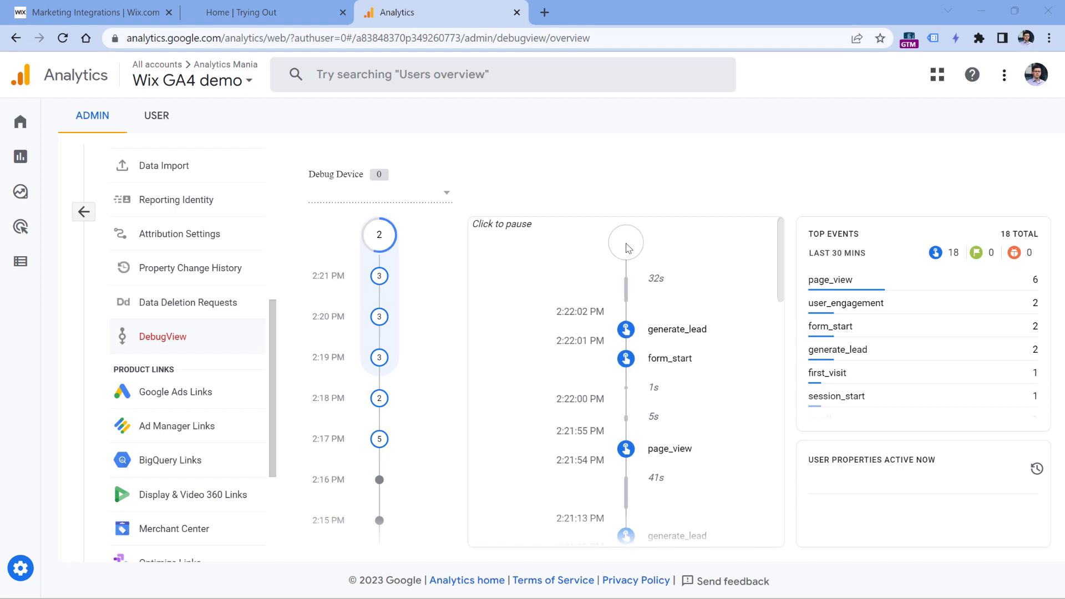
{"action": "left_click", "coordinate": [241, 12]}
{"action": "scroll", "coordinate": [511, 231], "scroll_direction": "up", "scroll_amount": 4}
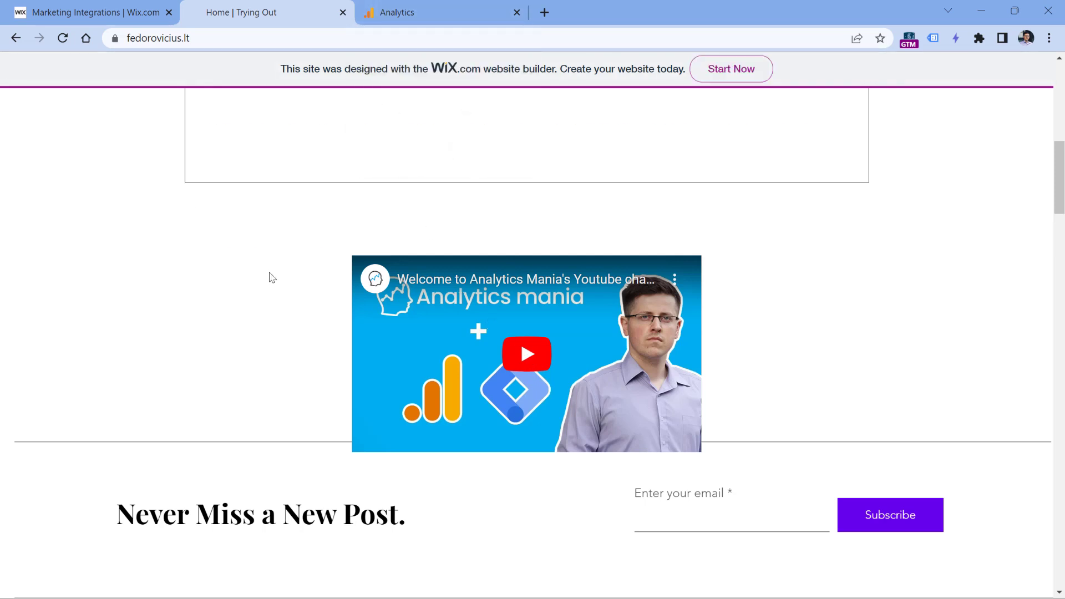
{"action": "scroll", "coordinate": [310, 283], "scroll_direction": "up", "scroll_amount": 10}
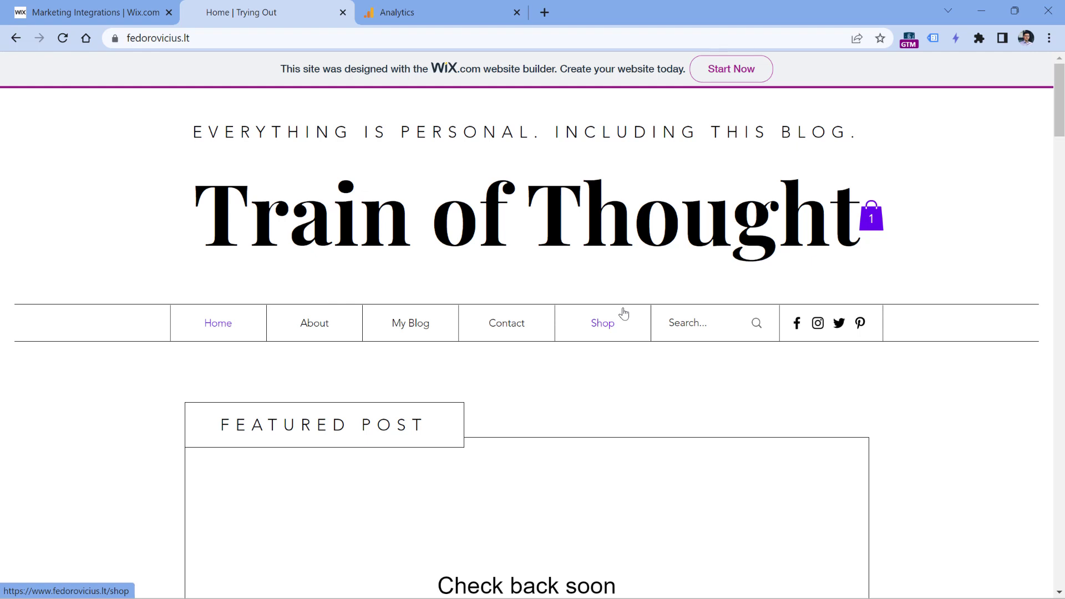
Set the Analytics property's event data retention to 14 months and save the setting.
{"action": "left_click", "coordinate": [453, 6]}
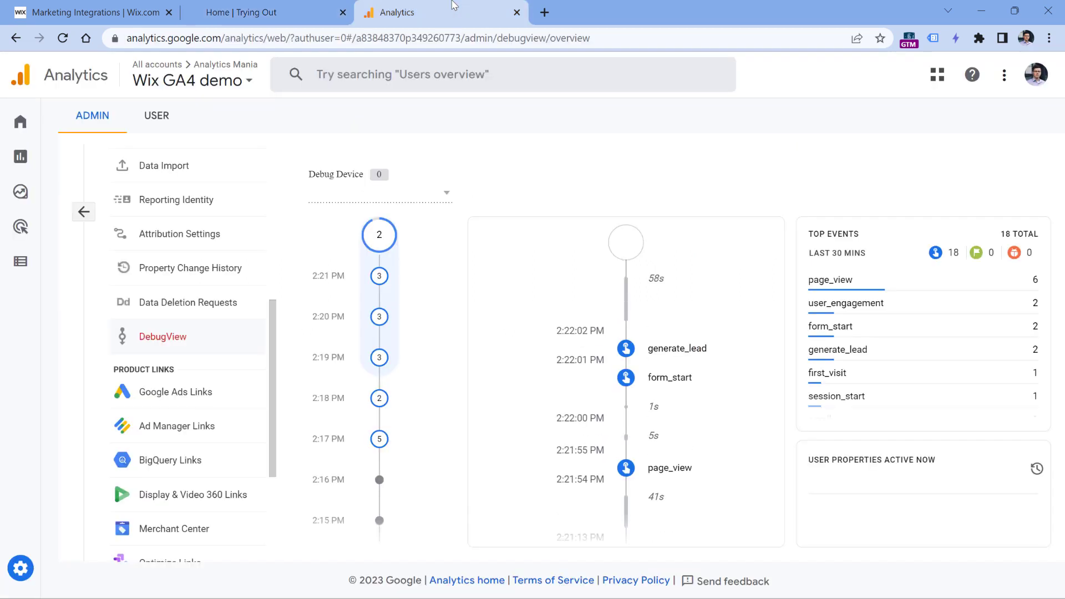
{"action": "scroll", "coordinate": [202, 231], "scroll_direction": "up", "scroll_amount": 7}
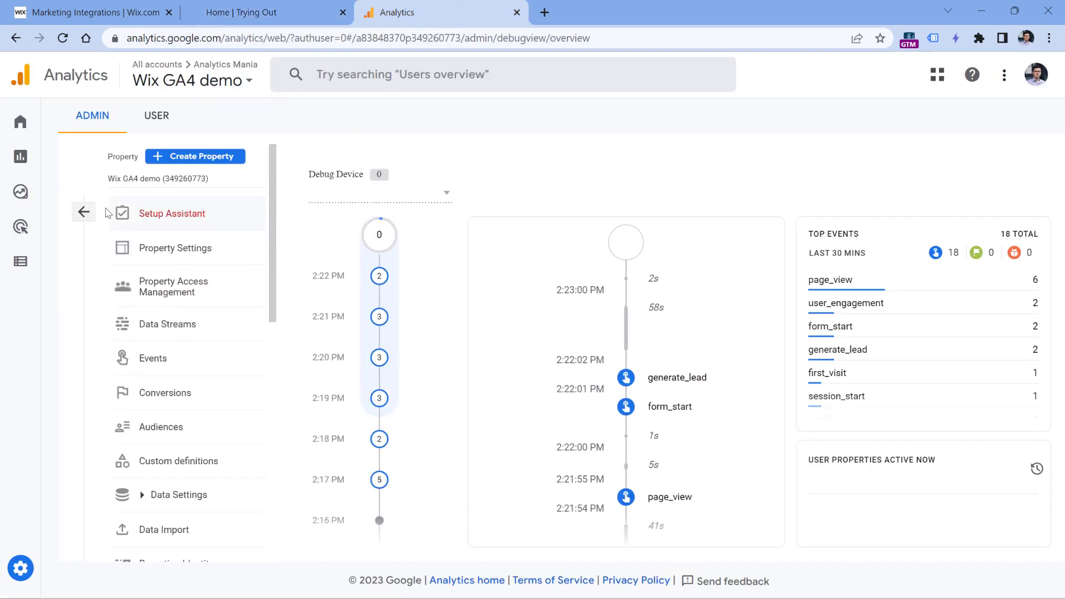
{"action": "left_click", "coordinate": [138, 495]}
{"action": "scroll", "coordinate": [162, 448], "scroll_direction": "down", "scroll_amount": 1}
{"action": "left_click", "coordinate": [182, 470]}
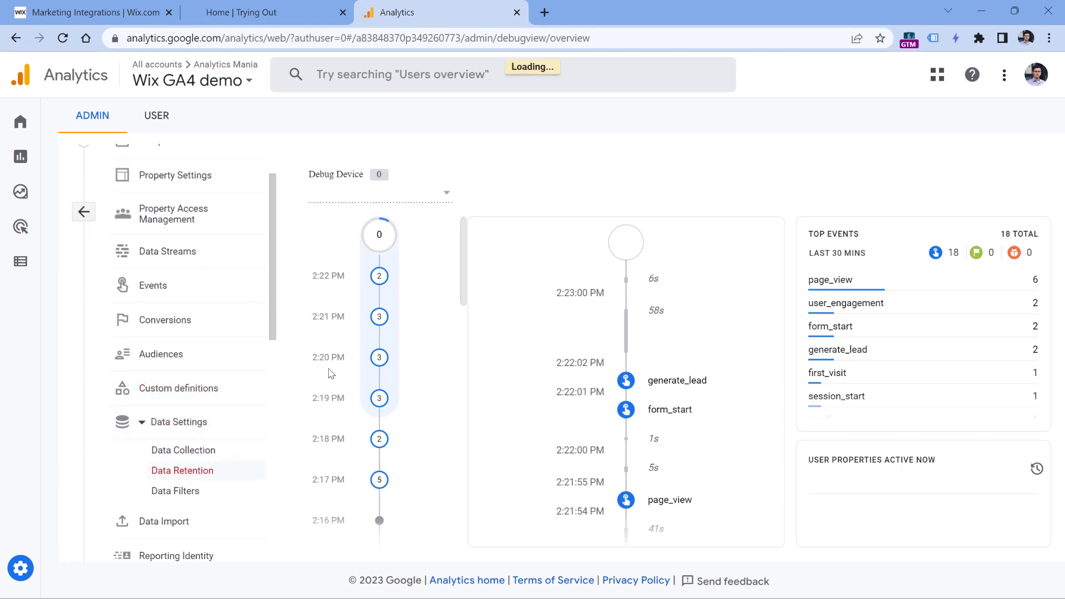
{"action": "left_click", "coordinate": [511, 278]}
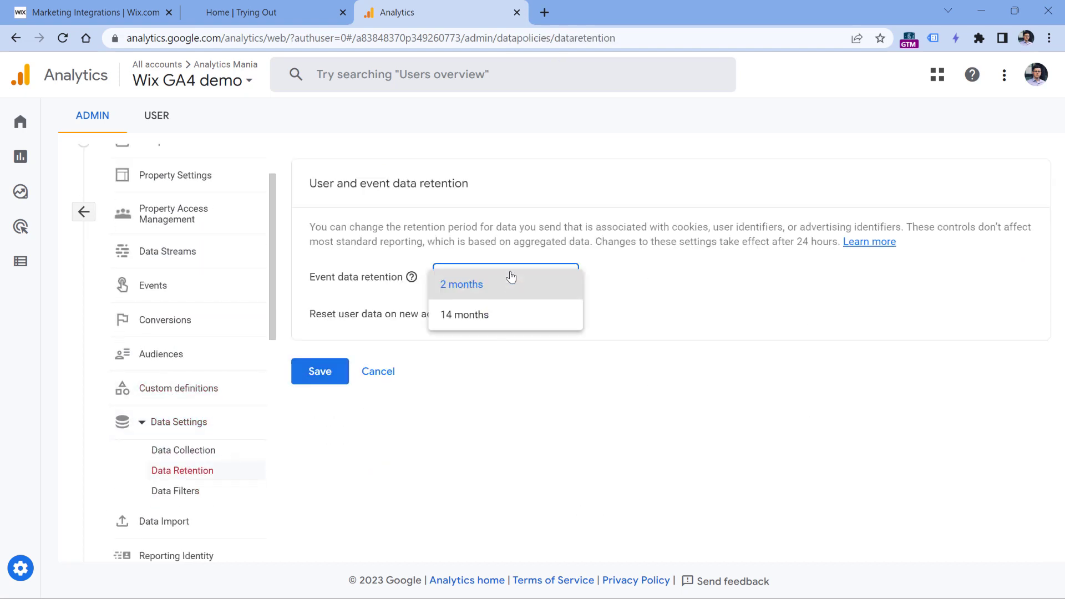
{"action": "left_click", "coordinate": [507, 319]}
{"action": "left_click", "coordinate": [320, 371]}
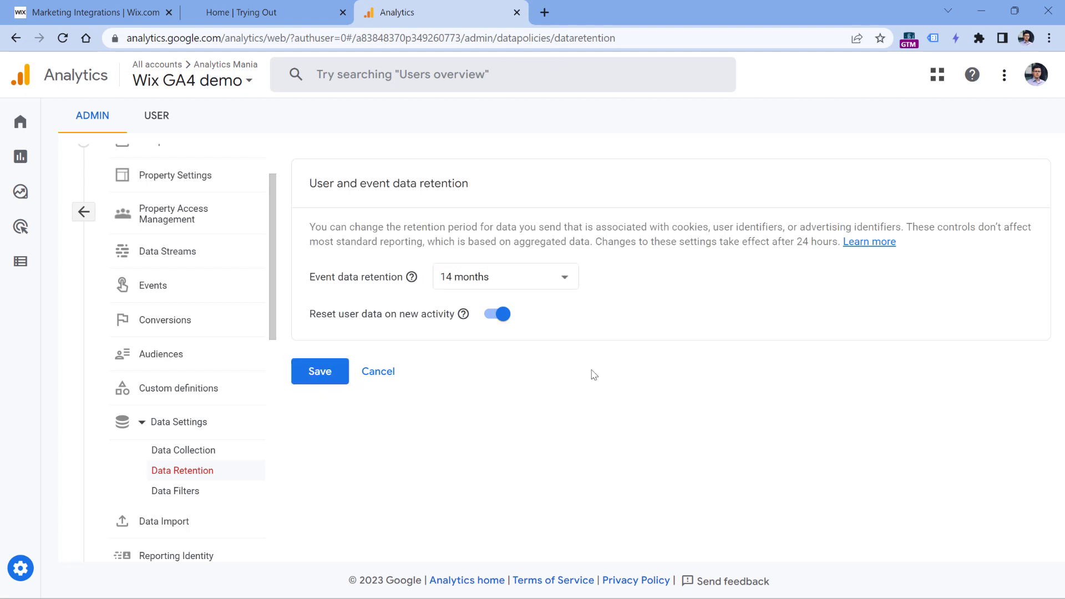
Reopen DebugView and examine the event_action parameter of the latest generate_lead event.
{"action": "mouse_move", "coordinate": [30, 199]}
{"action": "scroll", "coordinate": [191, 371], "scroll_direction": "down", "scroll_amount": 4}
{"action": "left_click", "coordinate": [170, 477]}
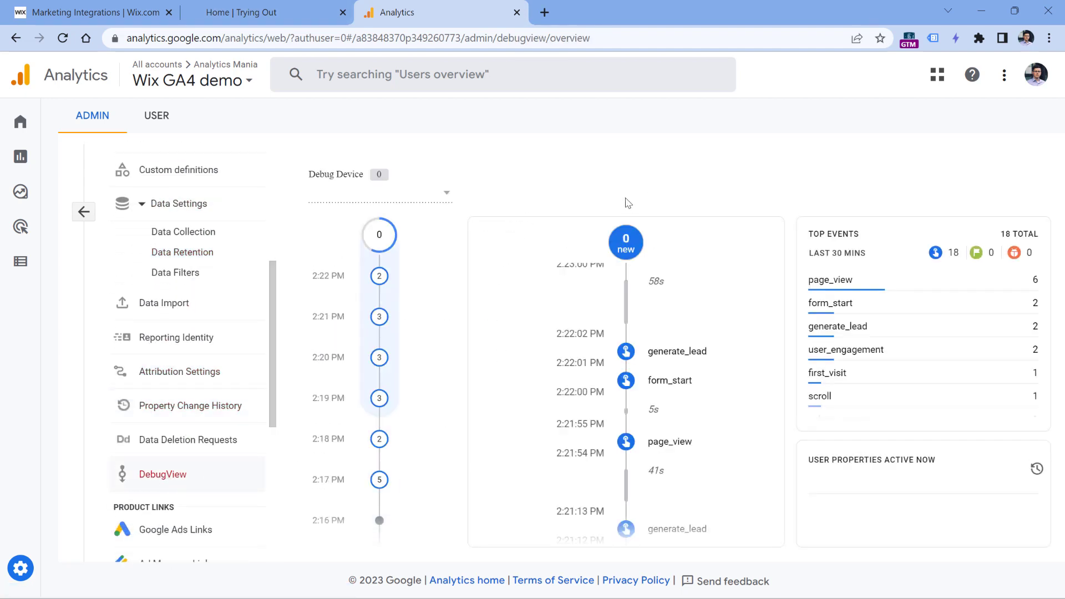
{"action": "left_click", "coordinate": [673, 355]}
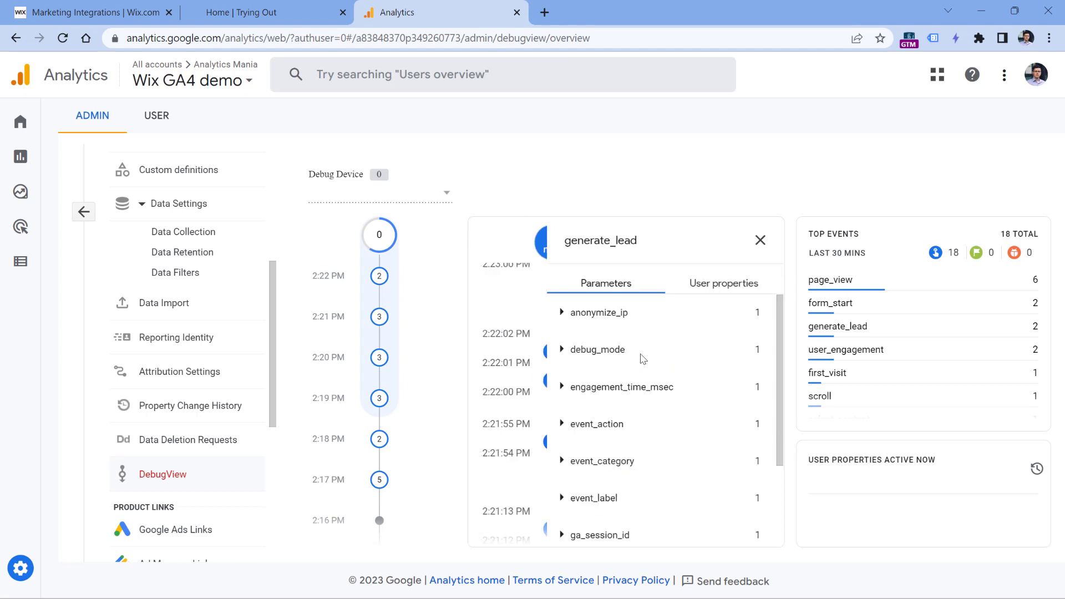
{"action": "scroll", "coordinate": [649, 351], "scroll_direction": "down", "scroll_amount": 1}
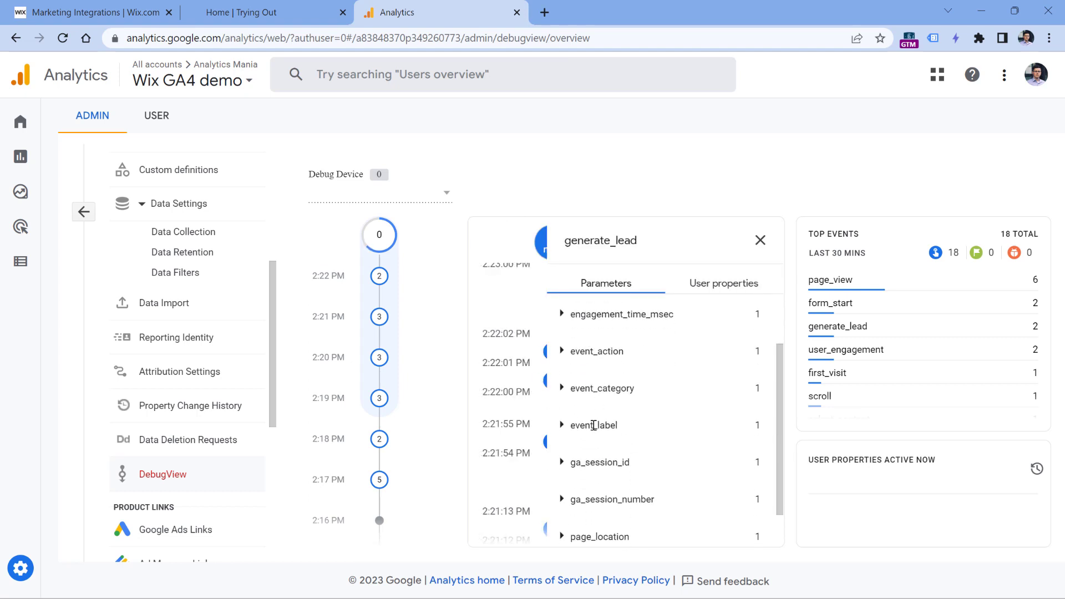
{"action": "left_click", "coordinate": [561, 351]}
{"action": "left_click", "coordinate": [562, 352]}
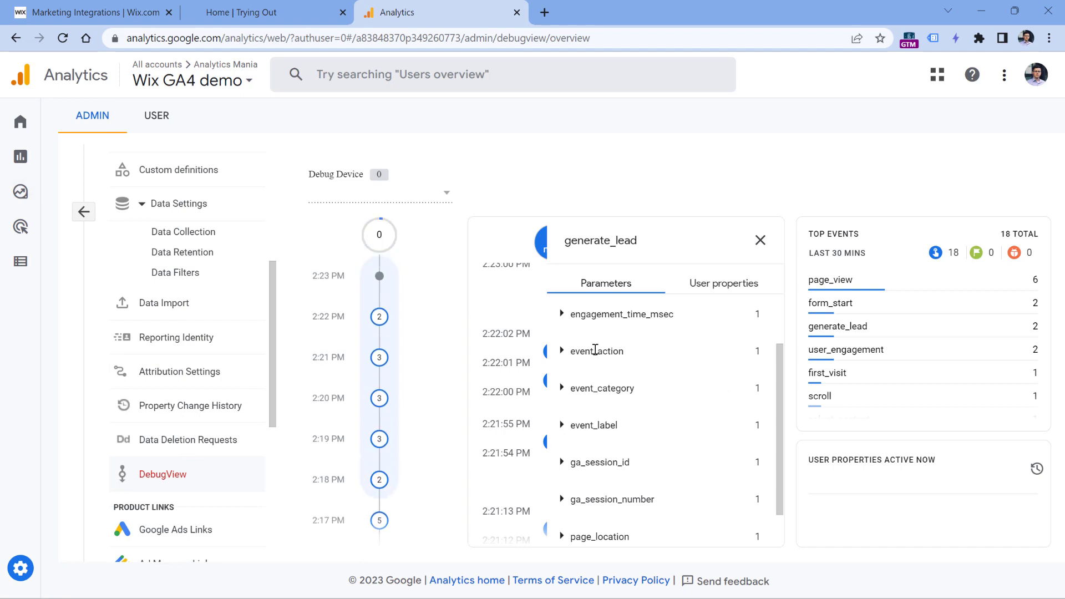
Create an event-scoped custom dimension named "Event category" linked to the event_category parameter and save it.
{"action": "scroll", "coordinate": [188, 311], "scroll_direction": "up", "scroll_amount": 1}
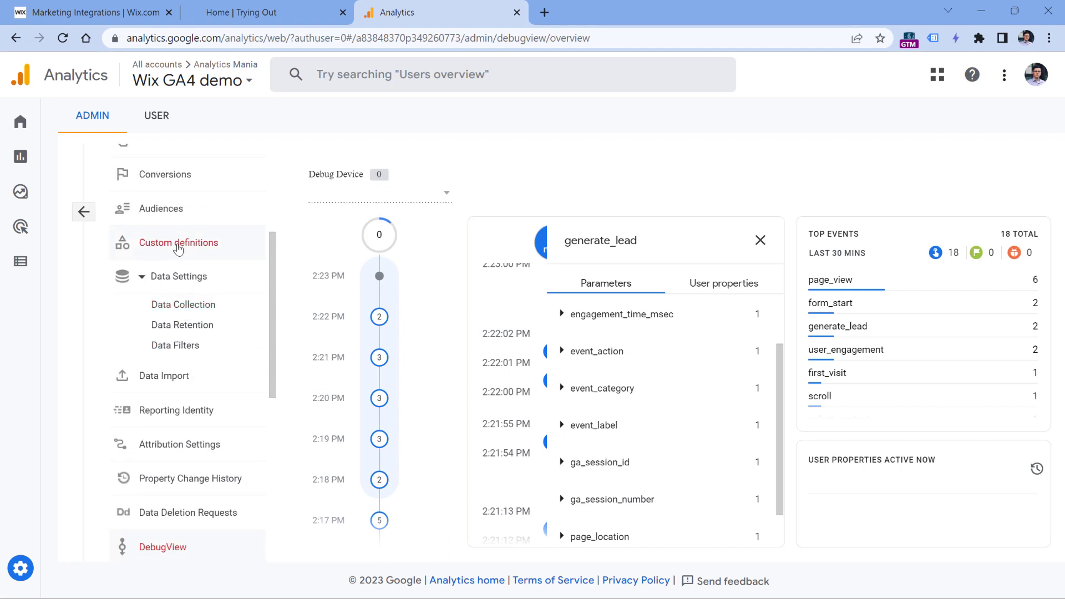
{"action": "left_click", "coordinate": [178, 248]}
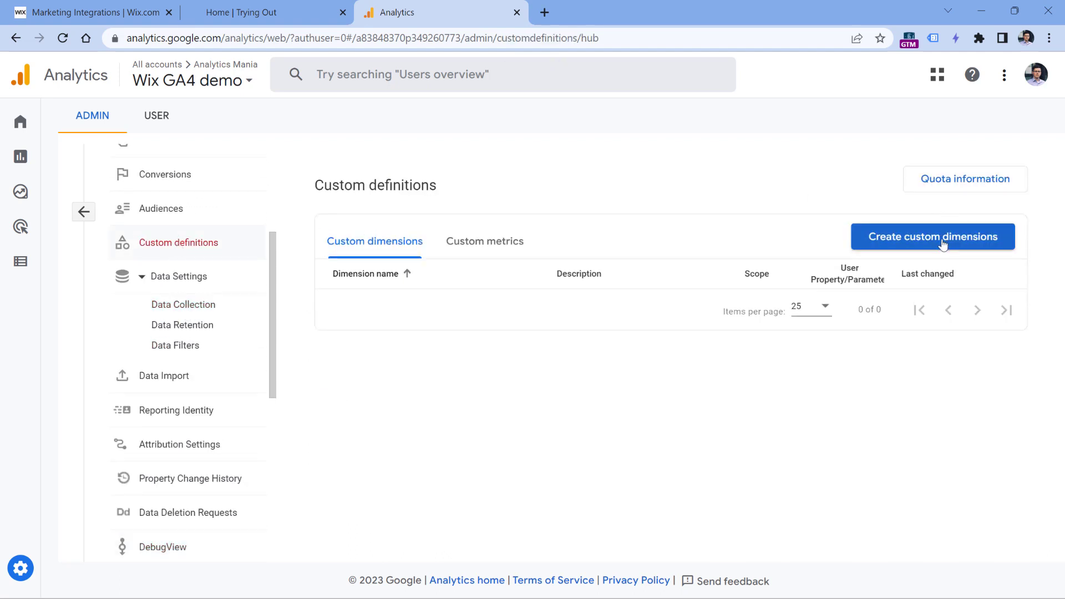
{"action": "left_click", "coordinate": [943, 242]}
{"action": "left_click", "coordinate": [765, 240]}
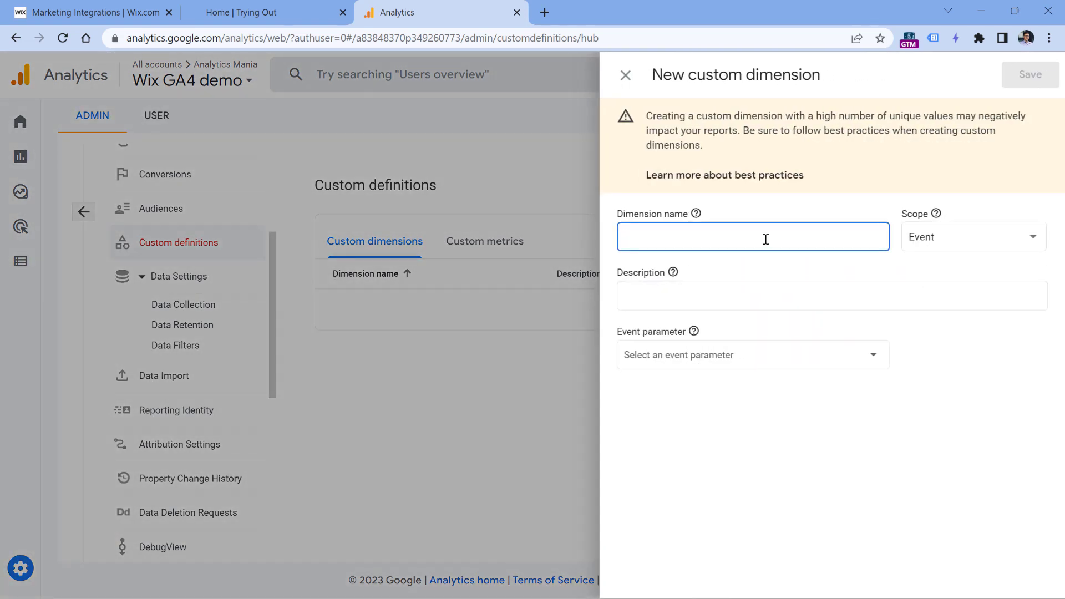
{"action": "type", "text": "Event category"}
{"action": "left_click", "coordinate": [682, 355]}
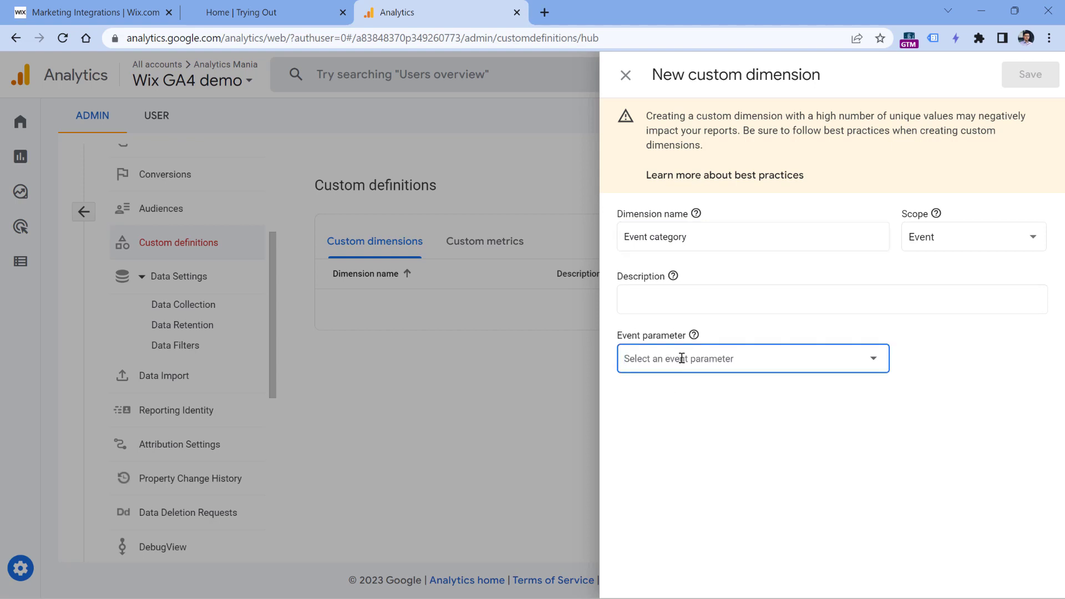
{"action": "type", "text": "event_ca"}
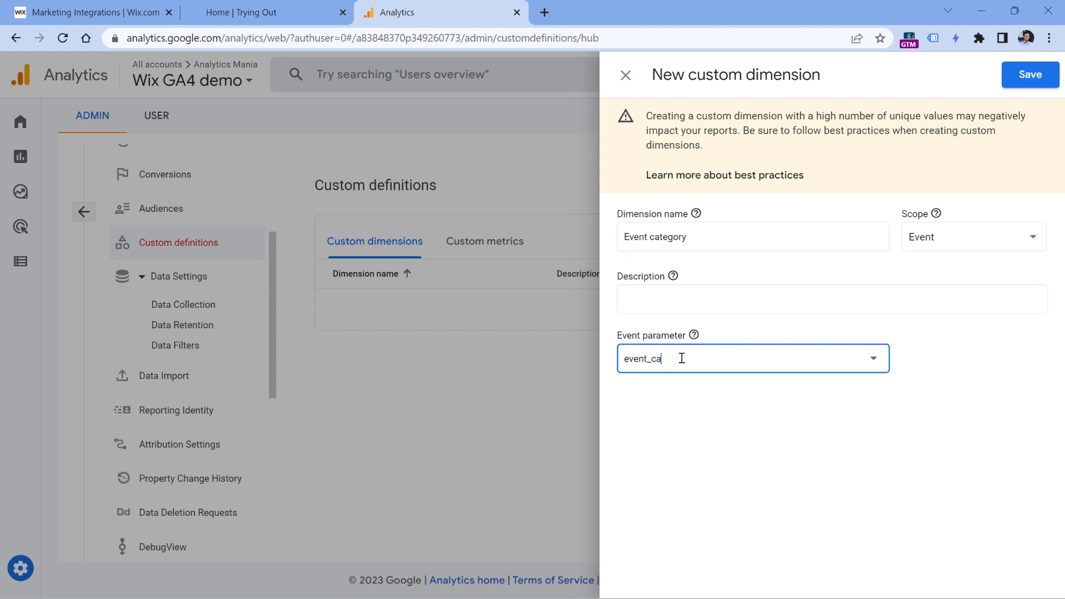
{"action": "type", "text": "tegory"}
{"action": "left_click", "coordinate": [1038, 76]}
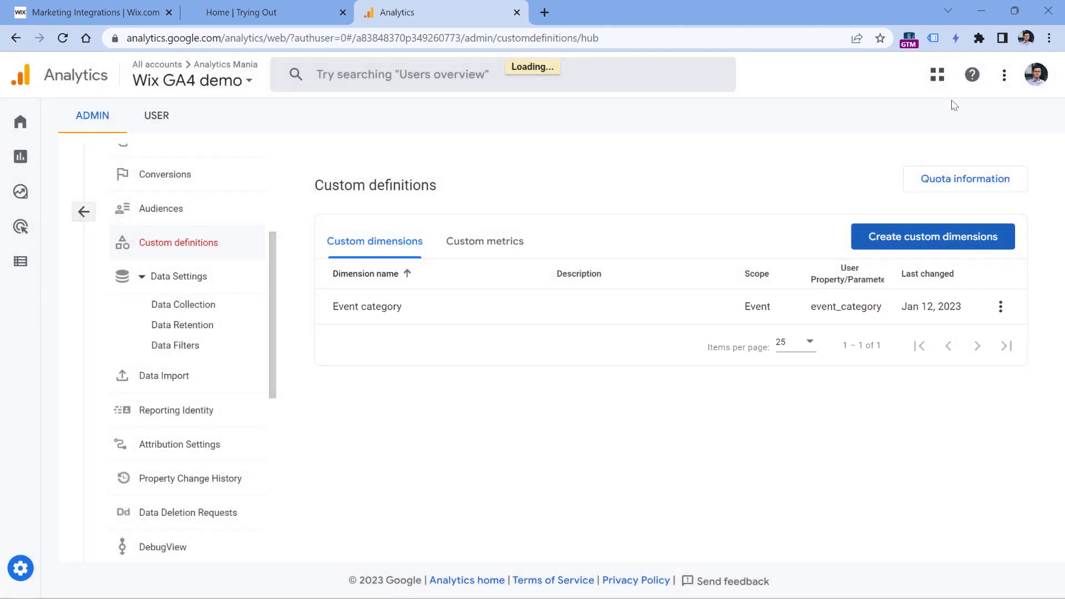
Create an event-scoped custom dimension named "Event action" linked to the event_action parameter and save it.
{"action": "left_click", "coordinate": [939, 244]}
{"action": "left_click", "coordinate": [715, 239]}
{"action": "type", "text": "Event action"}
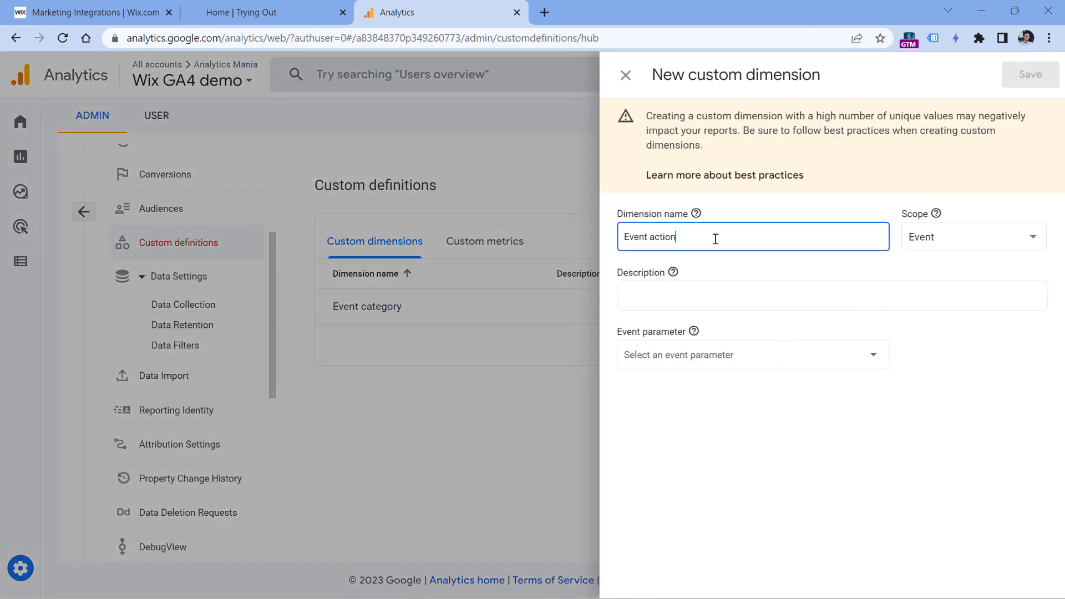
{"action": "left_click", "coordinate": [701, 356]}
{"action": "type", "text": "event_action"}
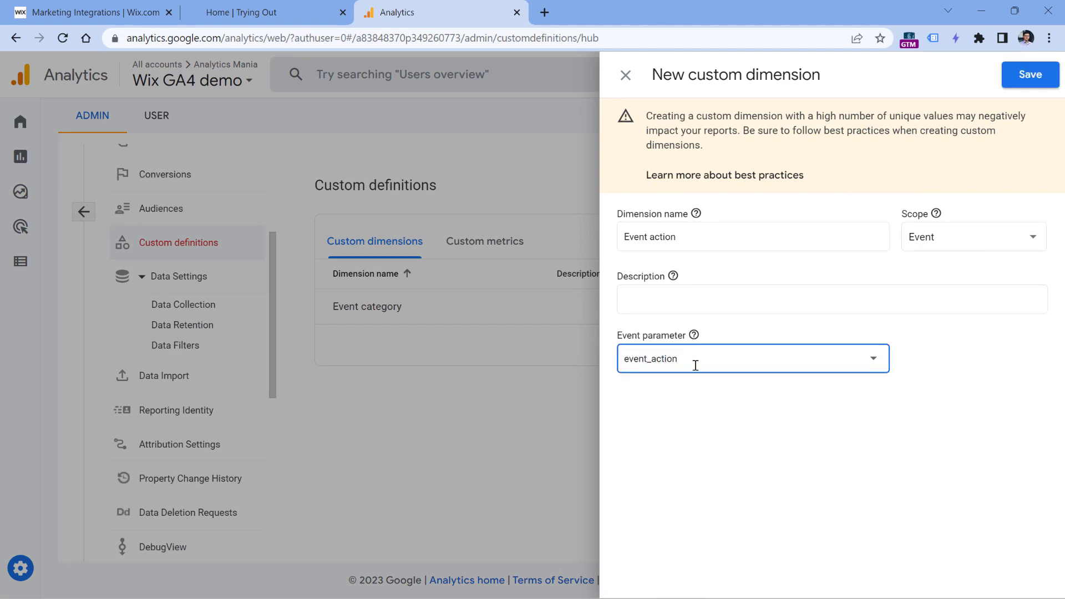
{"action": "left_click", "coordinate": [1031, 74]}
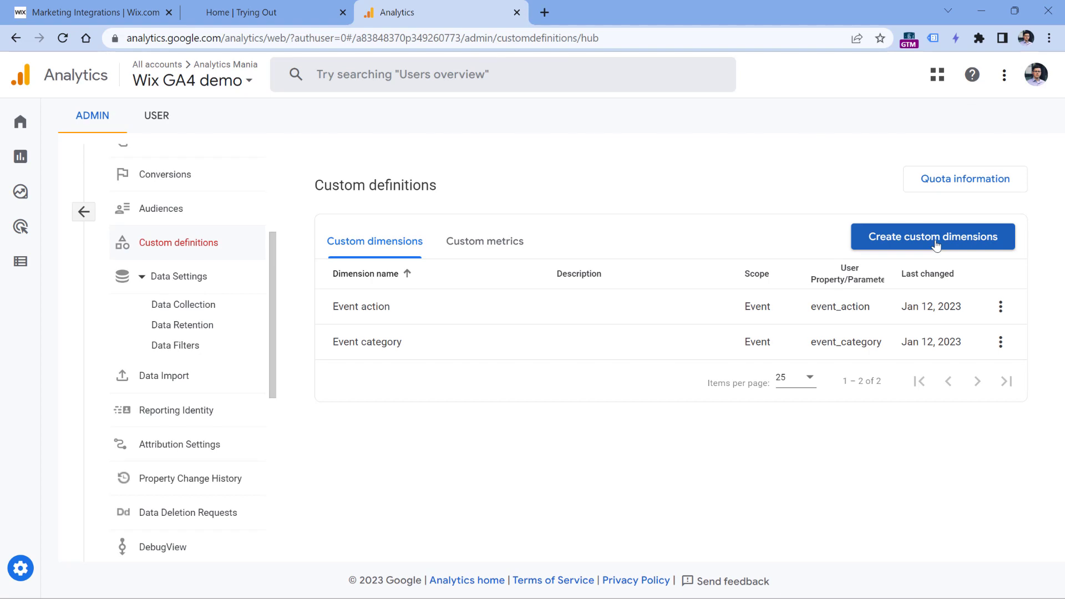
Create an event-scoped custom dimension named "Event label" linked to the event_label parameter and save it.
{"action": "left_click", "coordinate": [939, 245]}
{"action": "left_click", "coordinate": [740, 232]}
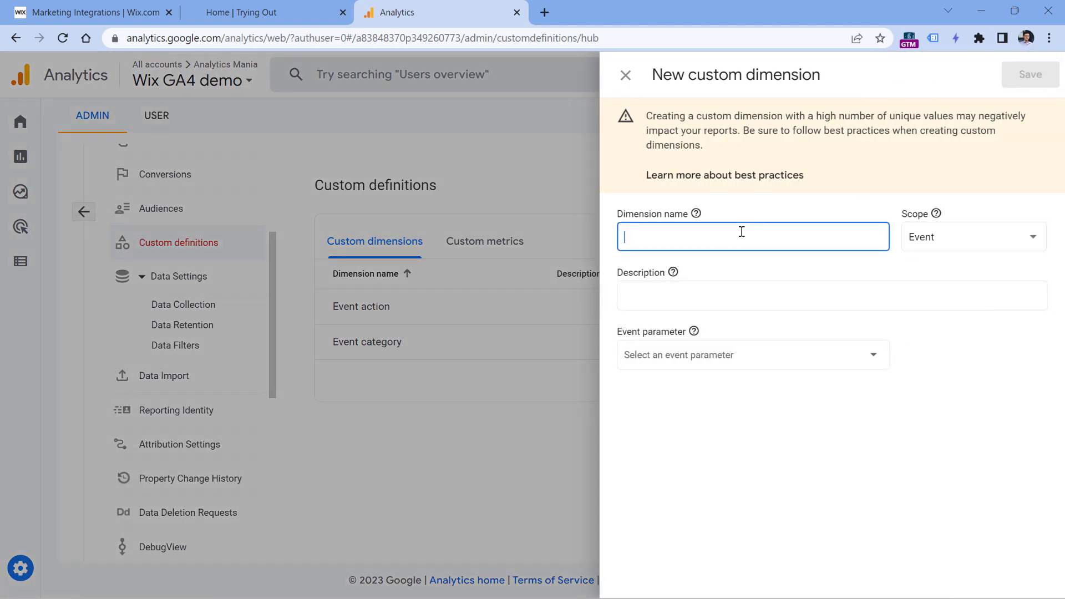
{"action": "type", "text": "Event label"}
{"action": "left_click", "coordinate": [693, 356]}
{"action": "type", "text": "e"}
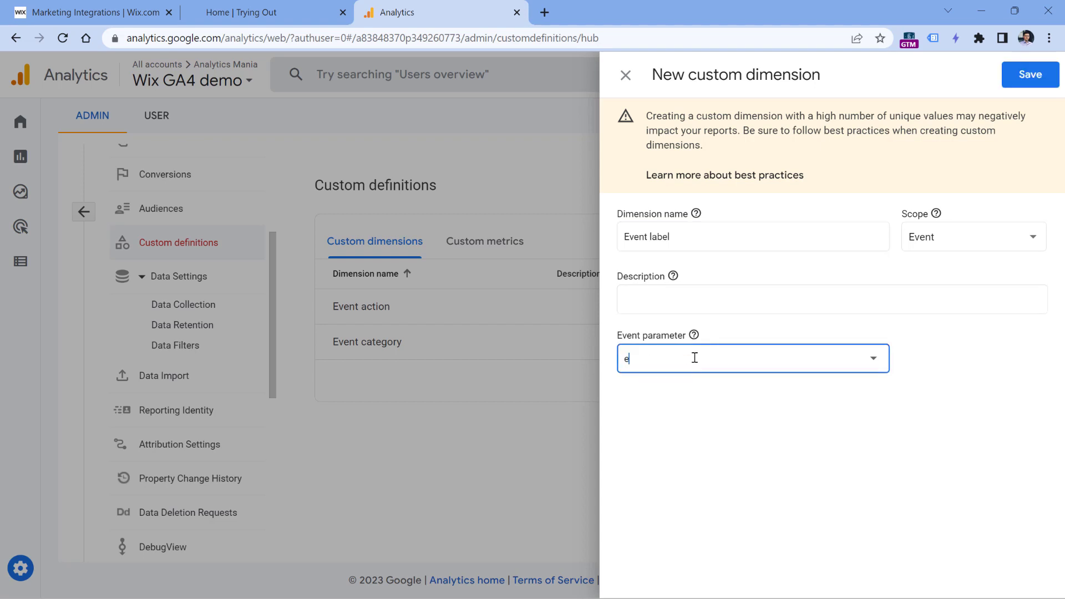
{"action": "type", "text": "vent_label"}
{"action": "left_click", "coordinate": [1021, 75]}
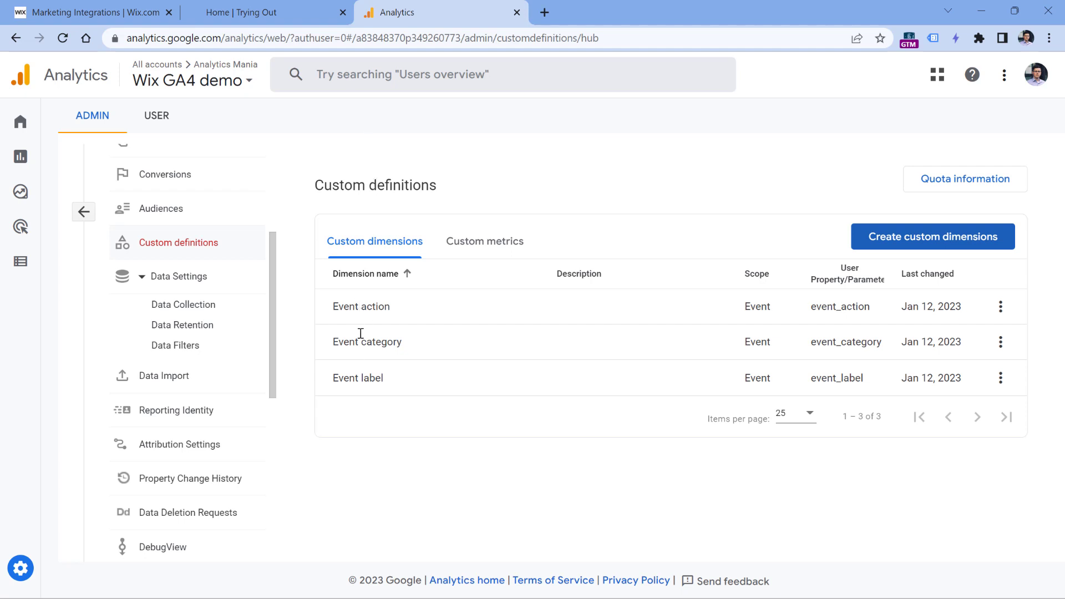
Turn off form interactions in the Website data stream's enhanced measurement, save the setting and close the stream details.
{"action": "mouse_move", "coordinate": [36, 180]}
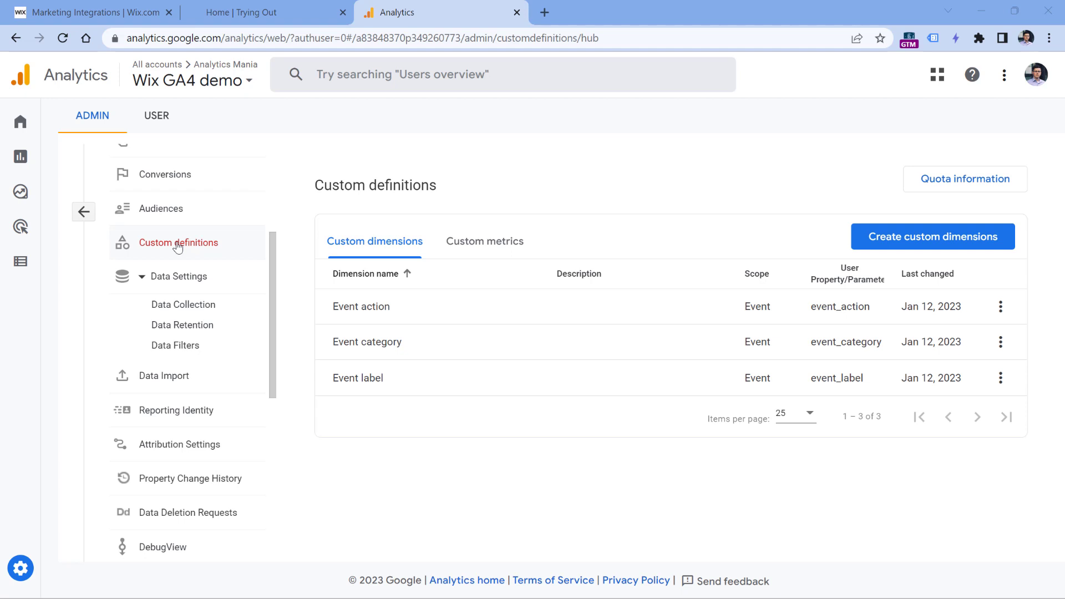
{"action": "scroll", "coordinate": [228, 248], "scroll_direction": "up", "scroll_amount": 4}
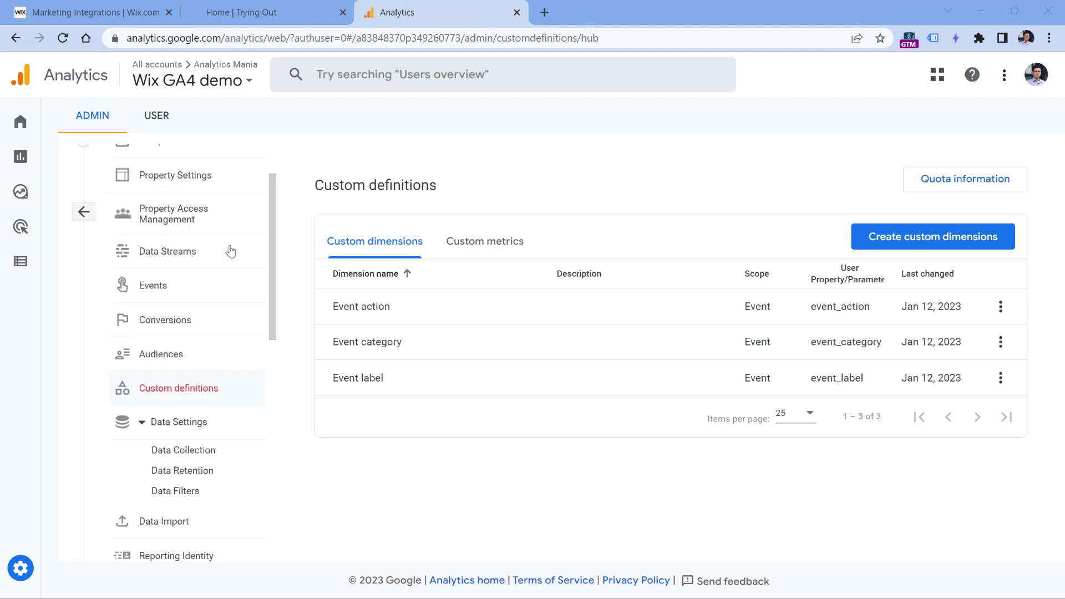
{"action": "left_click", "coordinate": [175, 329]}
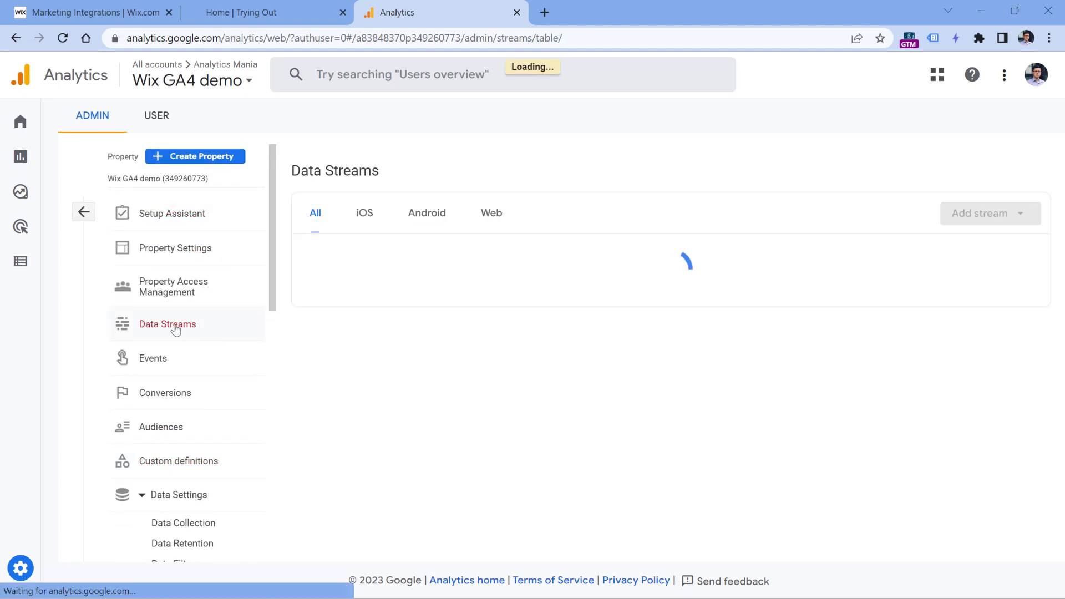
{"action": "left_click", "coordinate": [450, 261]}
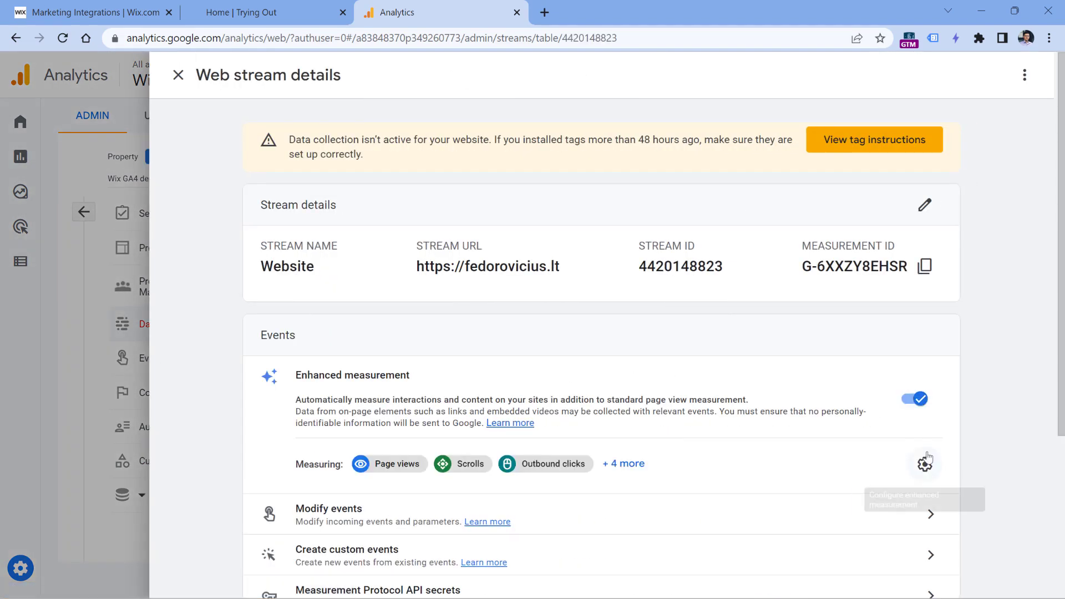
{"action": "left_click", "coordinate": [925, 466]}
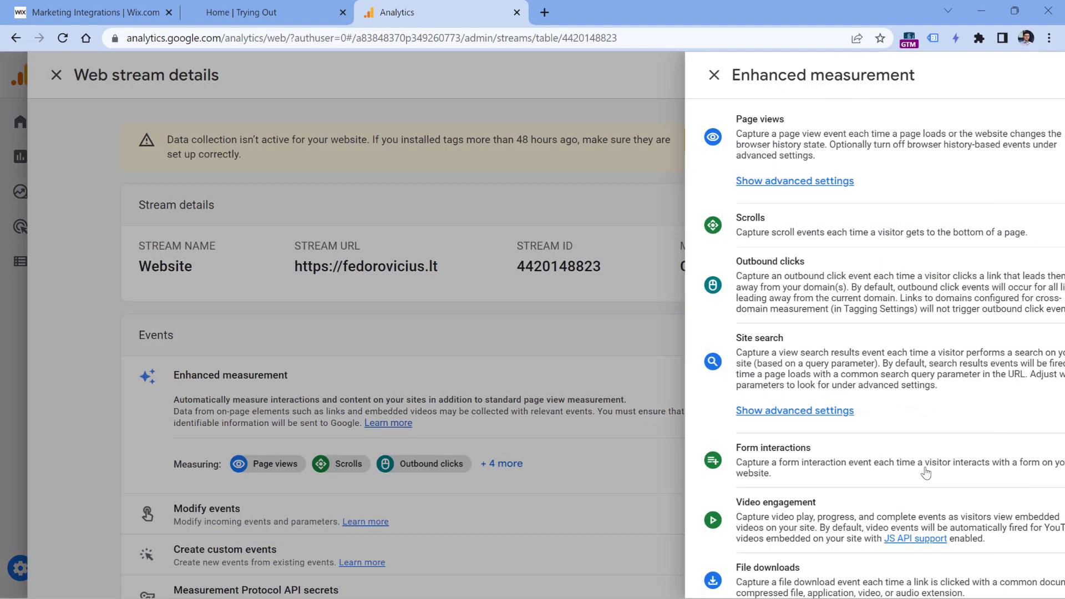
{"action": "left_click", "coordinate": [1025, 452]}
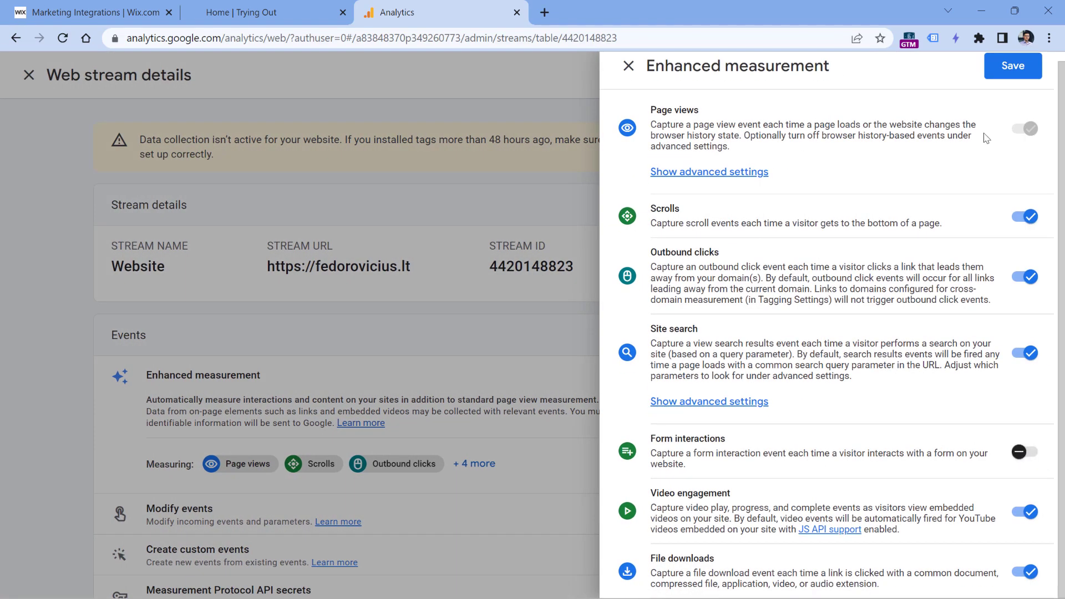
{"action": "left_click", "coordinate": [1010, 72]}
{"action": "left_click", "coordinate": [178, 74]}
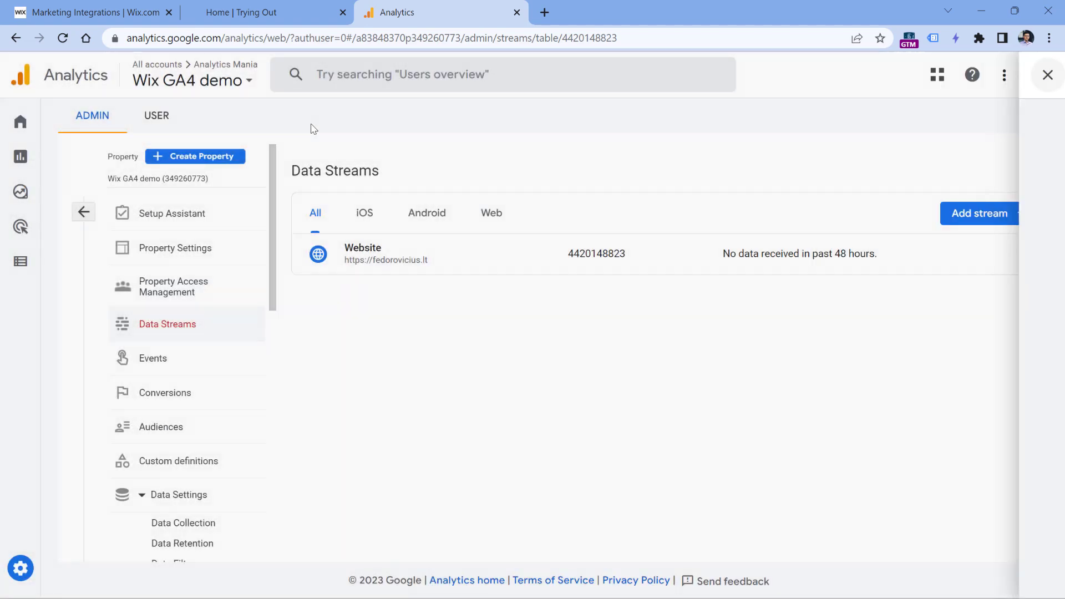
Open DebugView and examine the recent form_start and generate_lead events in the event timeline.
{"action": "scroll", "coordinate": [203, 260], "scroll_direction": "down", "scroll_amount": 5}
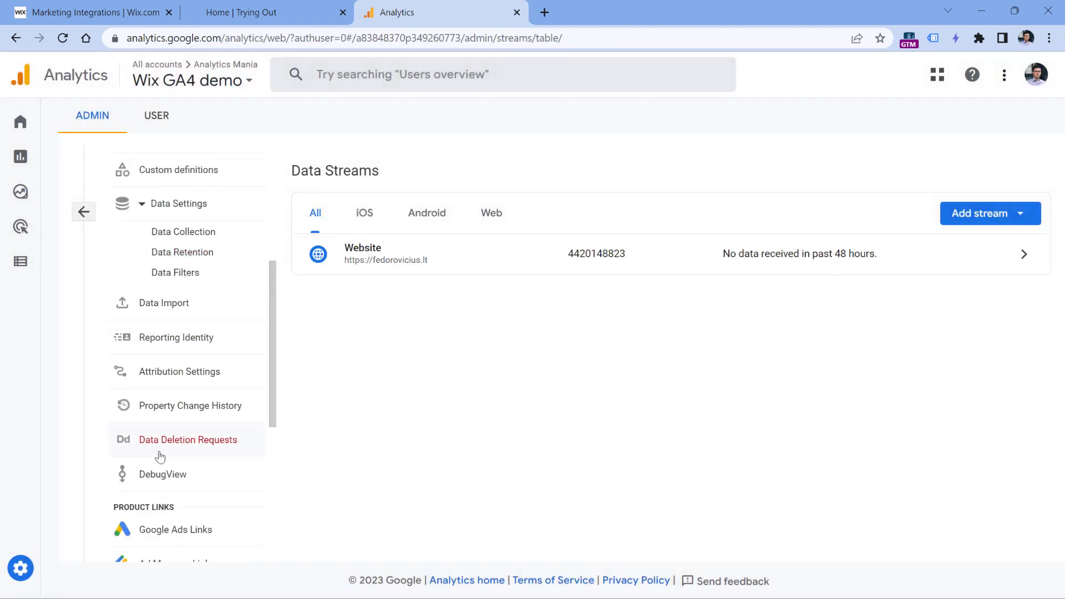
{"action": "left_click", "coordinate": [166, 475]}
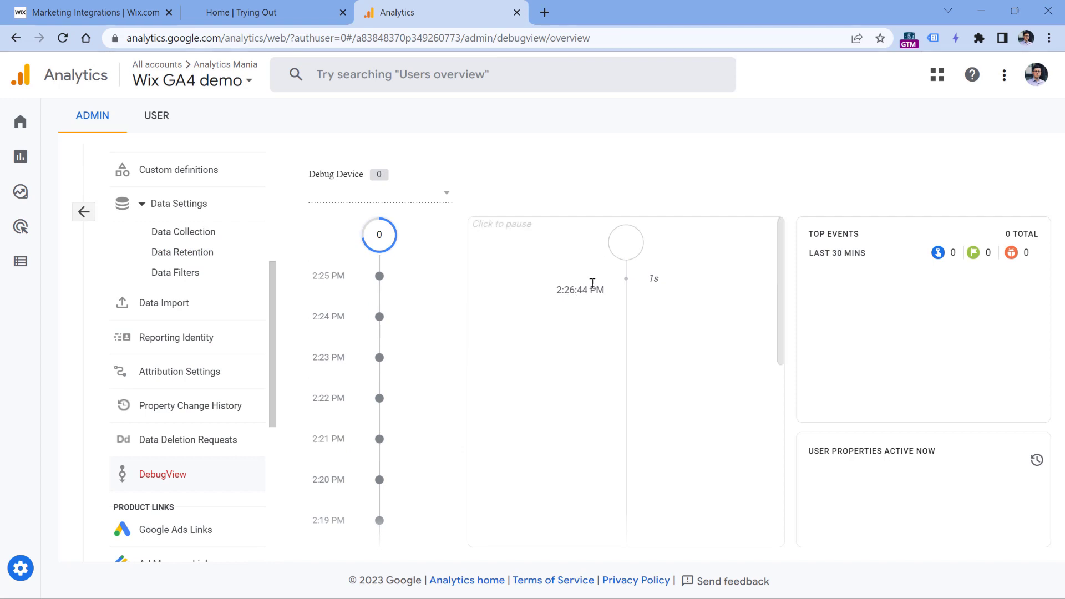
{"action": "scroll", "coordinate": [621, 278], "scroll_direction": "down", "scroll_amount": 5}
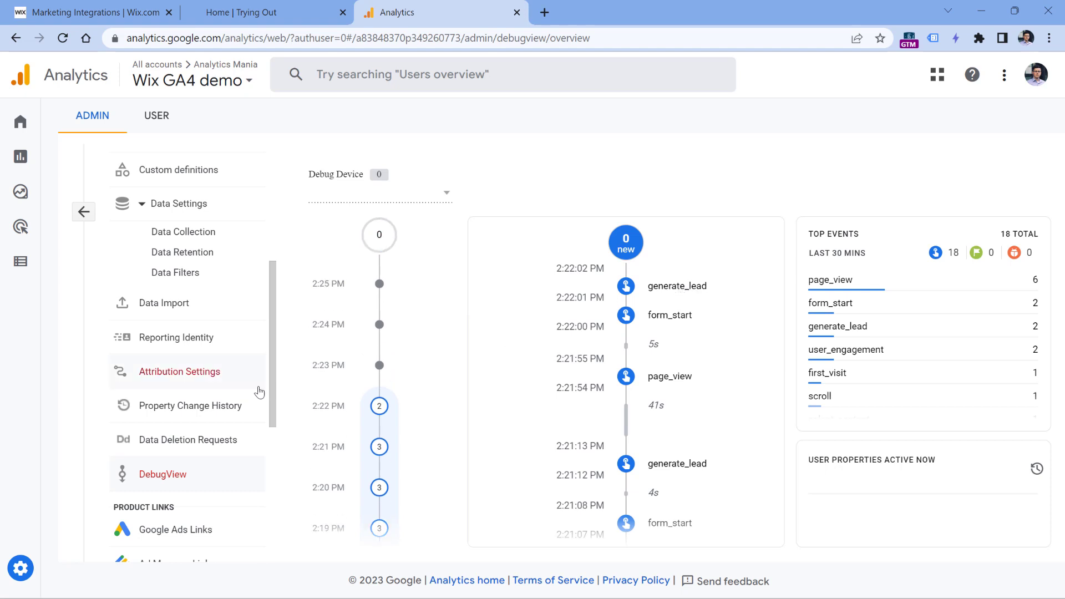
Reopen the Website data stream's enhanced measurement settings and examine the Site search option, leaving it enabled.
{"action": "scroll", "coordinate": [214, 376], "scroll_direction": "up", "scroll_amount": 4}
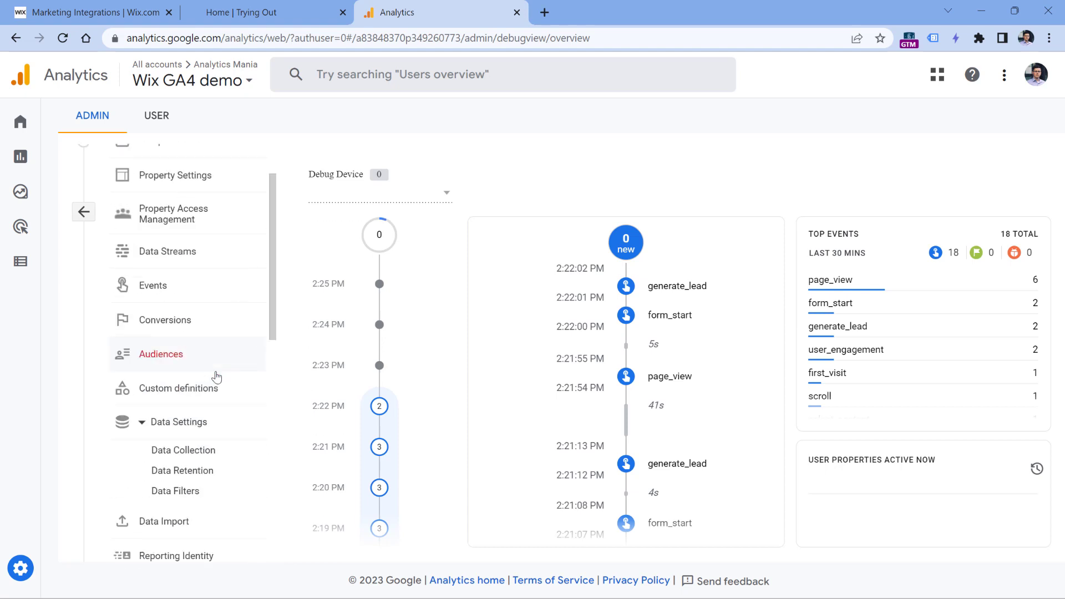
{"action": "scroll", "coordinate": [214, 372], "scroll_direction": "up", "scroll_amount": 2}
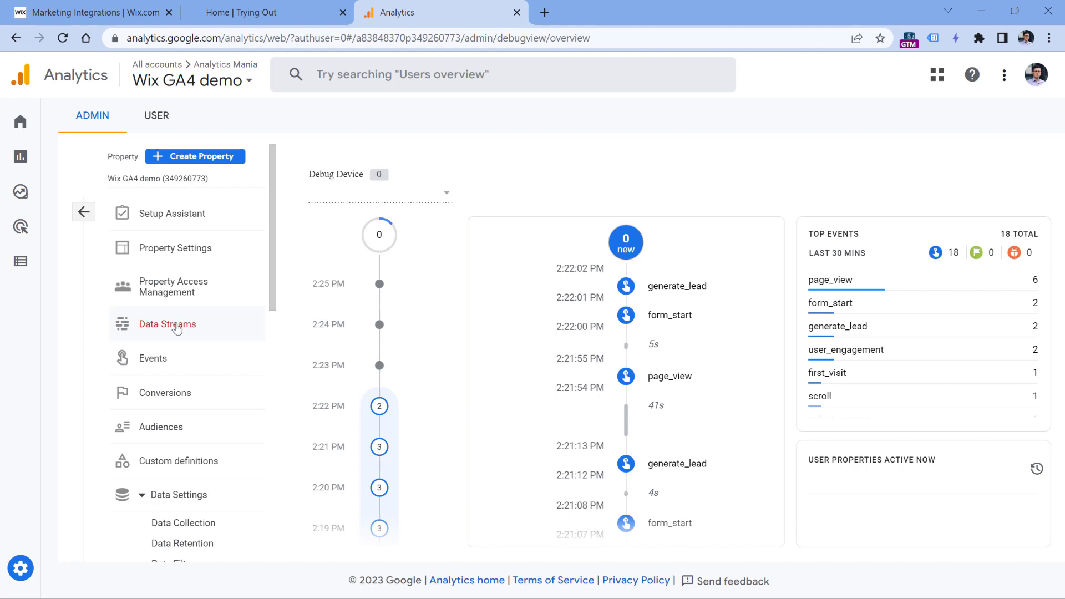
{"action": "left_click", "coordinate": [172, 328]}
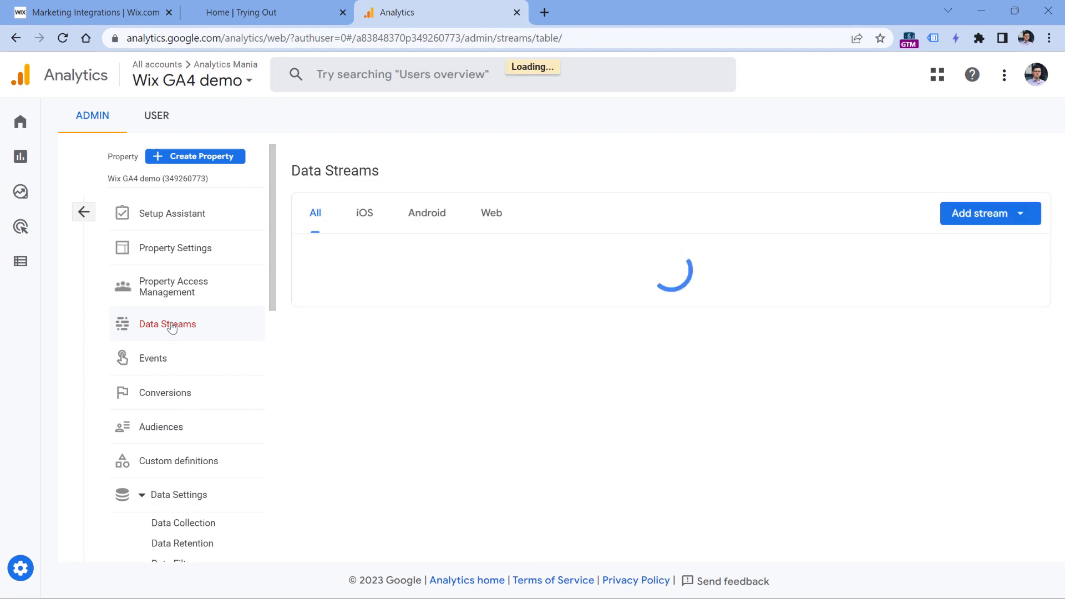
{"action": "left_click", "coordinate": [420, 257]}
{"action": "scroll", "coordinate": [737, 325], "scroll_direction": "down", "scroll_amount": 3}
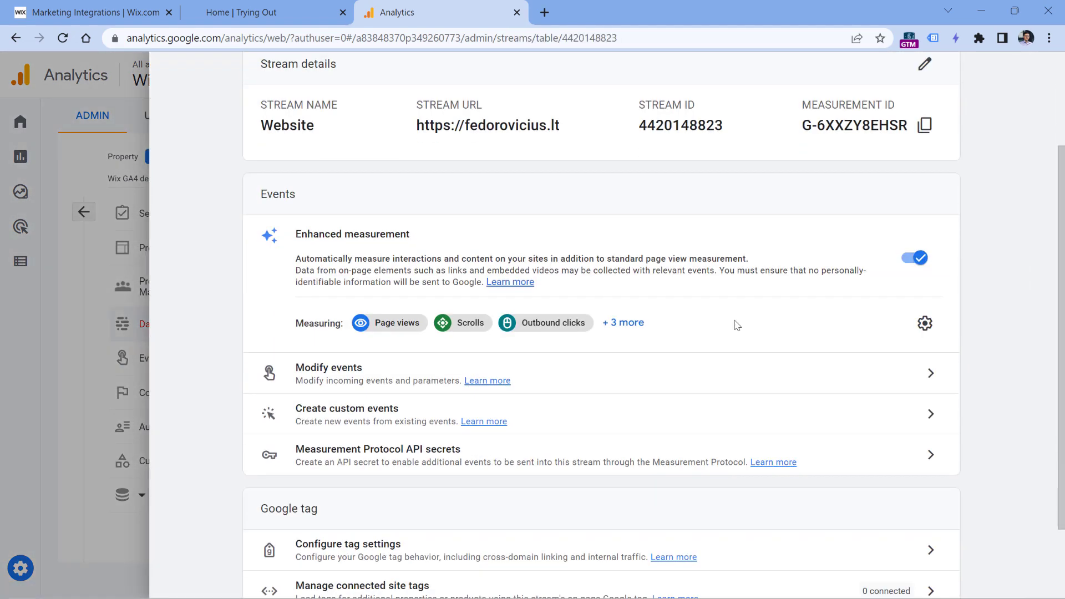
{"action": "left_click", "coordinate": [925, 323]}
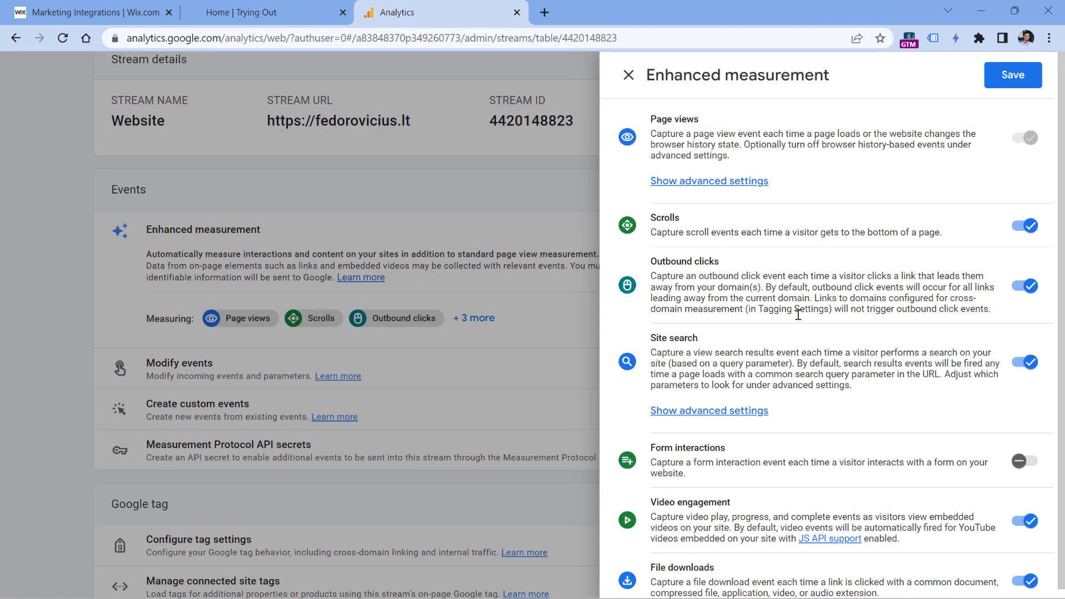
{"action": "left_click", "coordinate": [1025, 363]}
{"action": "left_click", "coordinate": [1026, 364]}
Search the live website for "test" and highlight the query parameter in the results page's URL.
{"action": "left_click", "coordinate": [269, 12]}
{"action": "left_click", "coordinate": [707, 323]}
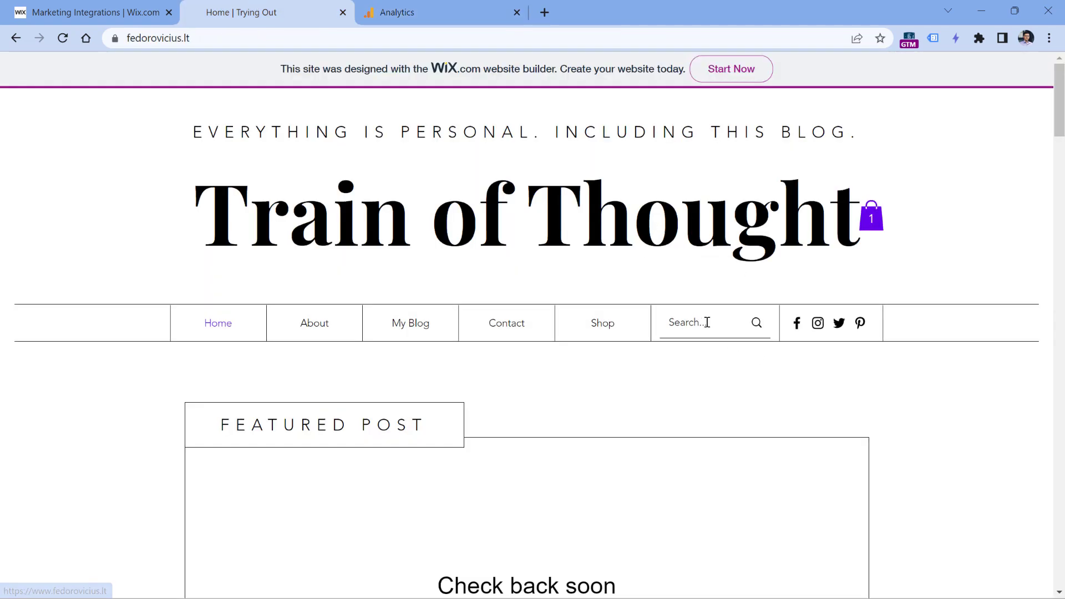
{"action": "type", "text": "test"}
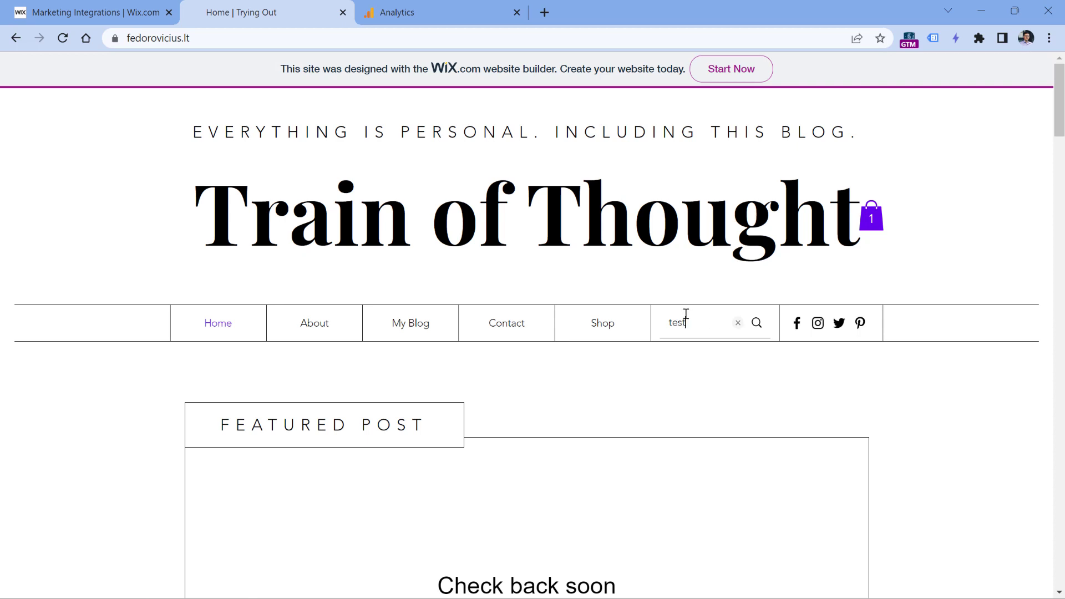
{"action": "key", "text": "Return"}
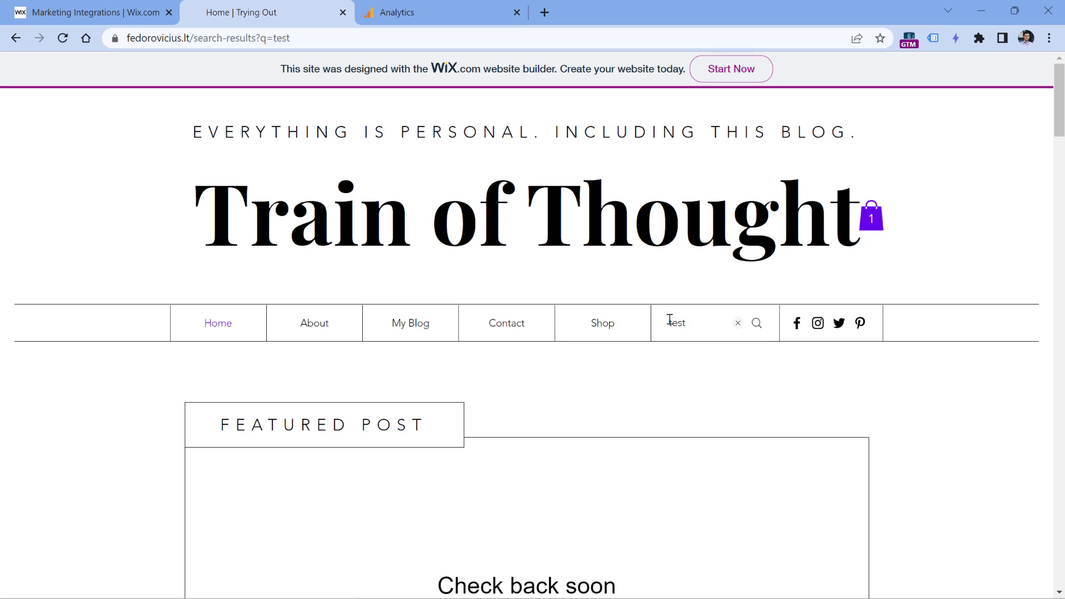
{"action": "left_click_drag", "start_coordinate": [258, 36], "coordinate": [344, 37]}
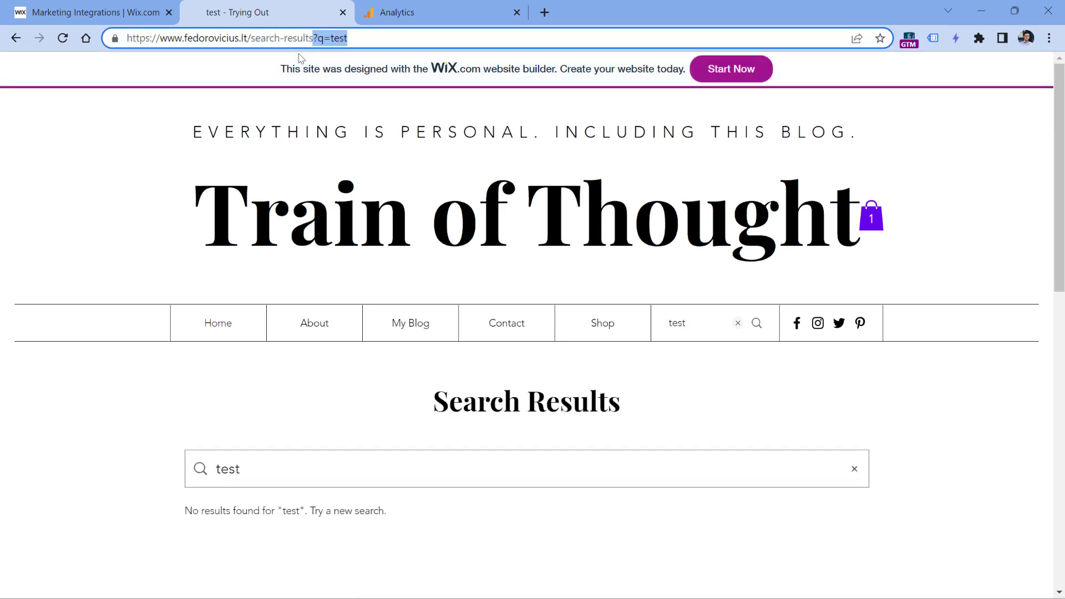
Switch back to Analytics and open DebugView to look for the site search event.
{"action": "left_click", "coordinate": [95, 12]}
{"action": "left_click", "coordinate": [397, 12]}
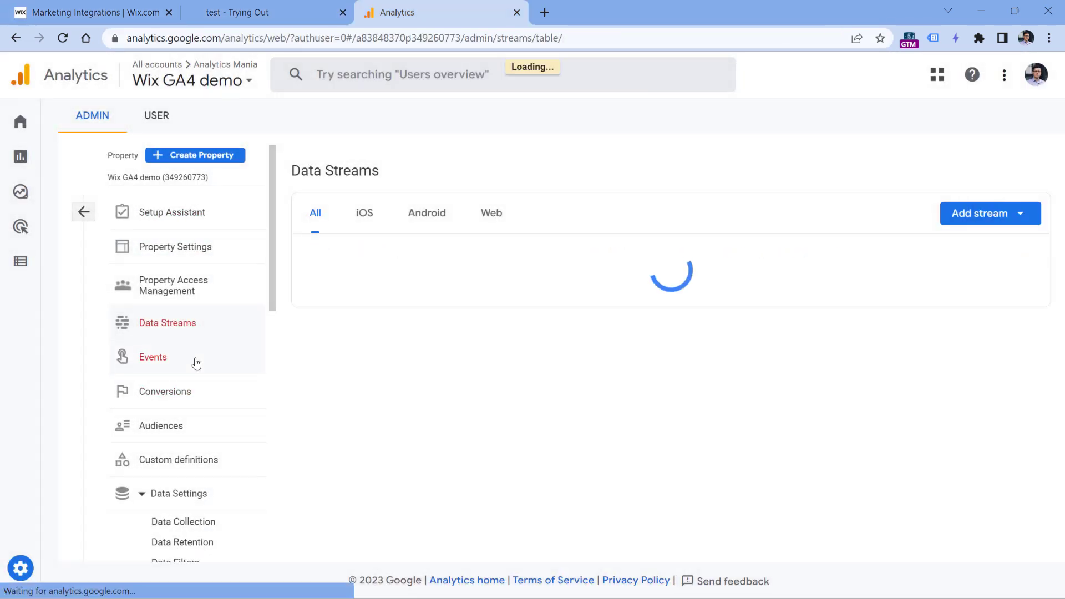
{"action": "scroll", "coordinate": [189, 417], "scroll_direction": "down", "scroll_amount": 5}
{"action": "left_click", "coordinate": [166, 489]}
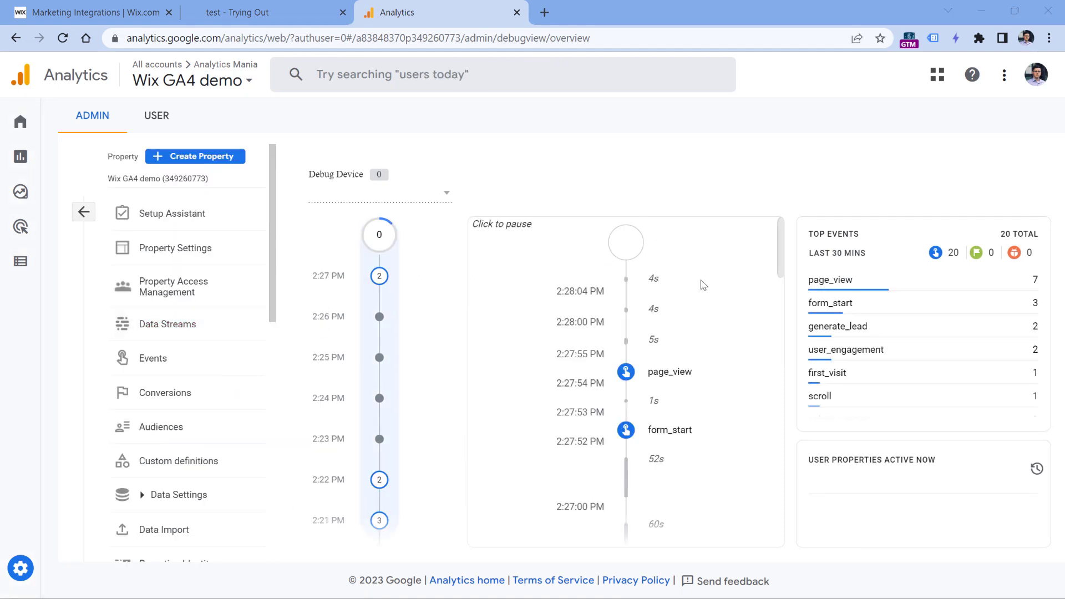
Reload the live website's search results page and check DebugView for a view_search_results event.
{"action": "left_click", "coordinate": [260, 13]}
{"action": "left_click", "coordinate": [64, 41]}
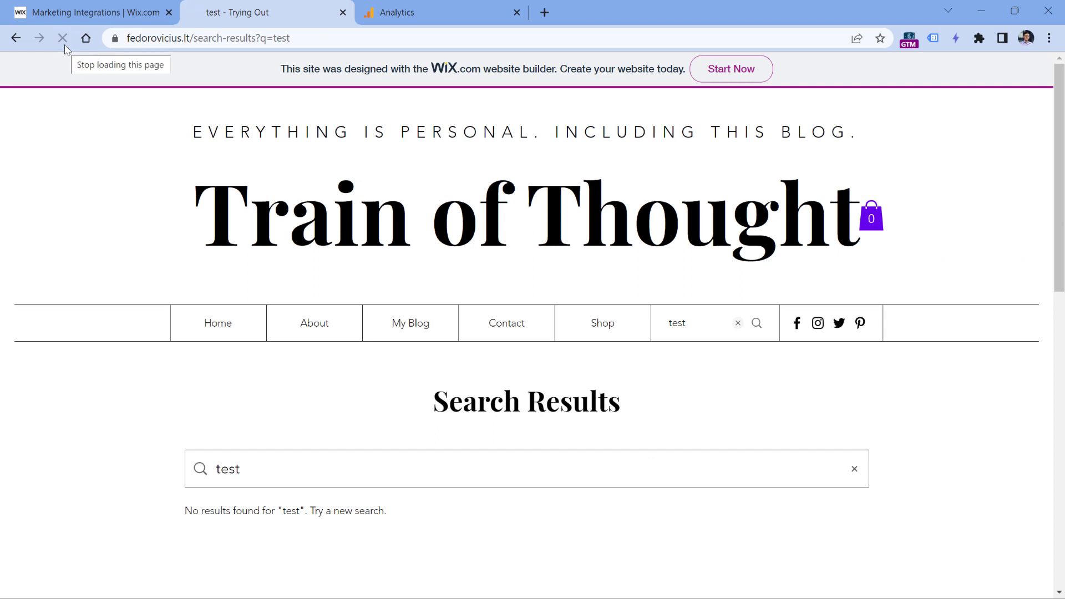
{"action": "left_click", "coordinate": [451, 7]}
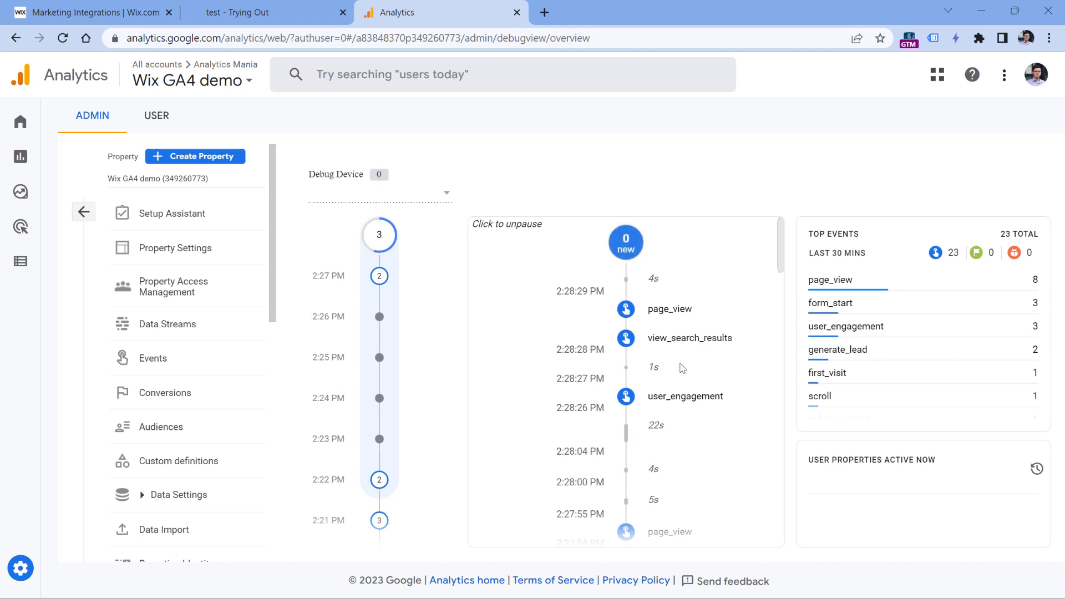
Inspect the view_search_results event's search_term parameter in DebugView, then switch to the live website and review its search results page.
{"action": "left_click", "coordinate": [684, 340]}
{"action": "scroll", "coordinate": [656, 361], "scroll_direction": "down", "scroll_amount": 2}
{"action": "left_click", "coordinate": [585, 492]}
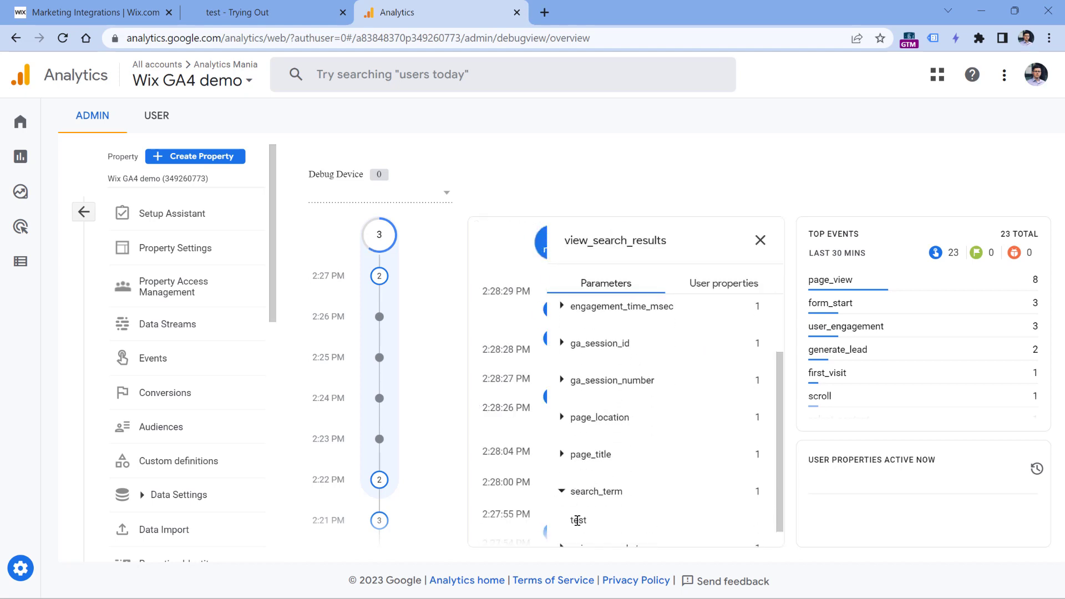
{"action": "left_click", "coordinate": [562, 491]}
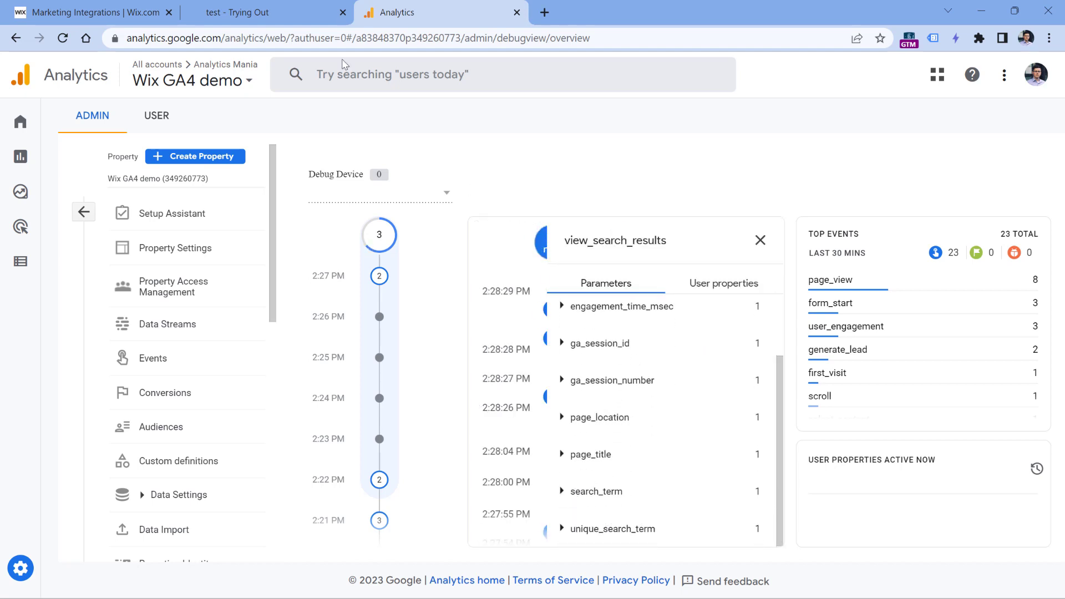
{"action": "left_click", "coordinate": [264, 14]}
{"action": "scroll", "coordinate": [353, 315], "scroll_direction": "down", "scroll_amount": 1}
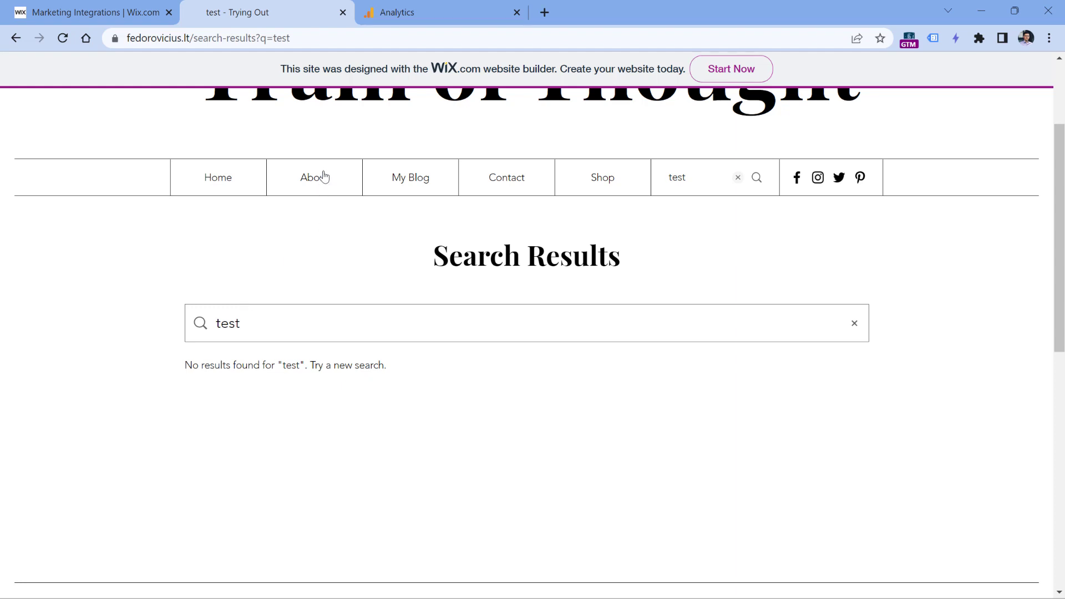
Switch back to Analytics, turn off Site search in the Website data stream's enhanced measurement settings, and save the change.
{"action": "left_click", "coordinate": [439, 9]}
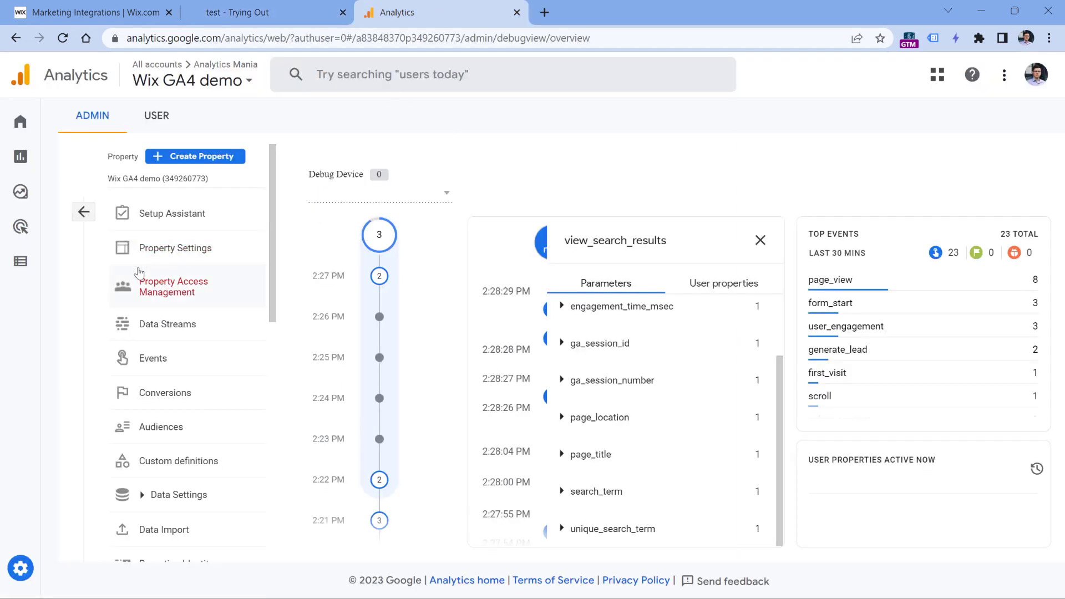
{"action": "left_click", "coordinate": [218, 324]}
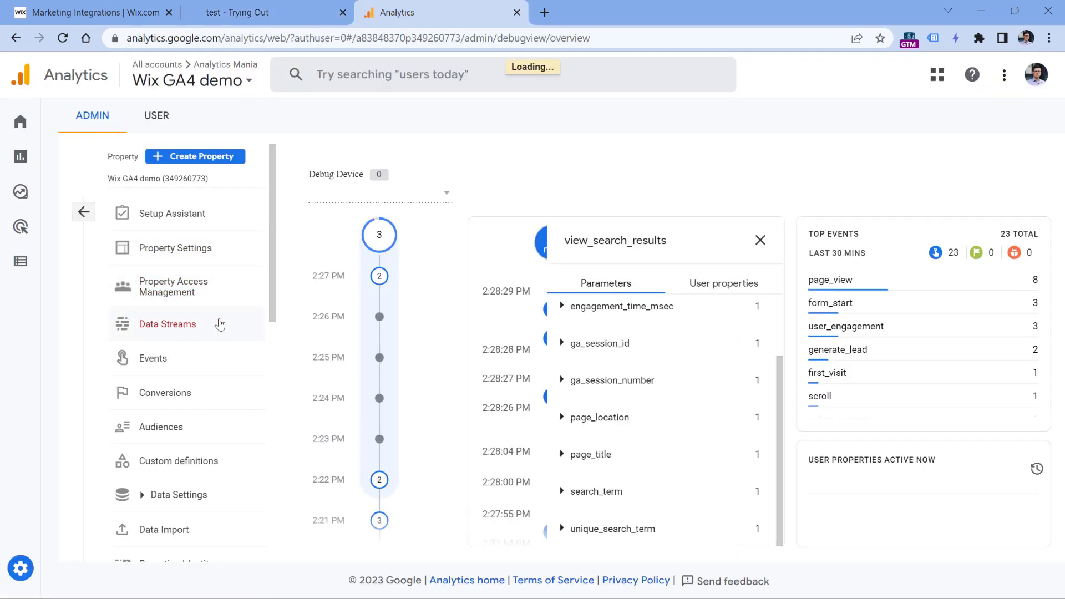
{"action": "left_click", "coordinate": [440, 263]}
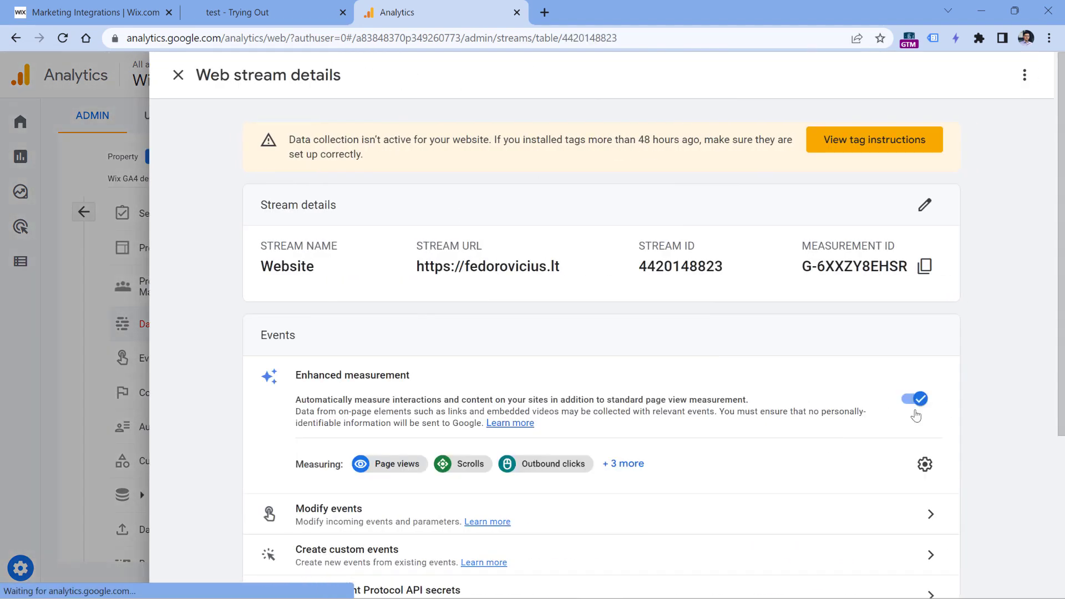
{"action": "left_click", "coordinate": [924, 462]}
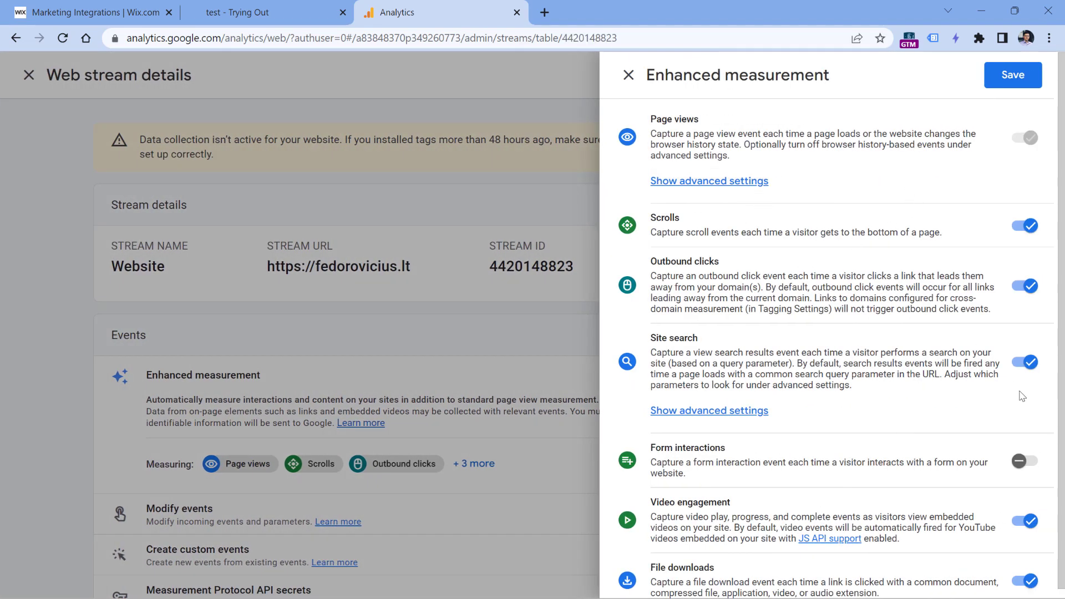
{"action": "left_click", "coordinate": [1025, 362]}
{"action": "left_click", "coordinate": [1014, 76]}
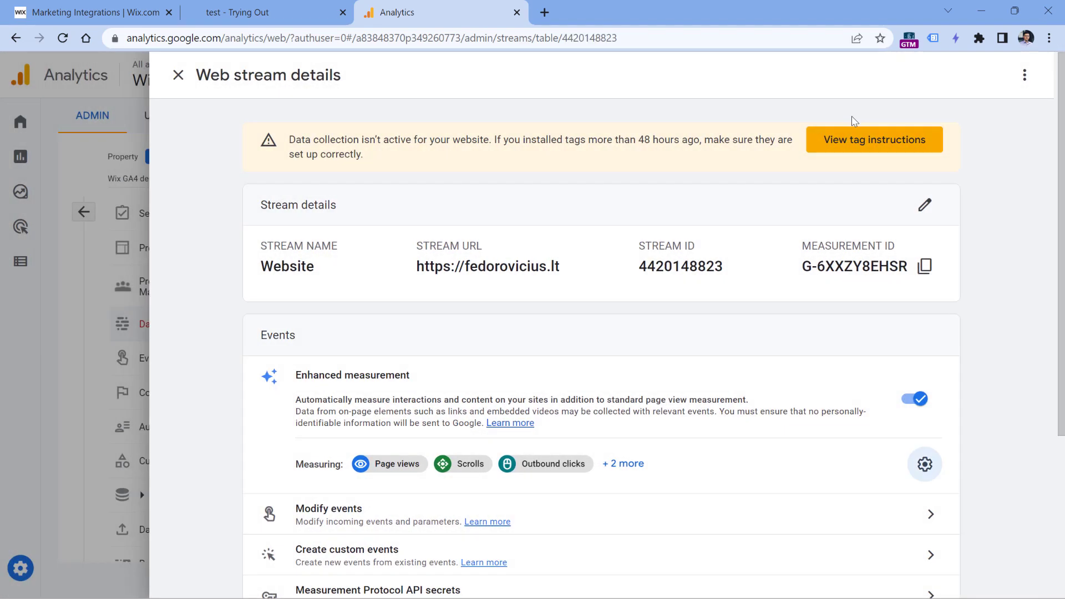